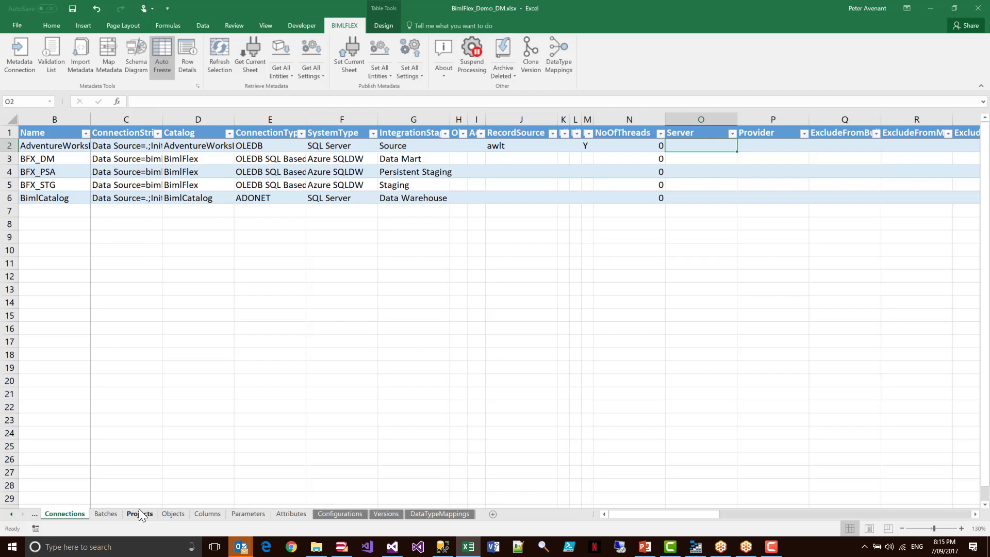
Review the integration stages of the listed connections and the system and connection types of BFX_DM
mouse_move(392, 551)
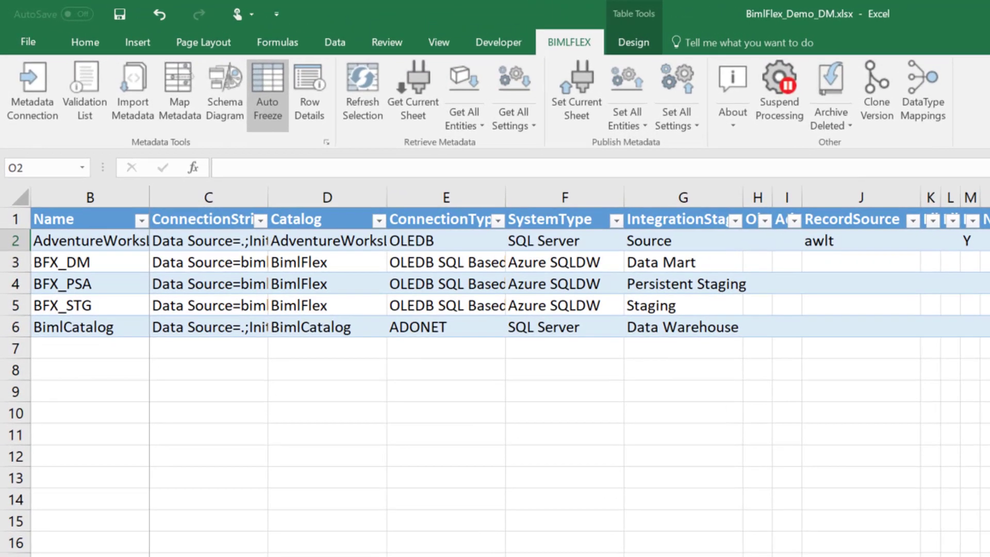
left_click(598, 556)
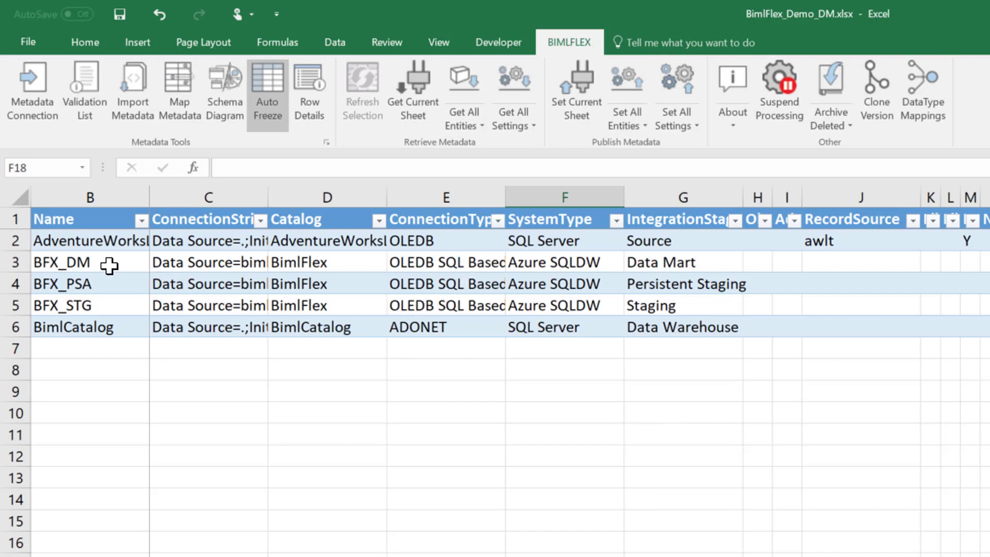
left_click(667, 287)
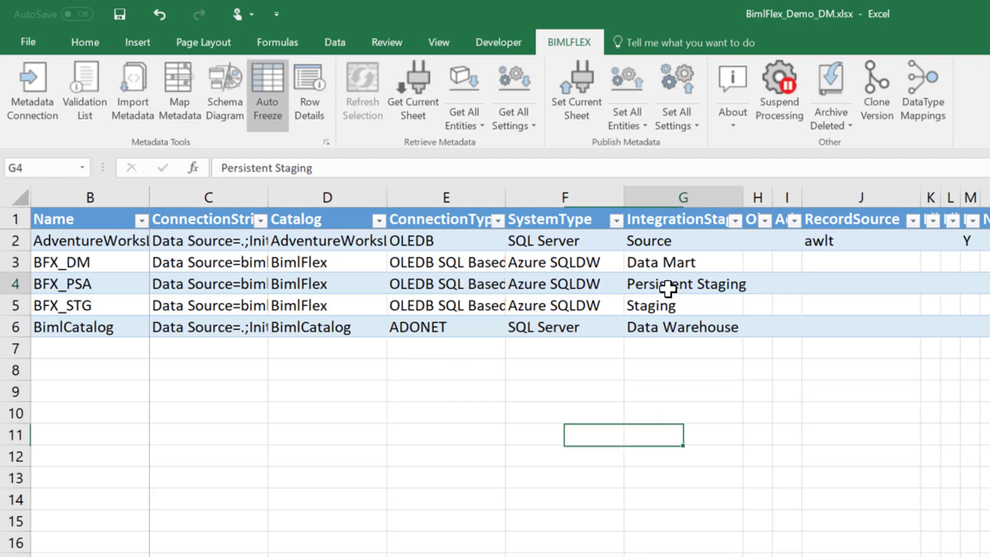
left_click(692, 308)
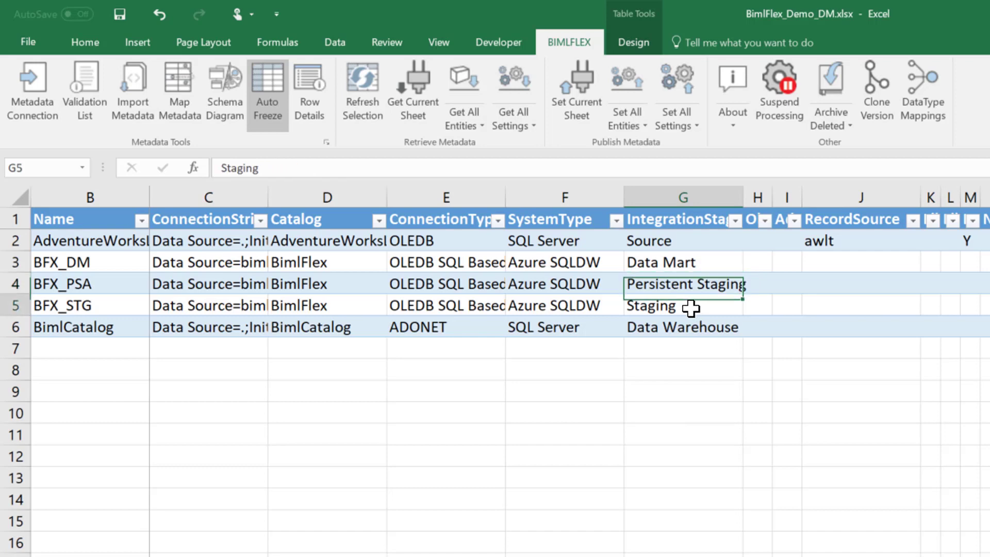
left_click(678, 264)
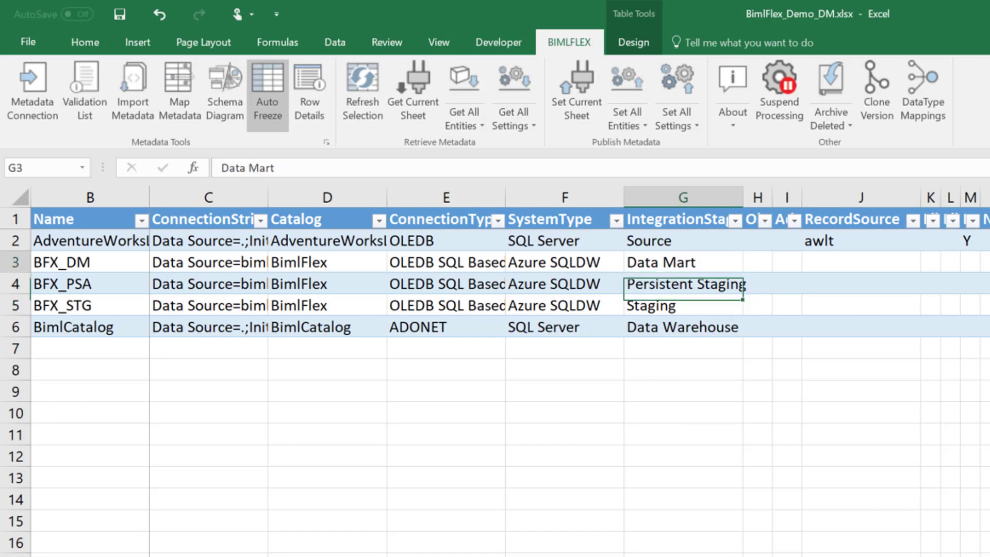
left_click(542, 262)
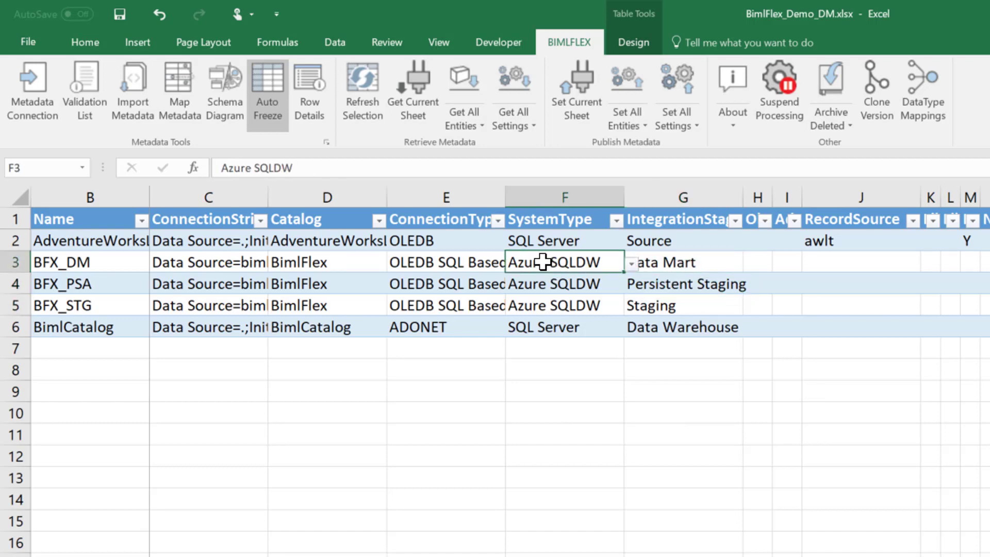
left_click(449, 265)
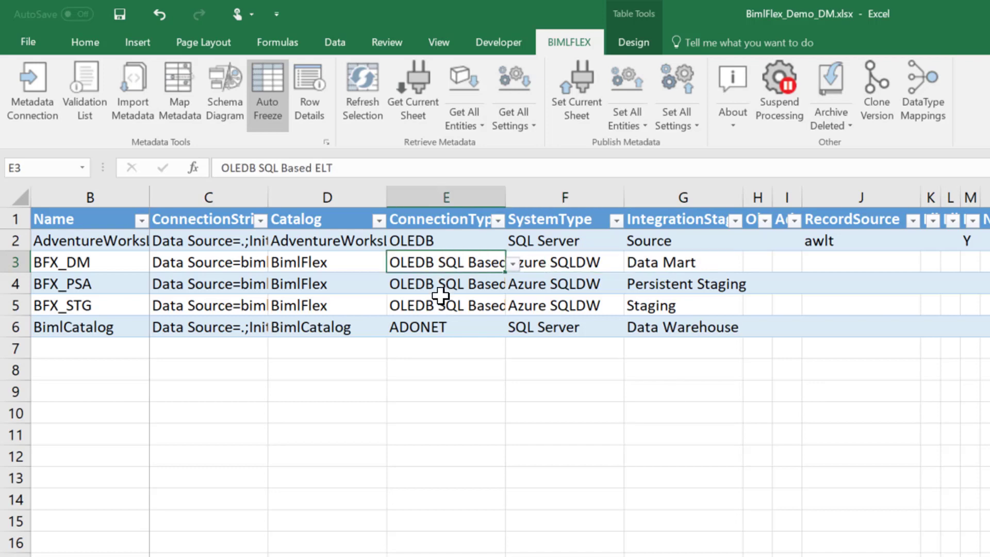
Set the ConnectionType of the BFX_DM connection to OLEDB
left_click(513, 263)
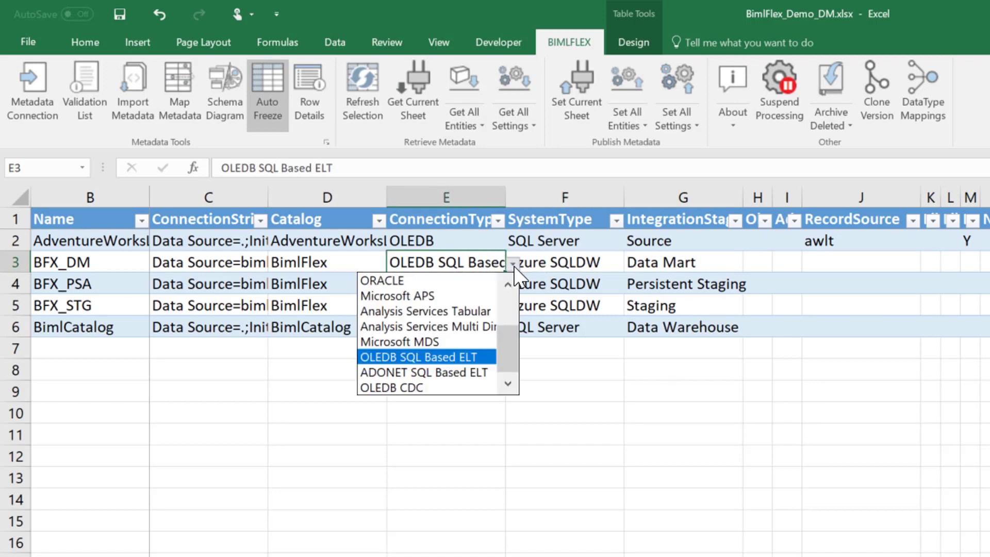
left_click_drag(508, 331, 509, 285)
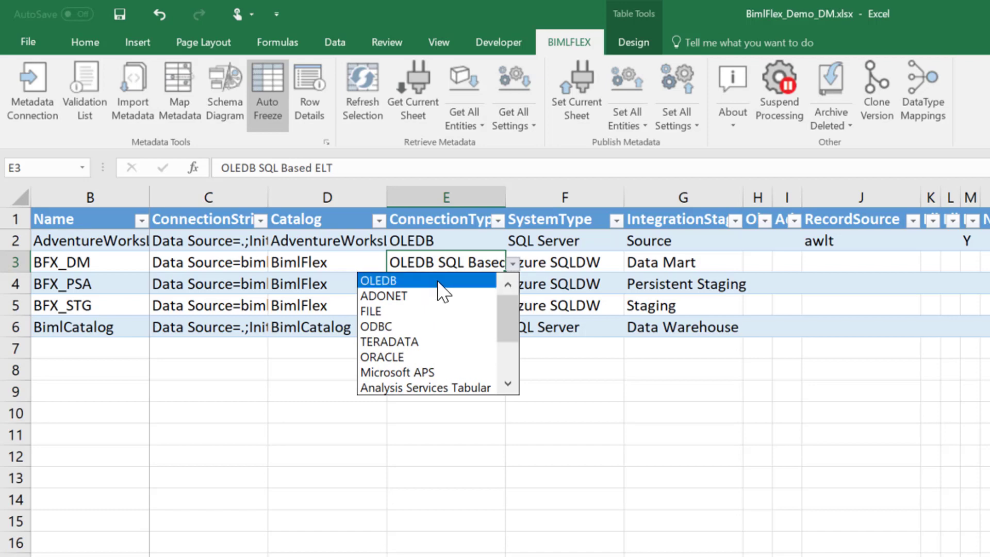
left_click(436, 281)
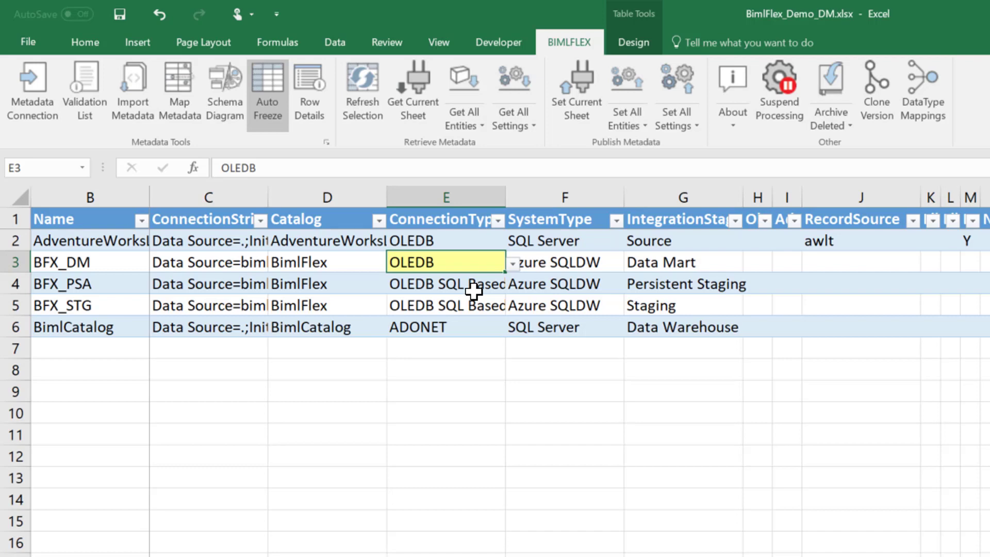
Restore the ConnectionType of BFX_DM to OLEDB SQL Based ELT
left_click(513, 264)
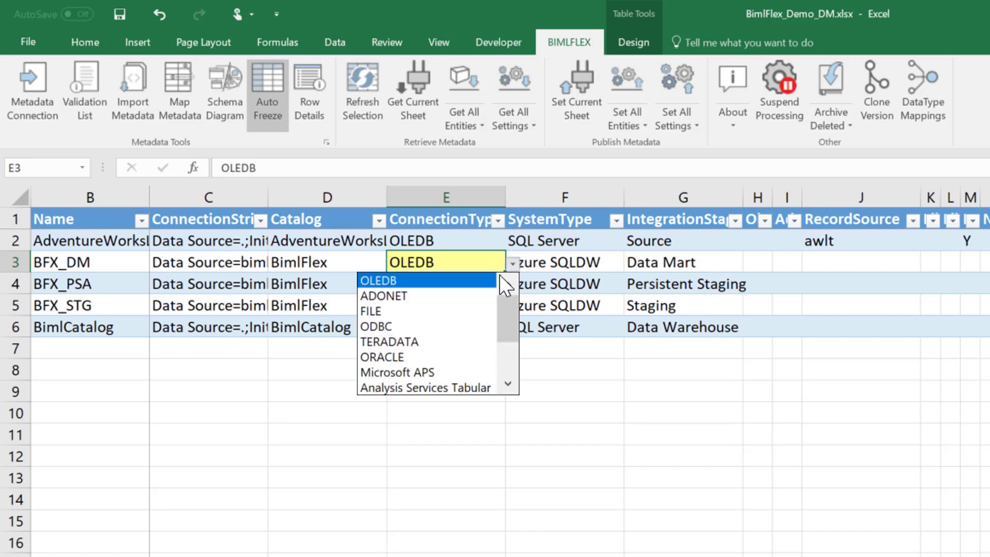
left_click(508, 383)
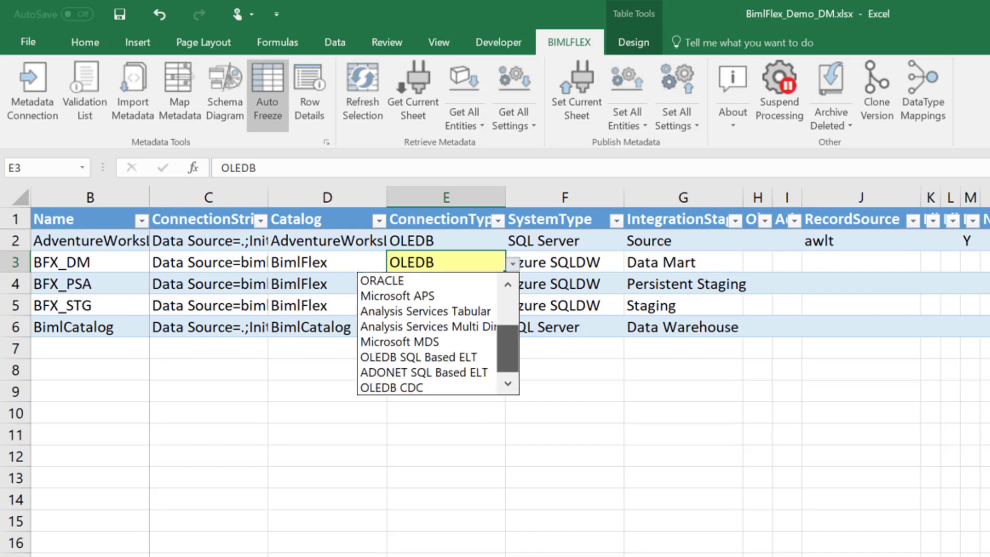
left_click(452, 357)
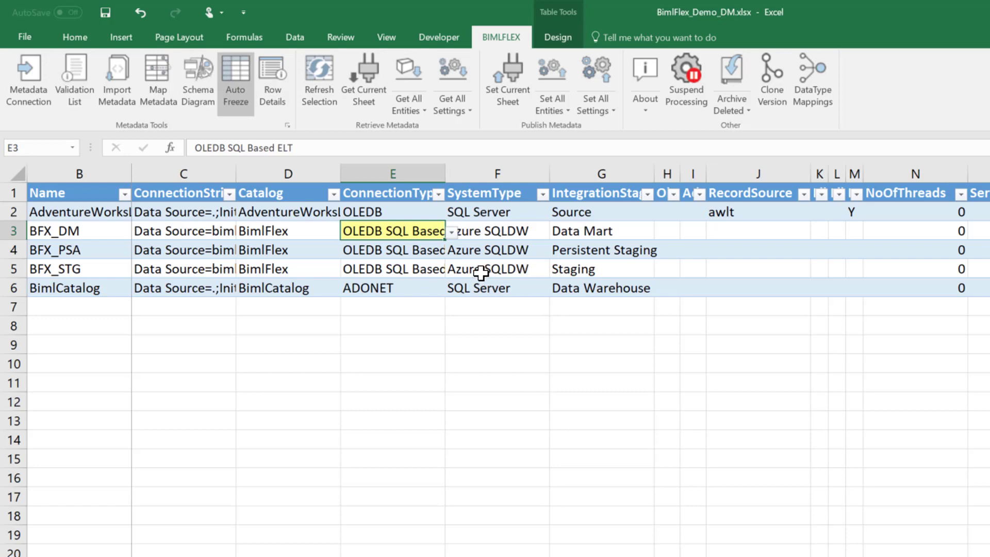
Set NoOfThreads to 2 for the BFX_DM connection
left_click(952, 230)
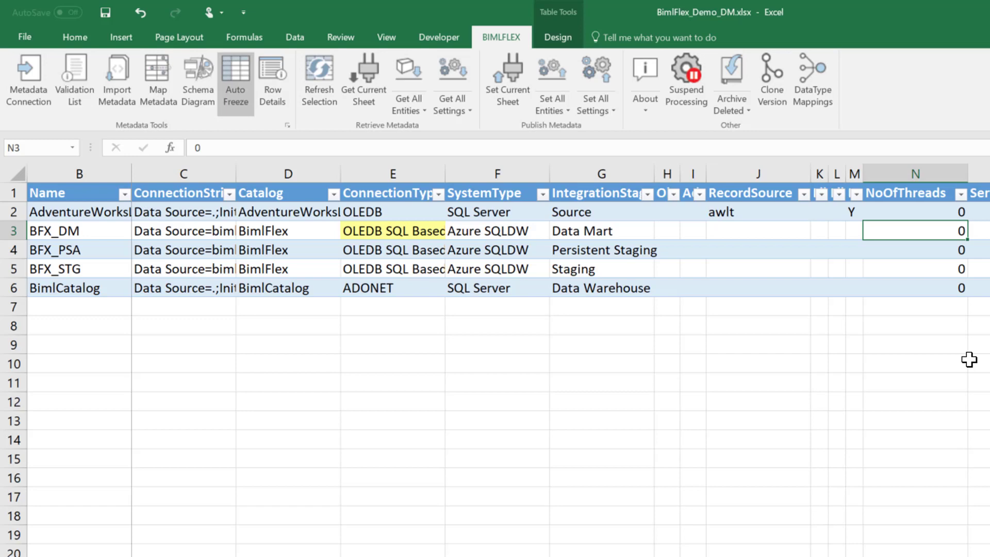
type("2")
key("BackSpace")
type("2")
key("Tab")
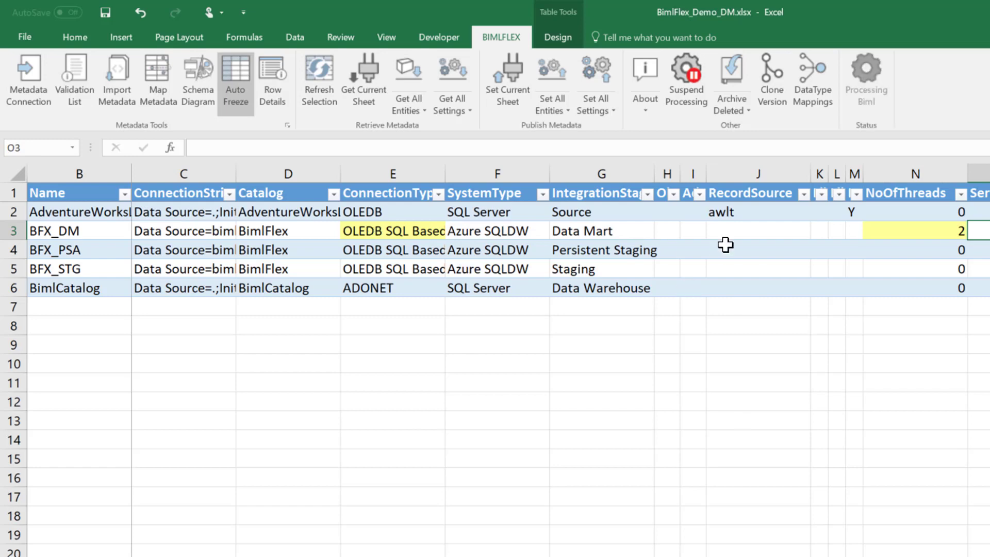
Set NoOfThreads to 2 for the AdventureWorks source connection and to 0 for BFX_DM
left_click(915, 216)
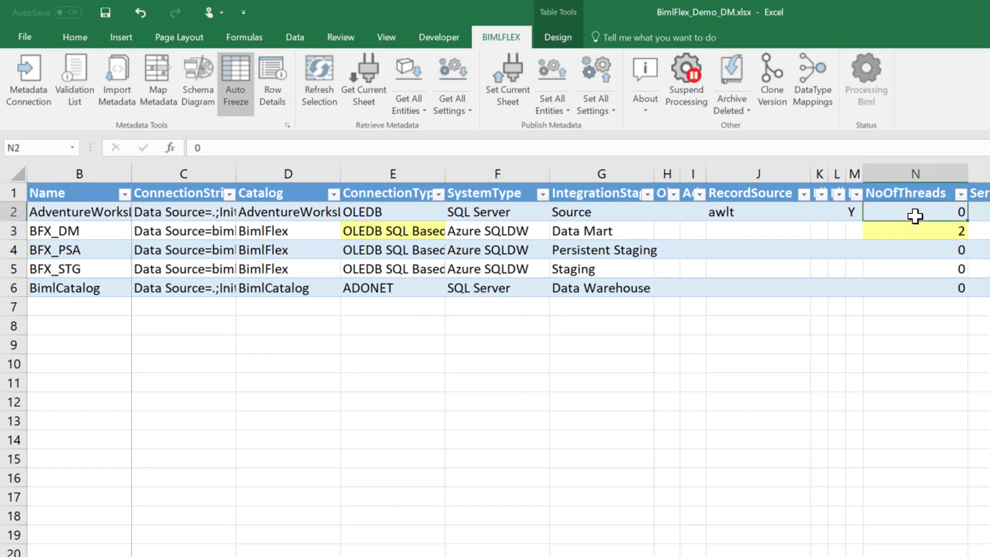
type("2")
key("Return")
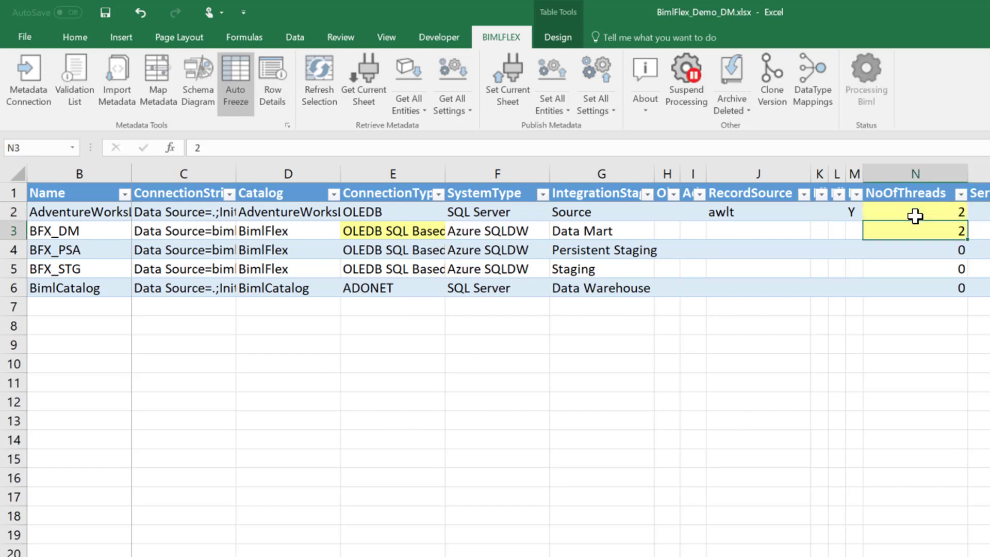
type("0")
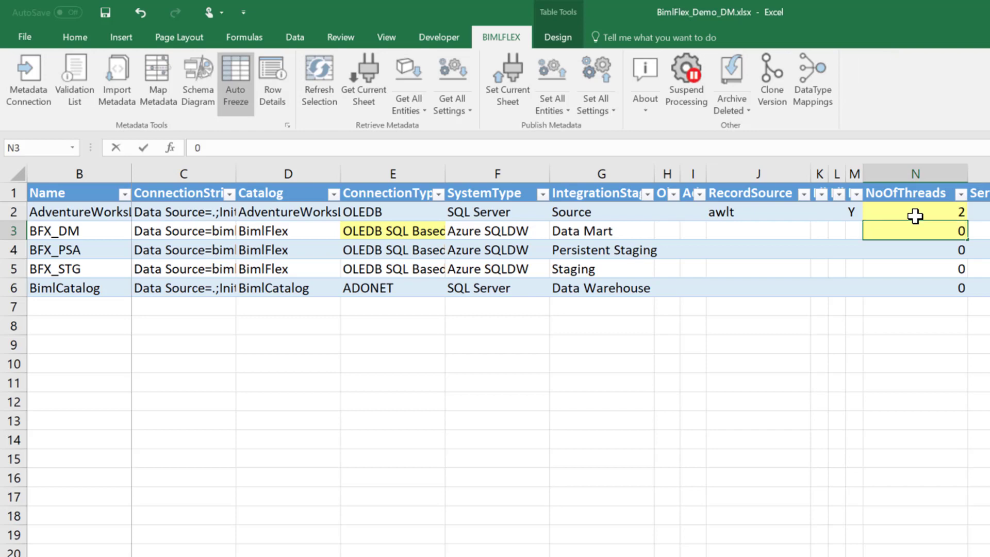
left_click(915, 216)
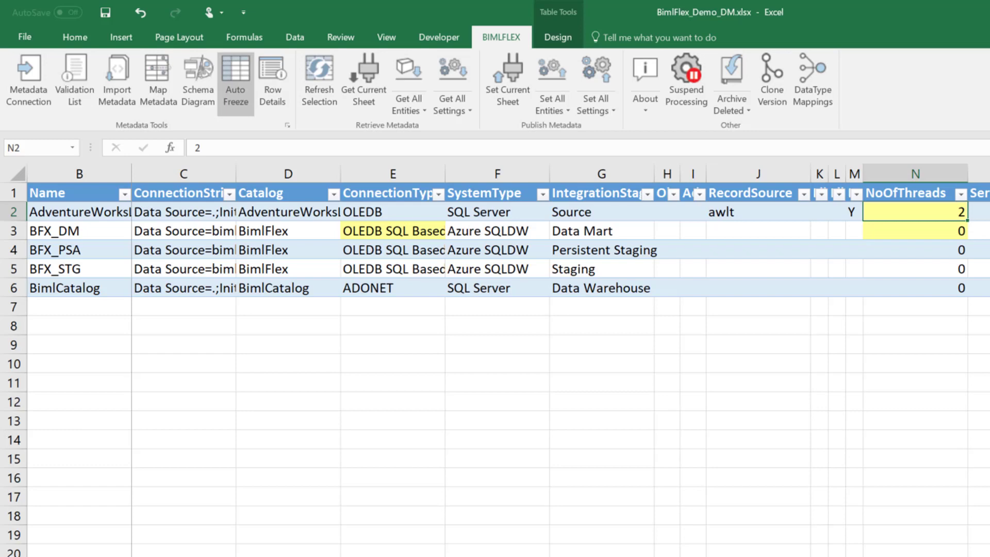
On the Batches sheet, set NoOfThreads to 2 for the EXT_AW_FF batch
key("ctrl+Page_Down")
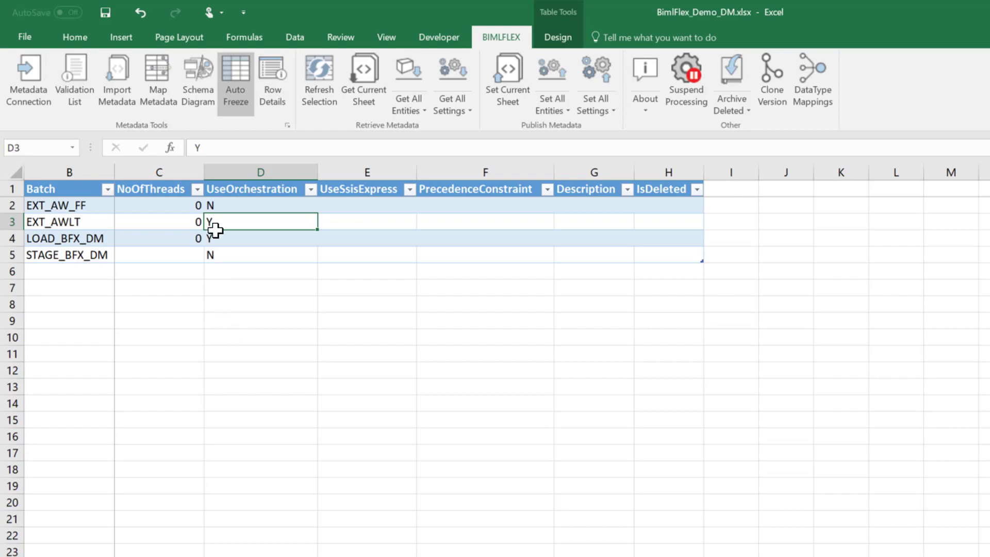
left_click(193, 204)
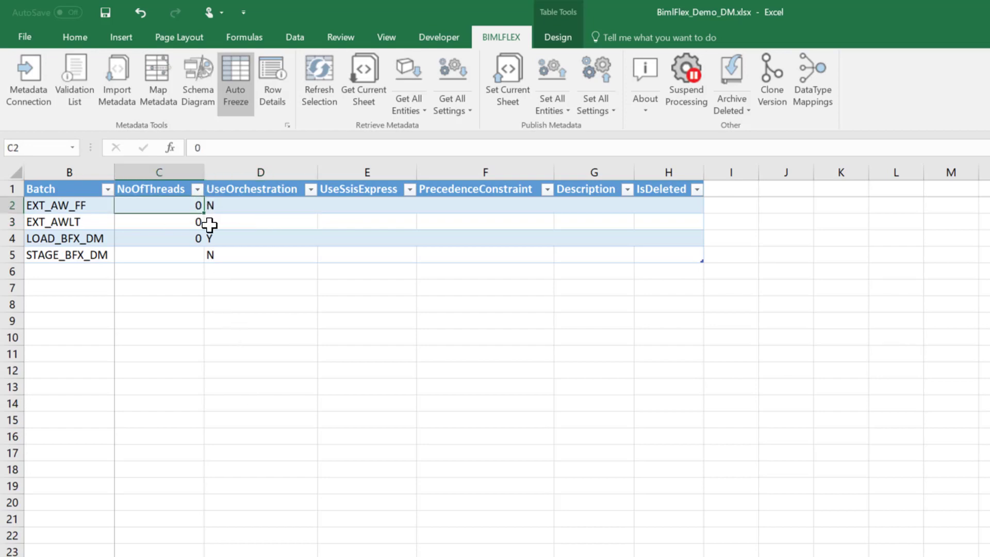
type("2")
key("Tab")
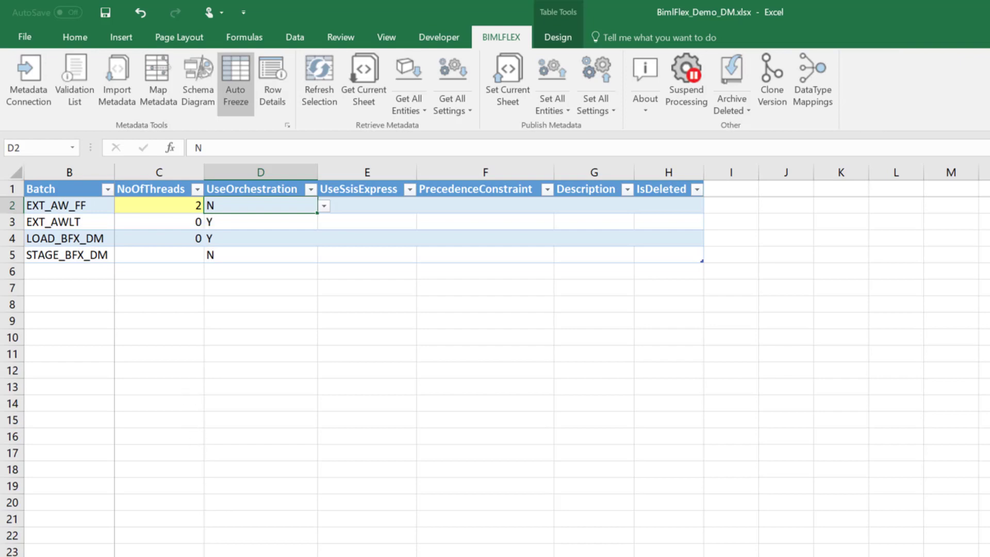
Publish the edited metadata of both the Connections sheet and the Batches sheet
key("ctrl+Page_Up")
left_click(510, 83)
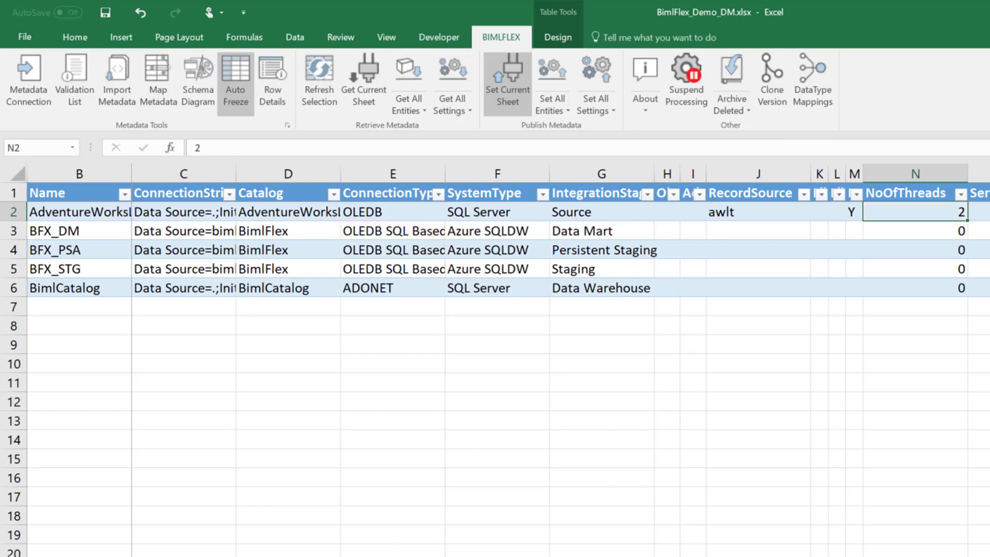
key("ctrl+Page_Down")
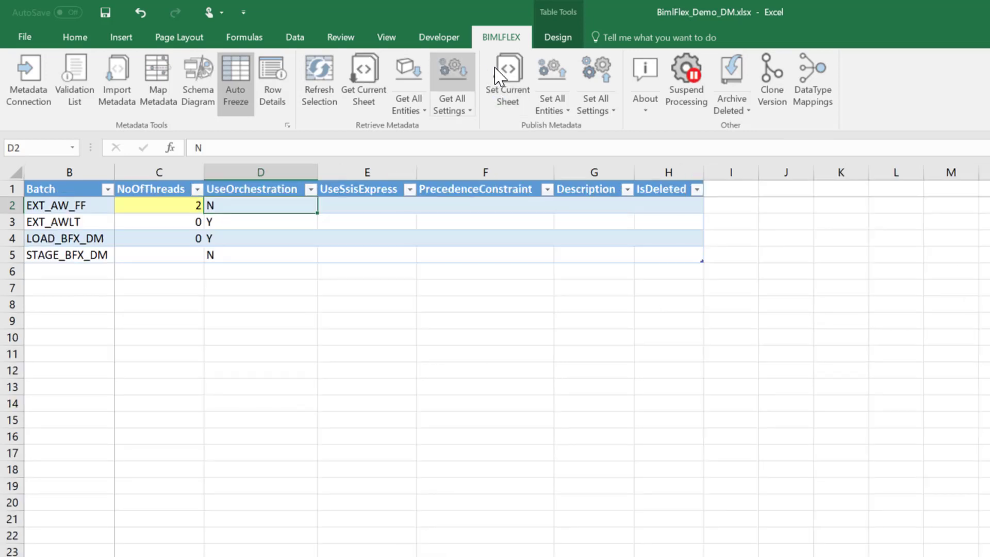
left_click(512, 72)
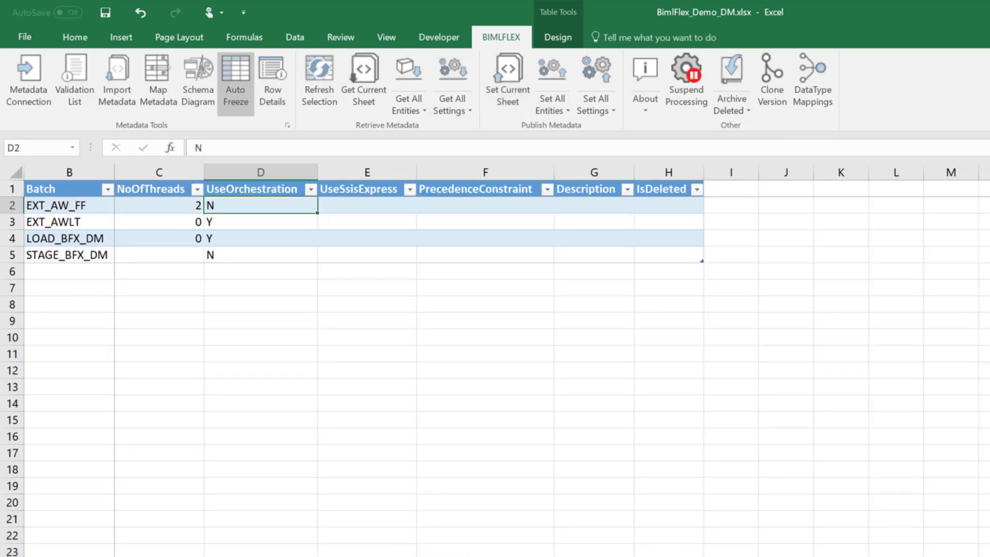
On the Objects sheet, compare the Customer#Address object name with its ModelOverrideName and view the Import Metadata options
key("ctrl+Page_Down")
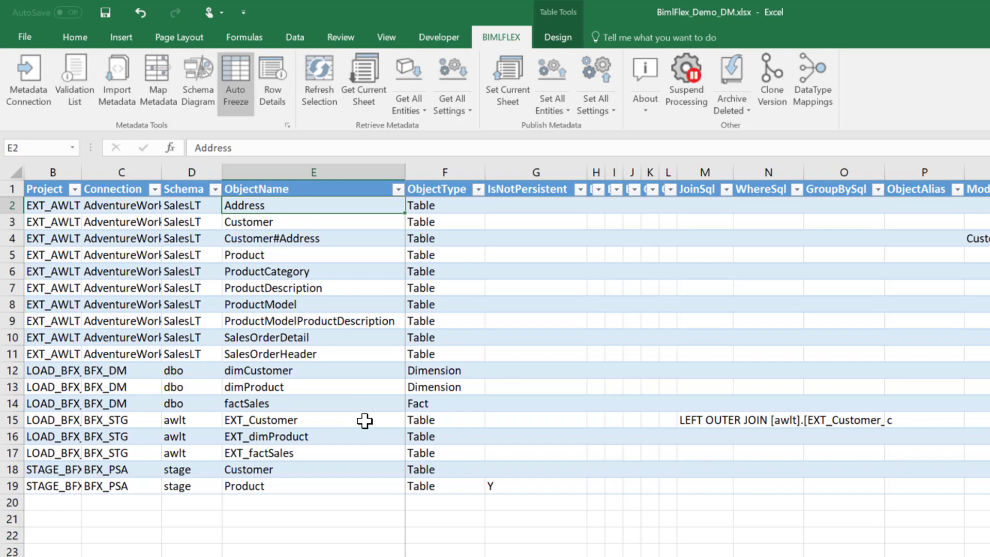
left_click(274, 240)
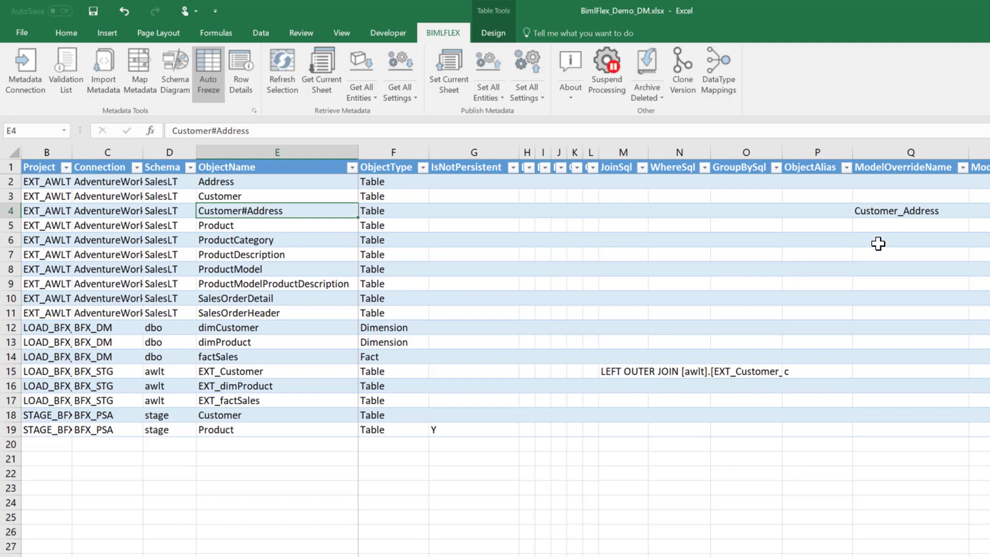
left_click(879, 211)
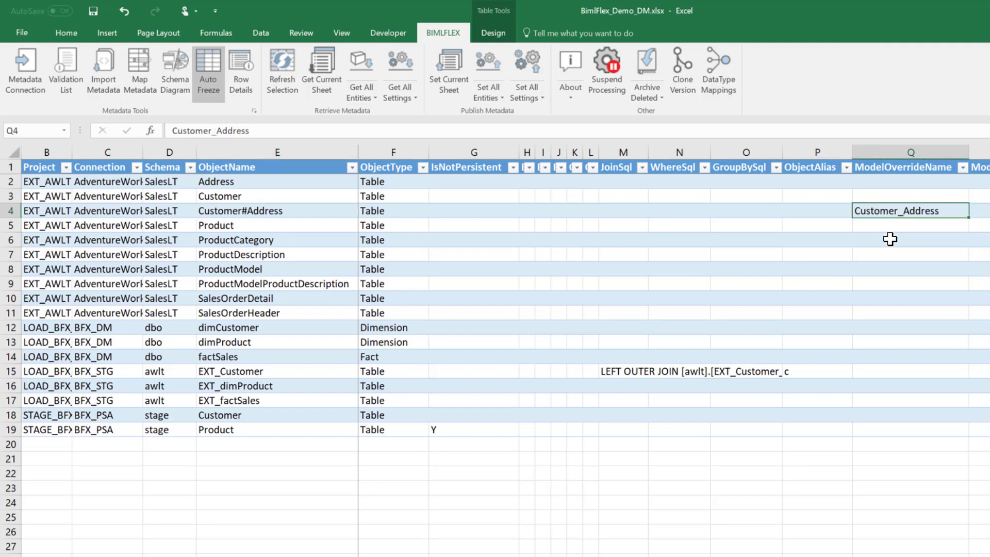
left_click(271, 208)
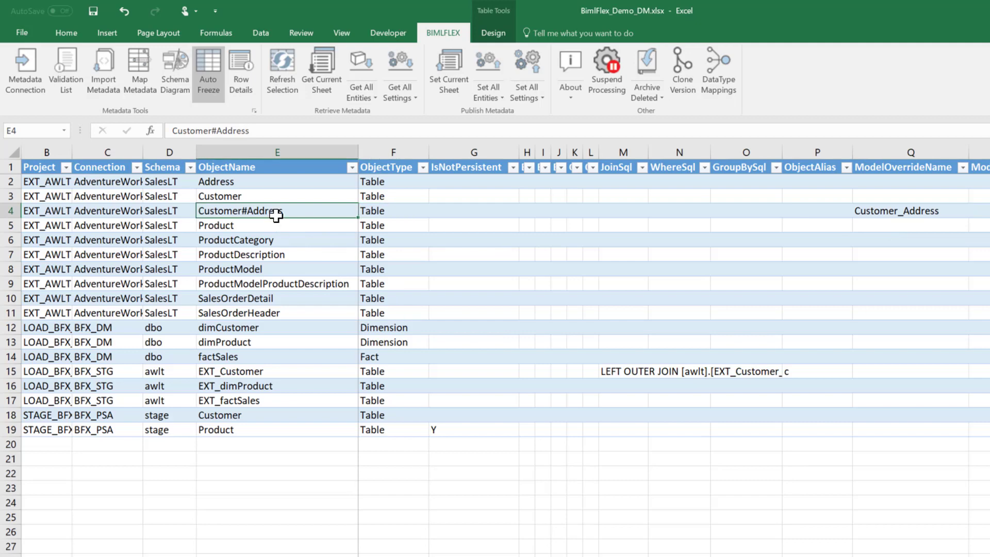
left_click(861, 210)
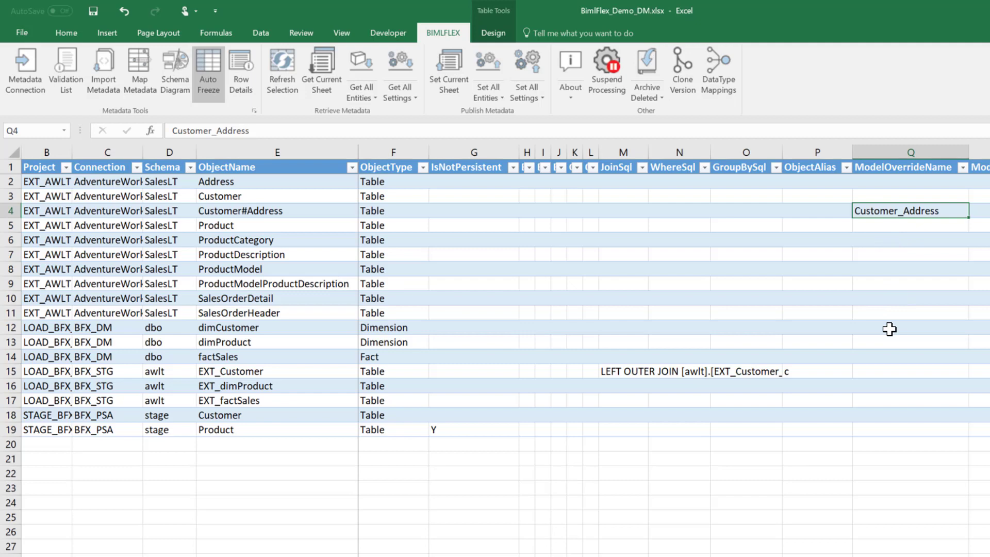
left_click(104, 72)
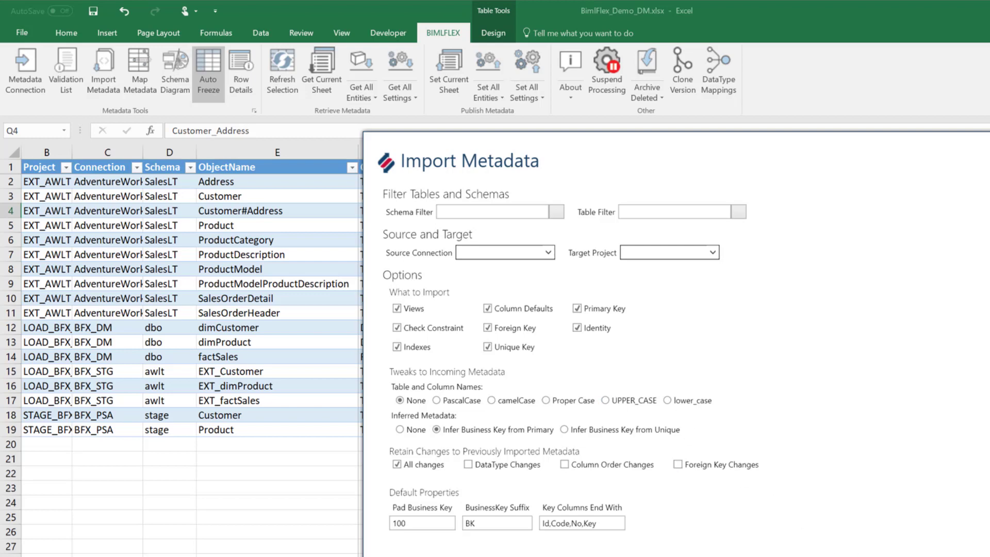
key("Escape")
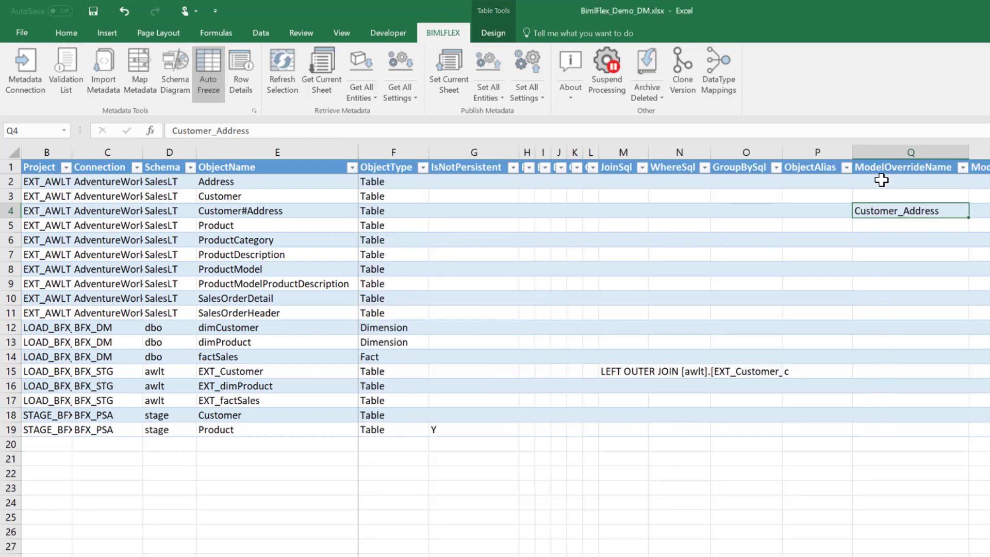
Examine the ModelOverrideName column for the source tables, including the override on the Customer#Address row
left_click_drag(881, 180, 870, 319)
left_click(870, 312)
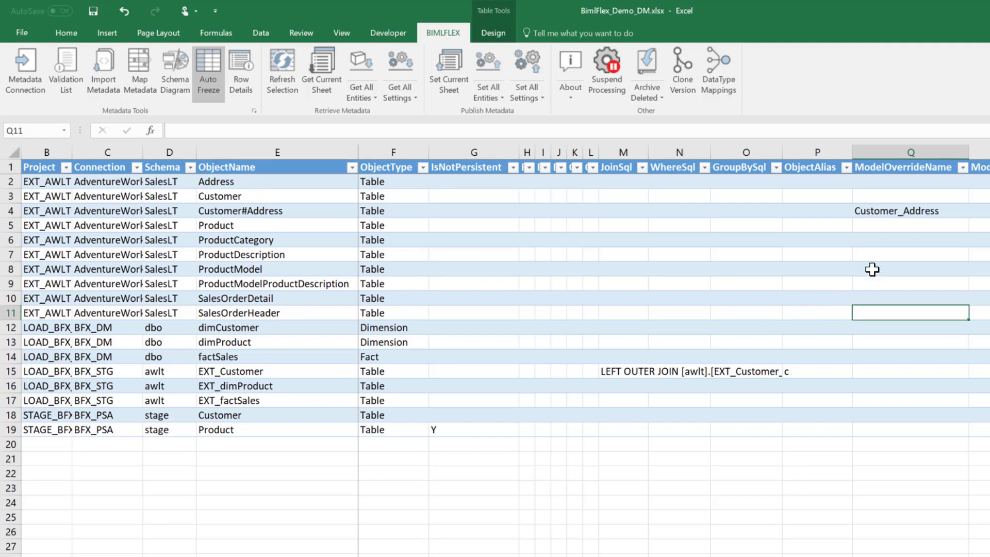
left_click(873, 186)
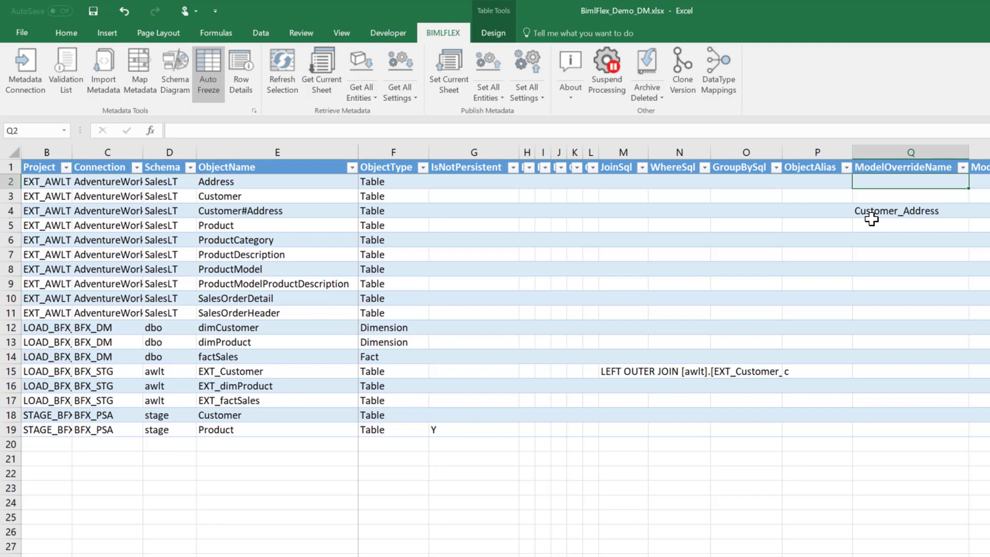
left_click(320, 209)
left_click(883, 211)
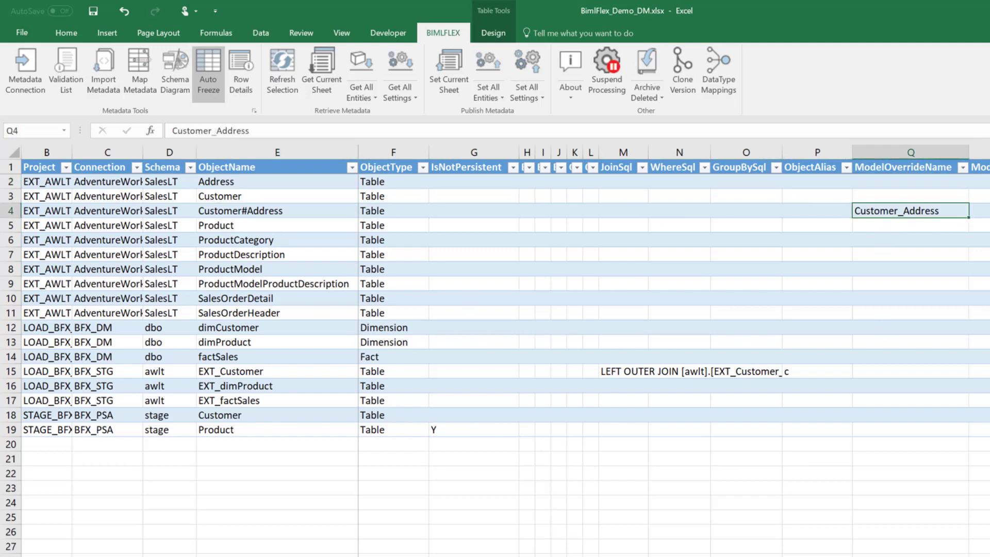
On the Objects sheet, set NoOfThreads to 8 for the Address table and publish the current sheet's metadata
scroll(673, 350, "right", 7)
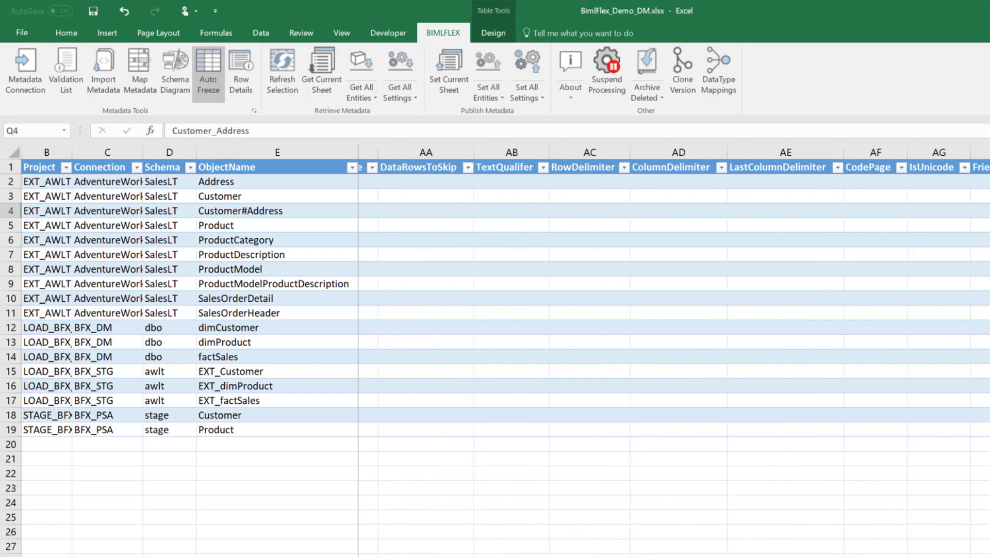
scroll(673, 350, "right", 3)
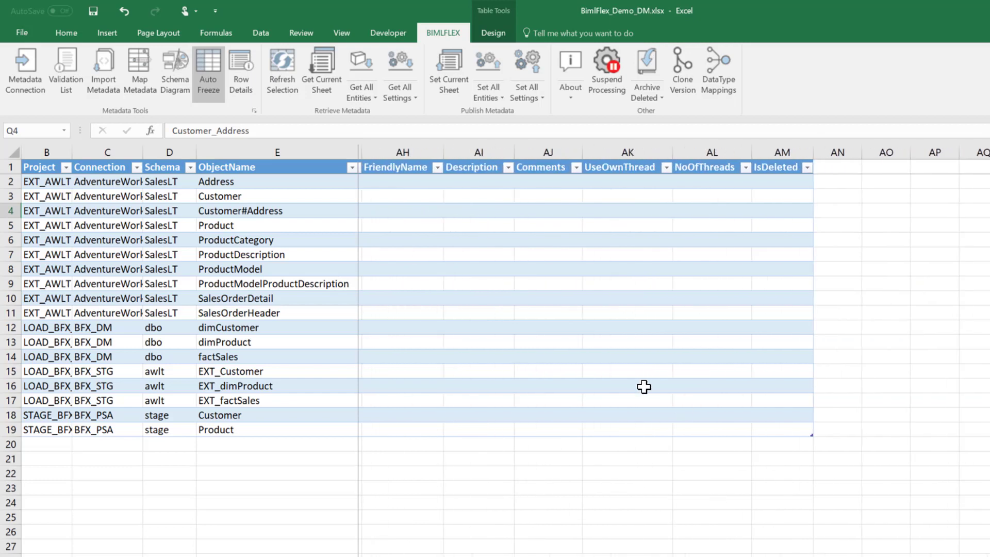
left_click(685, 182)
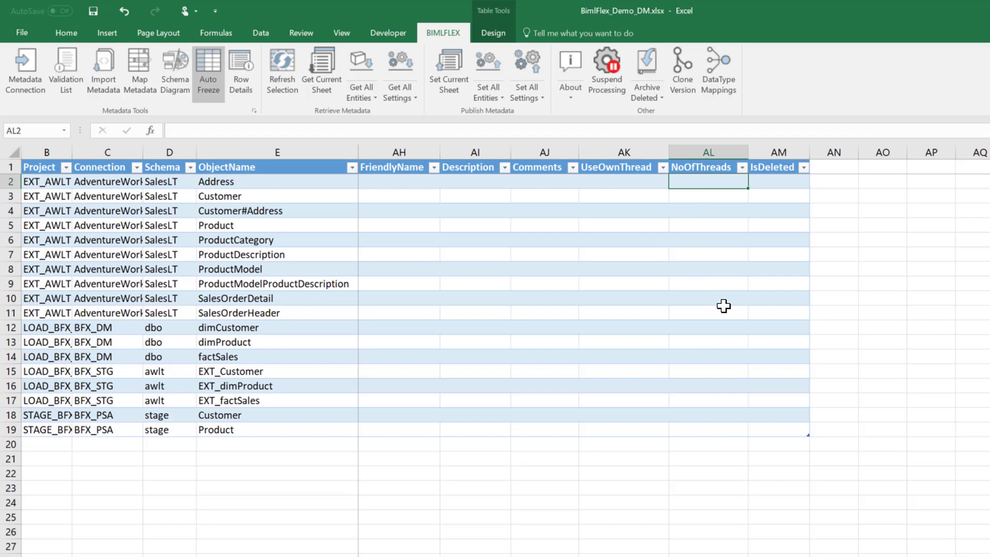
type("8")
key("Tab")
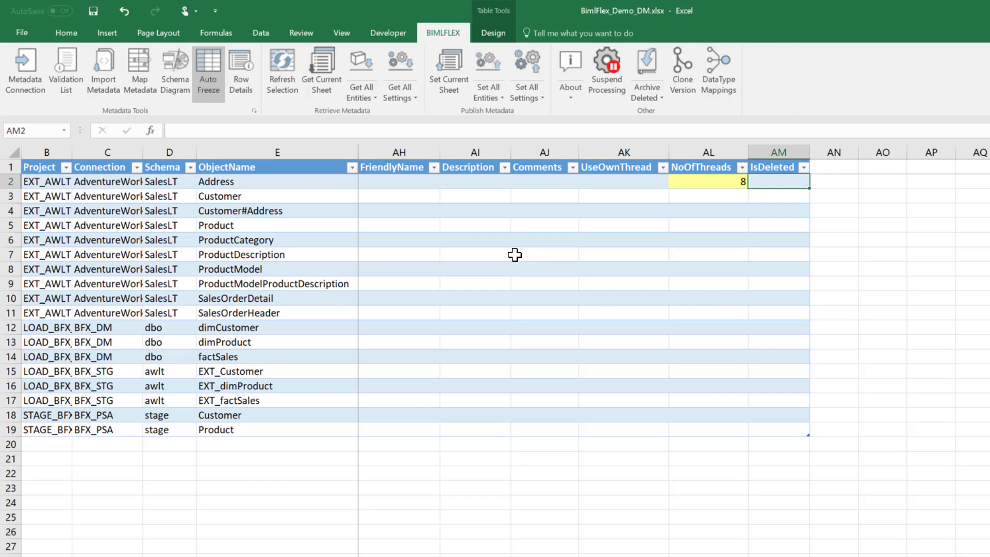
left_click(448, 75)
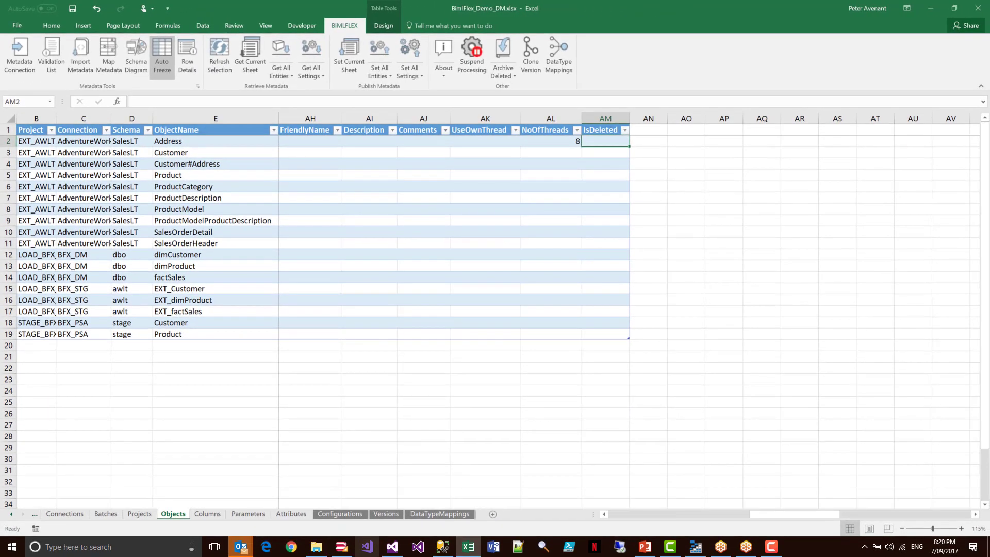
Switch to BimlStudio, review the PolyBase connections for each table's threads and the source packages, and build the project
left_click(341, 547)
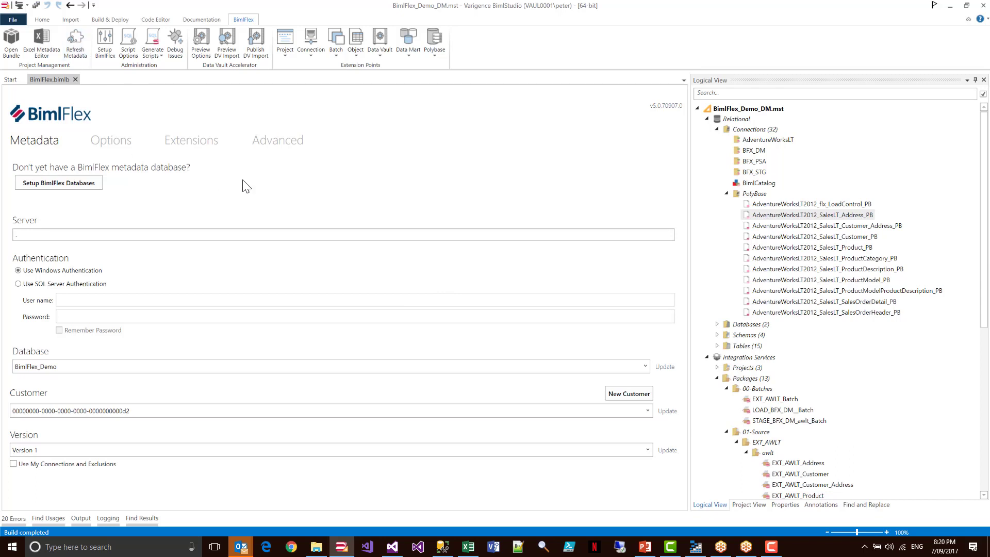
left_click(773, 215)
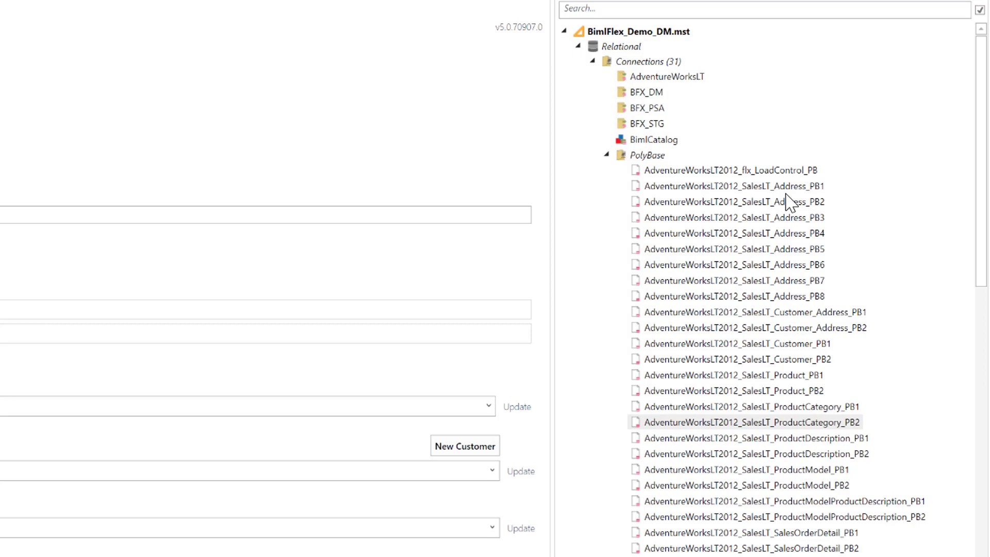
left_click_drag(981, 38, 969, 168)
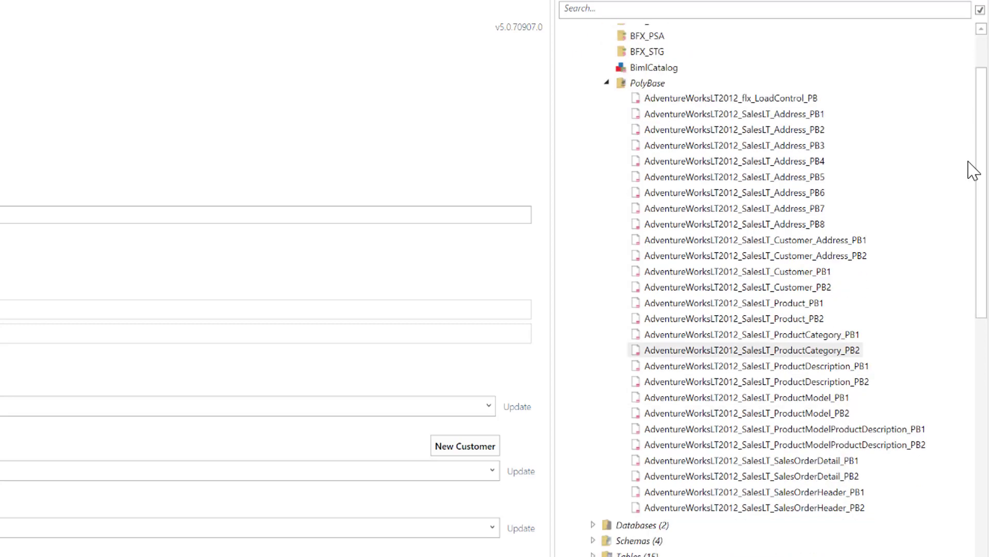
scroll(780, 175, "up", 3)
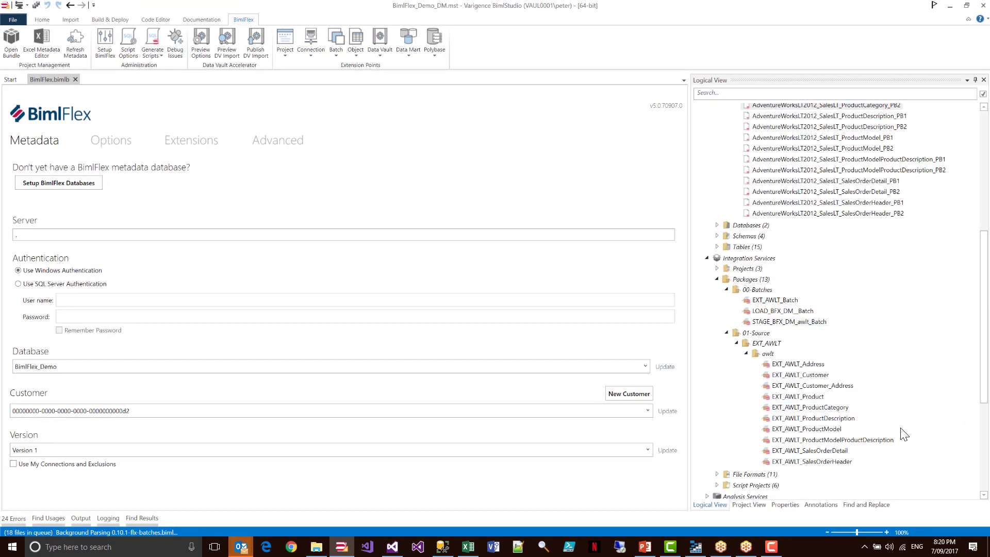
scroll(806, 396, "up", 10)
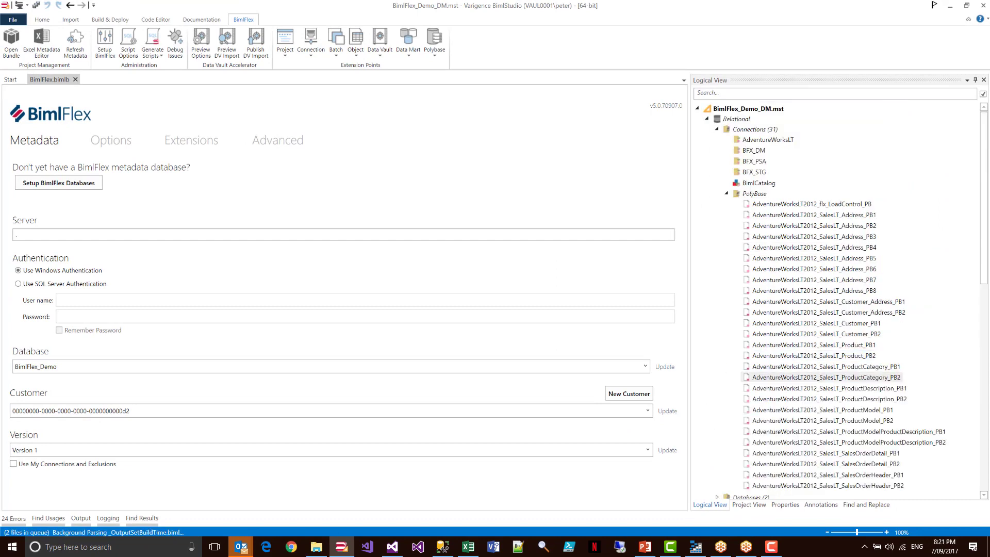
left_click(19, 6)
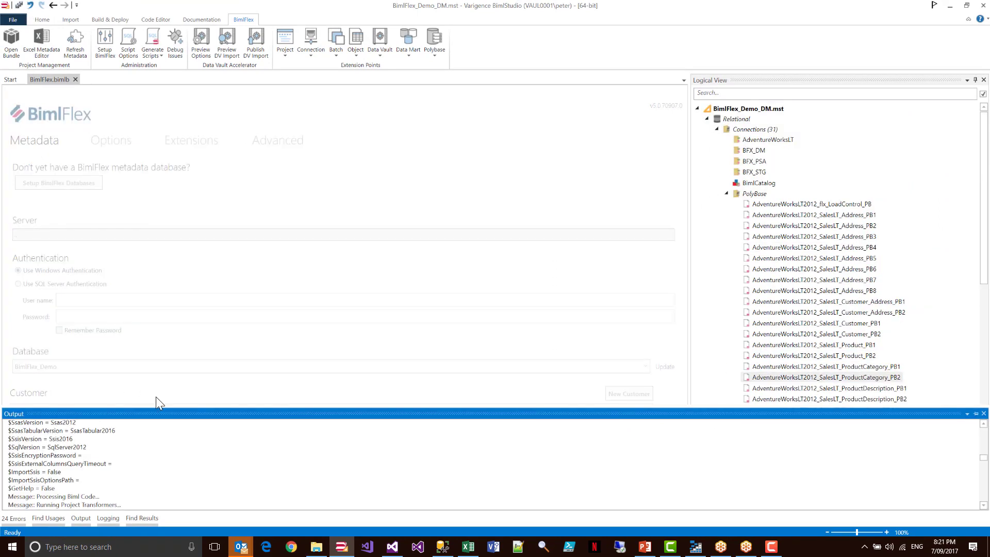
Switch to Visual Studio and examine how the EXT_AWLT_Batch control flow groups the package executions into Load Tables passes
left_click(392, 546)
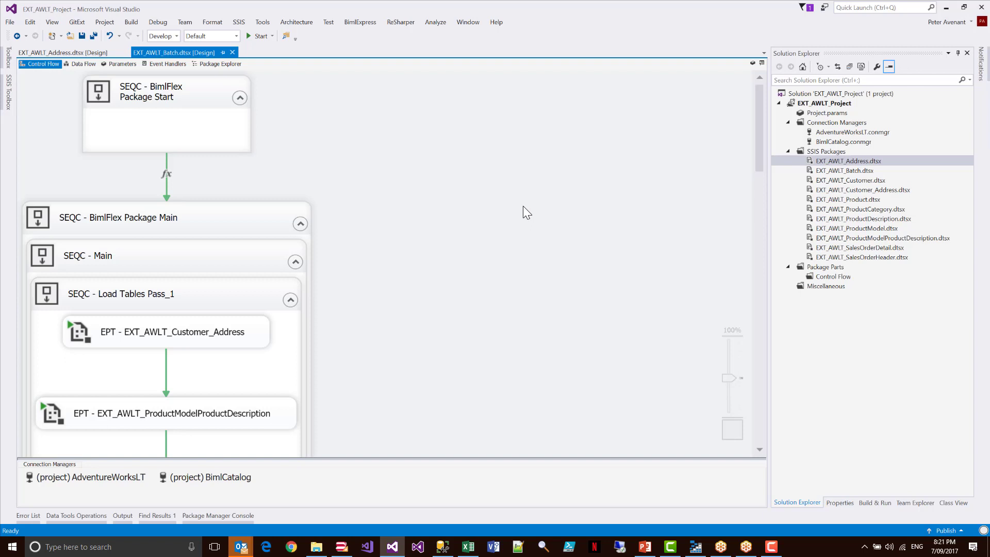
scroll(523, 206, "down", 2)
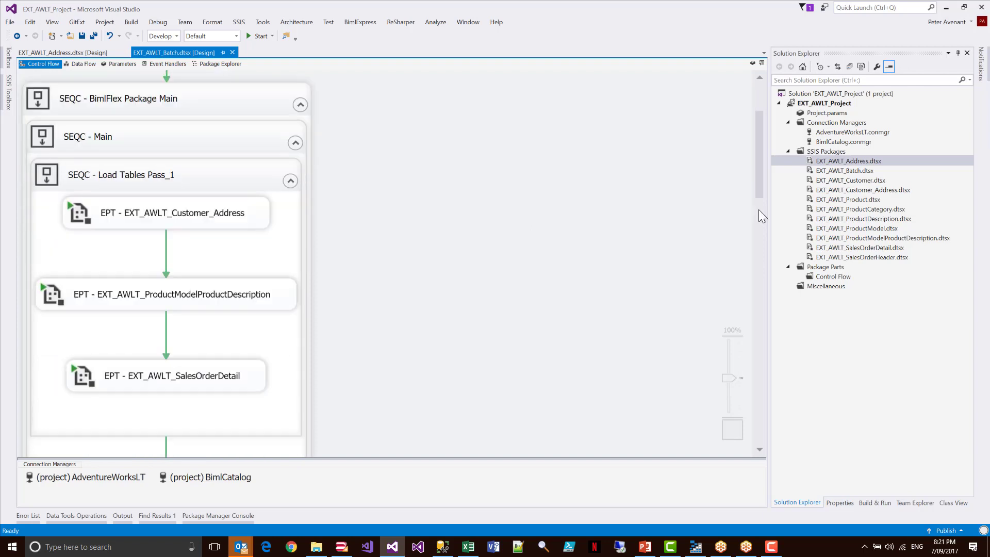
left_click(831, 171)
scroll(183, 265, "down", 2)
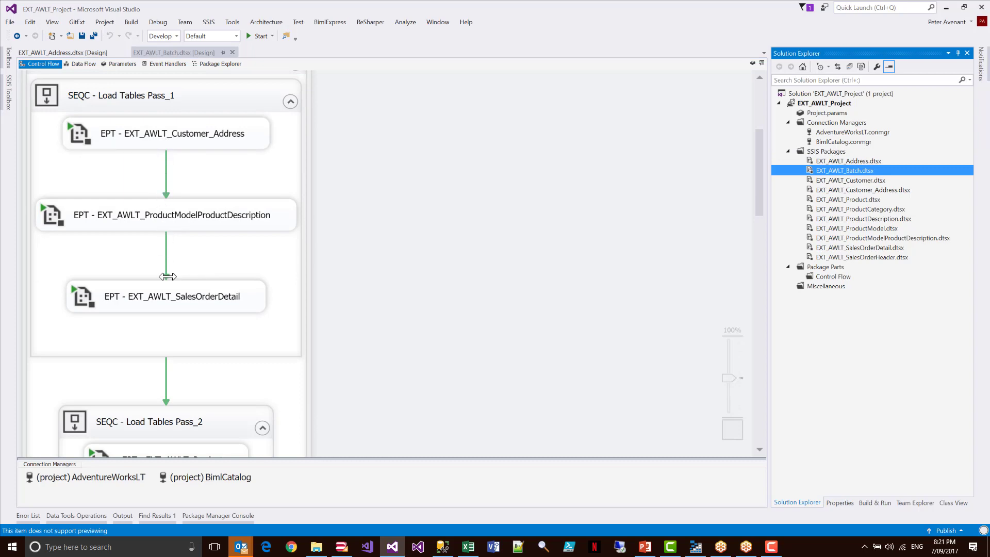
scroll(171, 296, "down", 7)
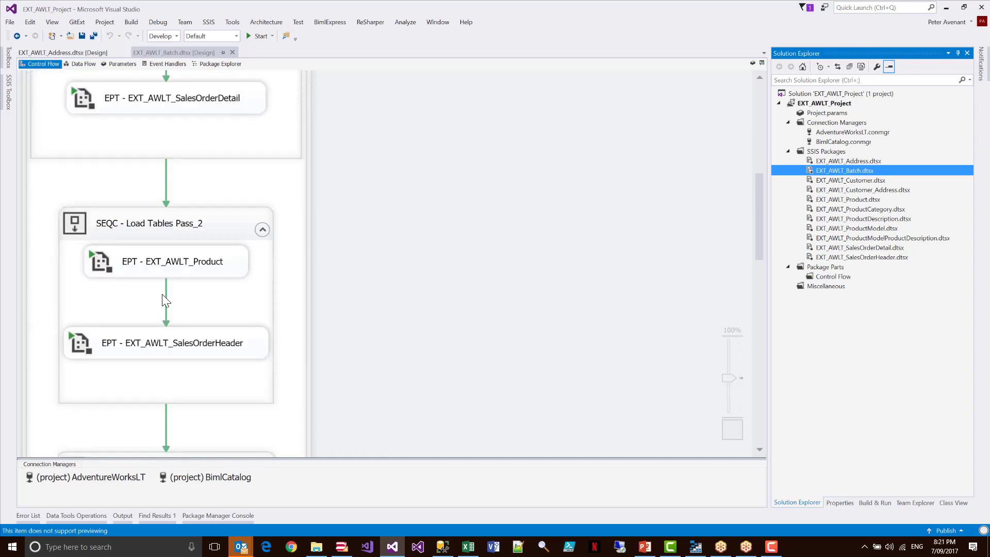
scroll(165, 304, "down", 6)
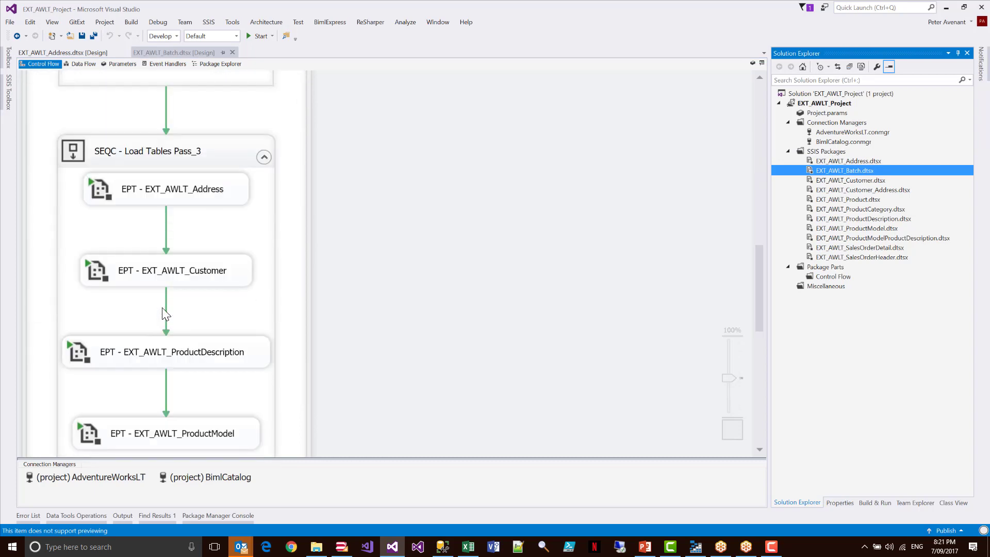
scroll(196, 275, "up", 13)
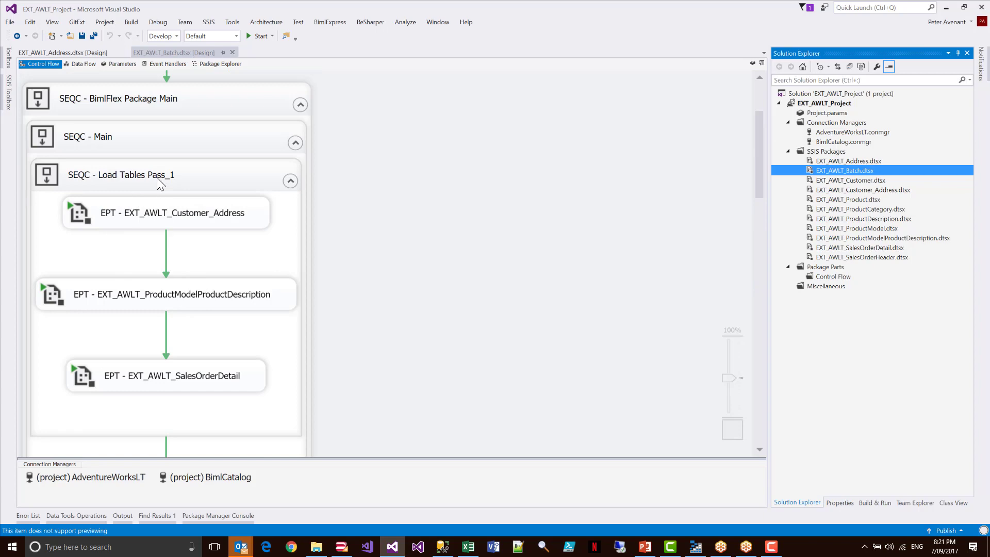
scroll(160, 429, "down", 14)
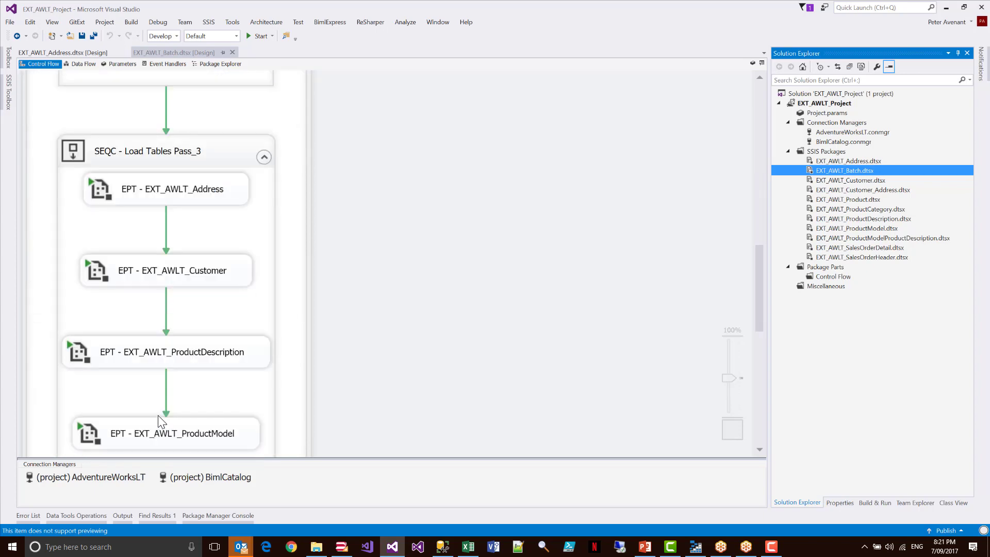
scroll(158, 415, "up", 14)
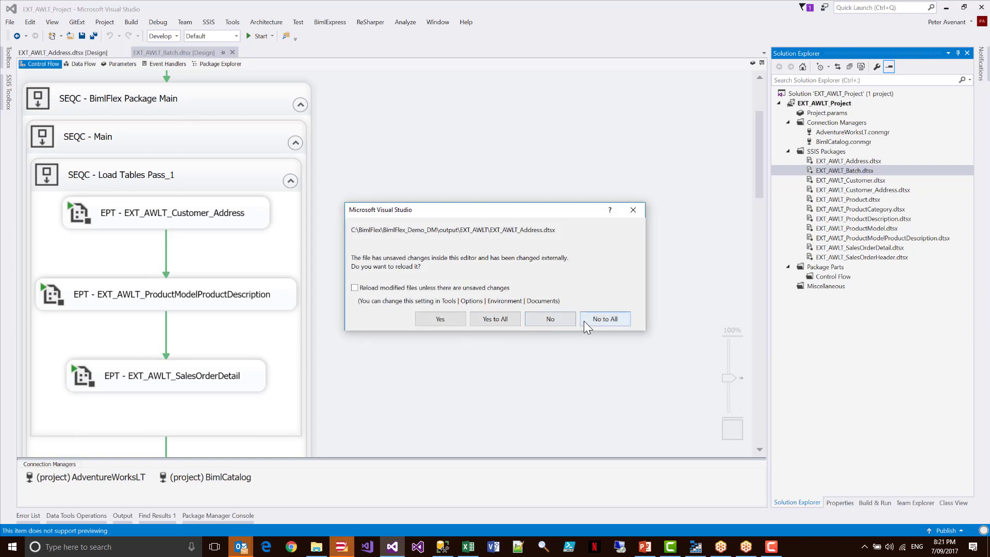
Decline reloading all open files with unsaved changes, but reload all externally modified projects
left_click(599, 321)
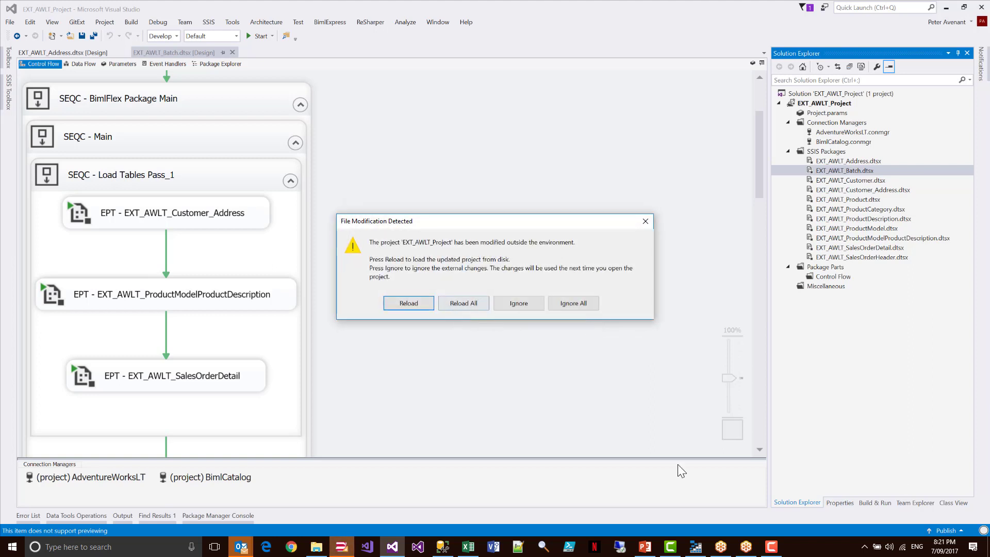
left_click(460, 305)
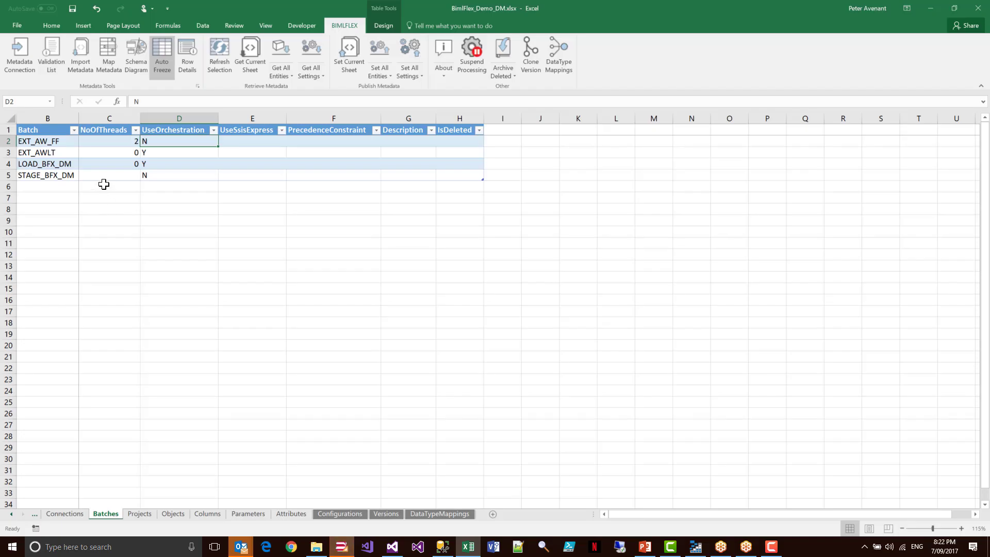
On the Batches sheet in Excel, set NoOfThreads to 2 for the EXT_AWLT batch and publish the sheet
left_click(117, 153)
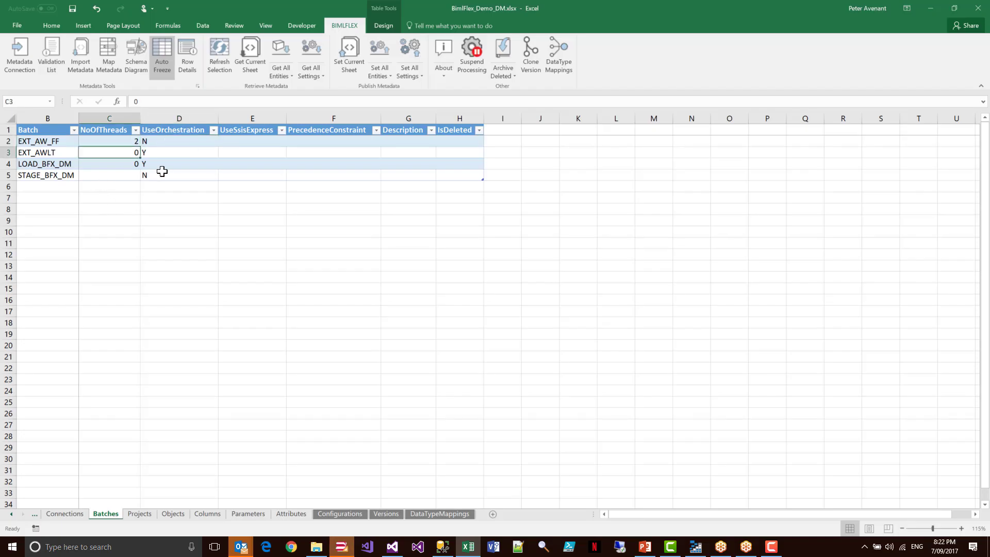
type("2")
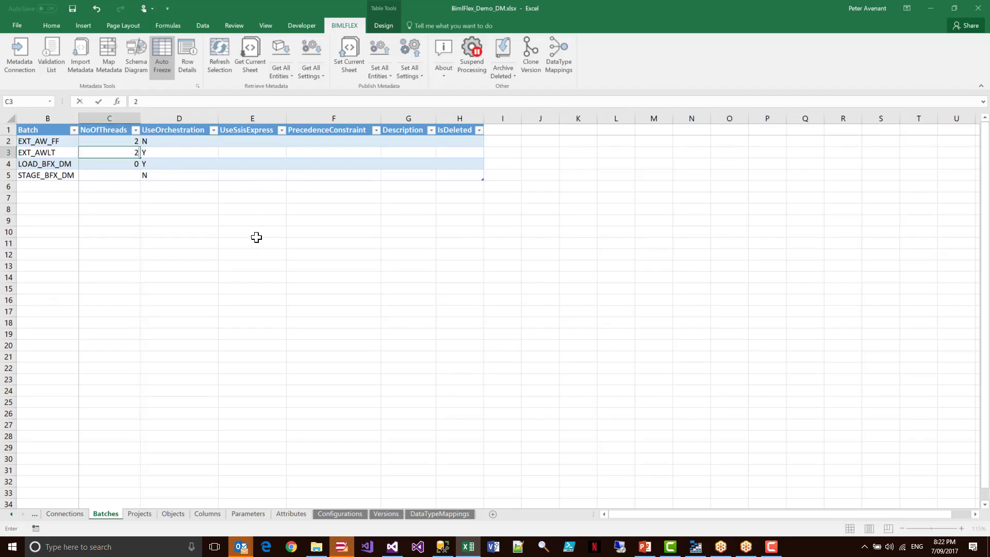
key("Tab")
left_click(134, 155)
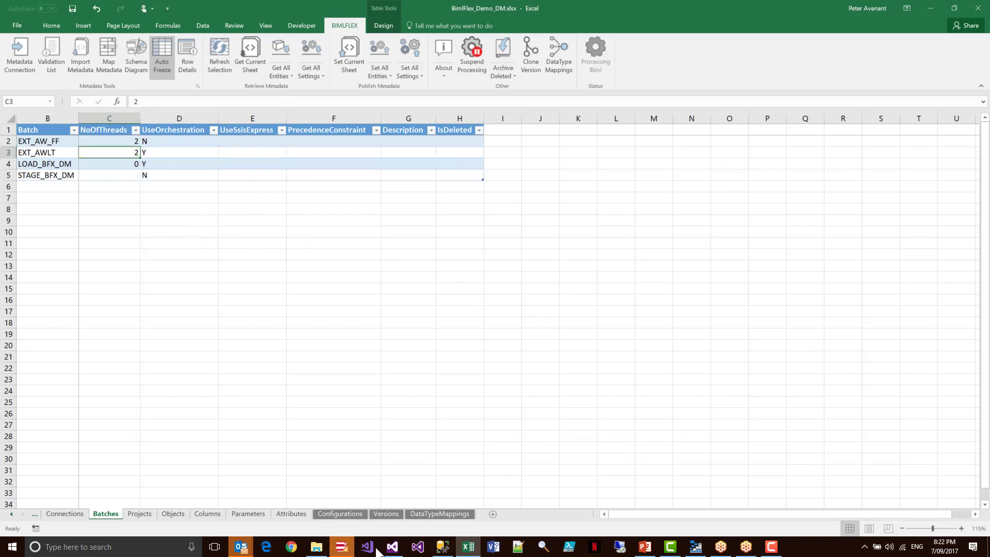
In Visual Studio, examine the EXT_AWLT_Address package's control flow and the thread branches of its extract data flow
left_click(391, 547)
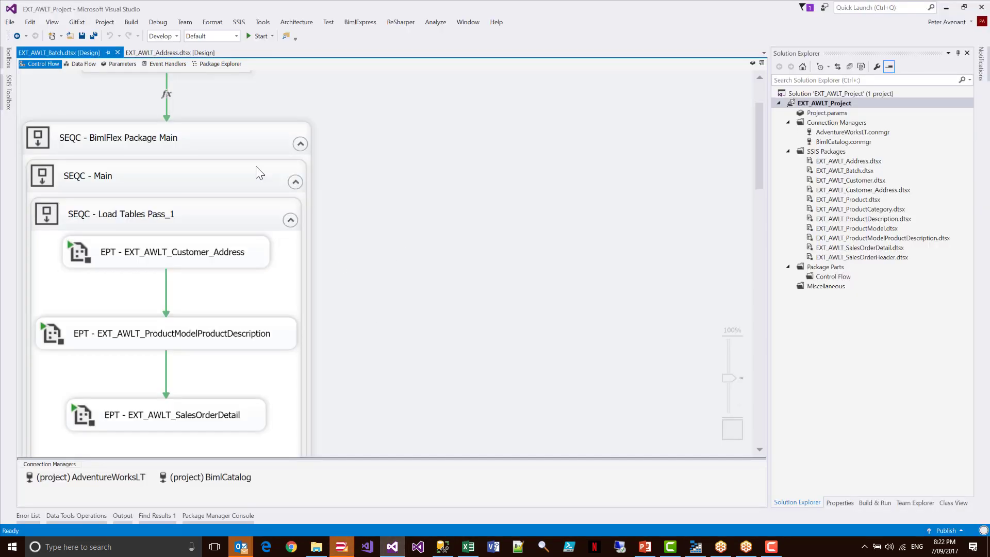
left_click(163, 49)
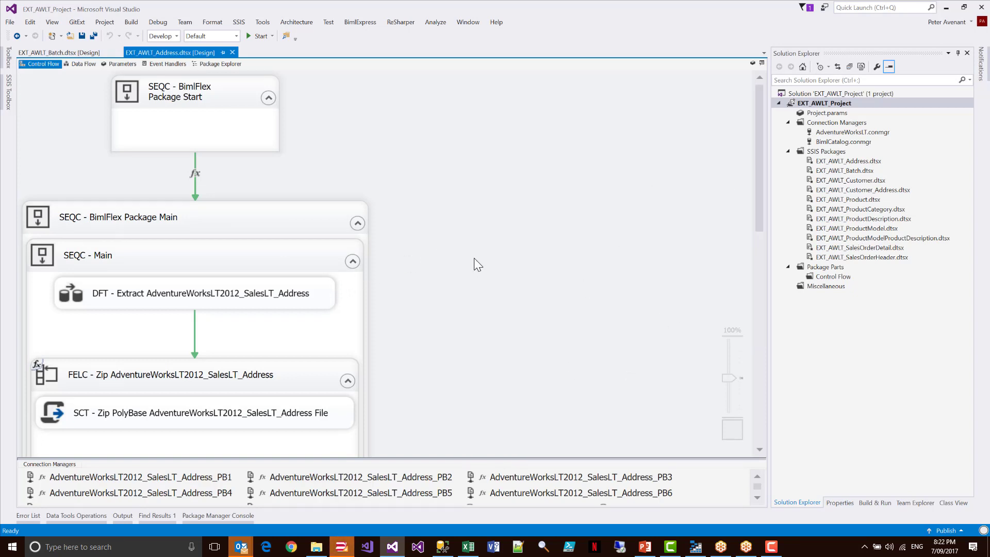
scroll(475, 258, "down", 3)
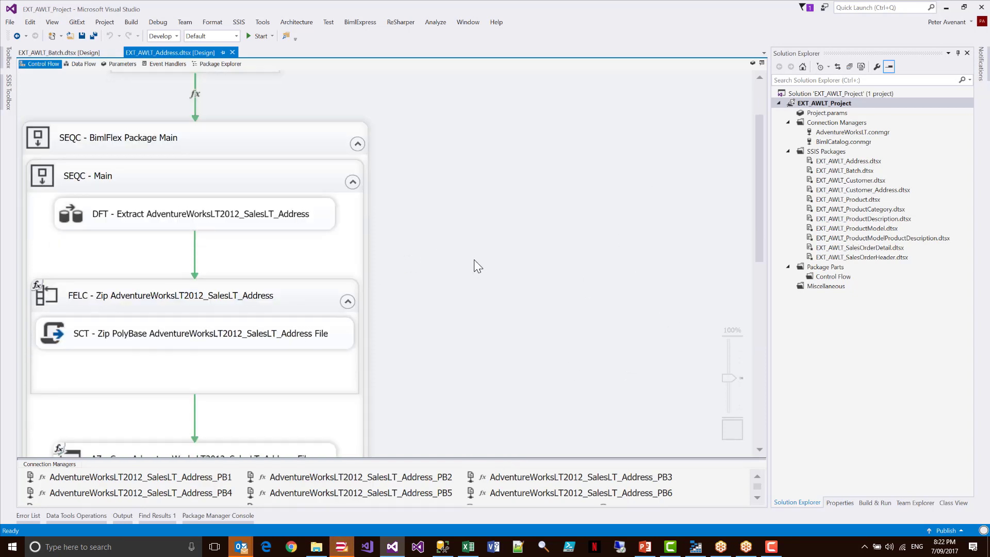
double_click(73, 223)
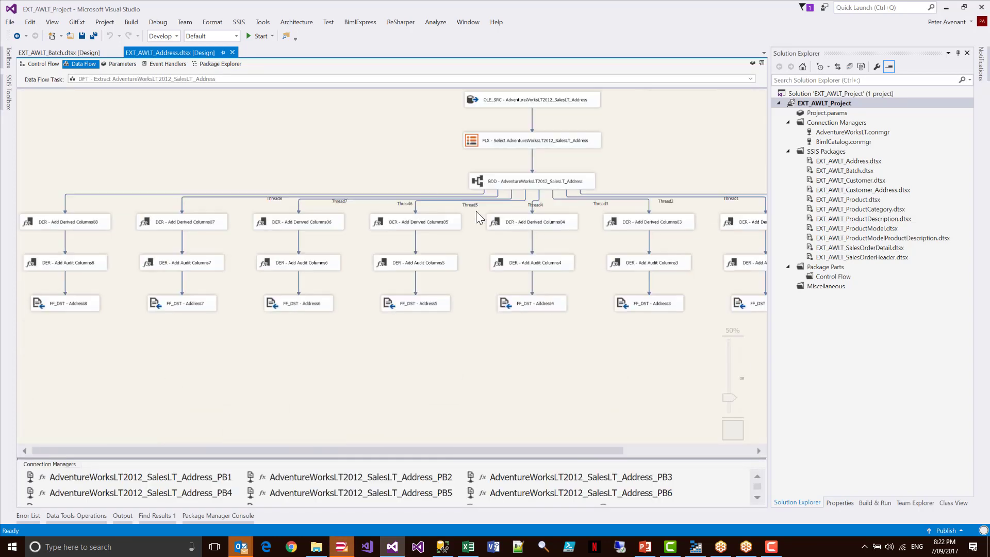
scroll(513, 218, "down", 2)
scroll(509, 216, "up", 1)
left_click(507, 216)
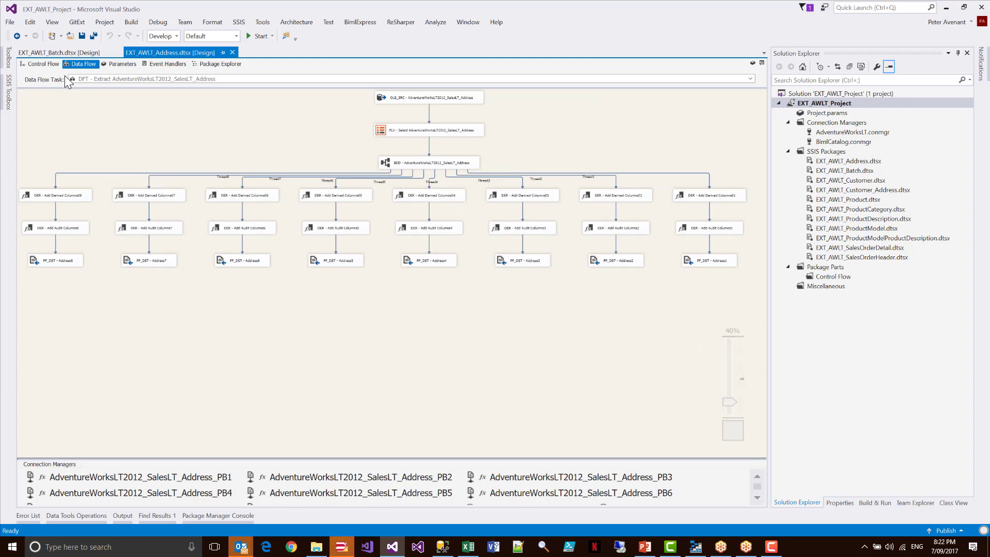
left_click(49, 64)
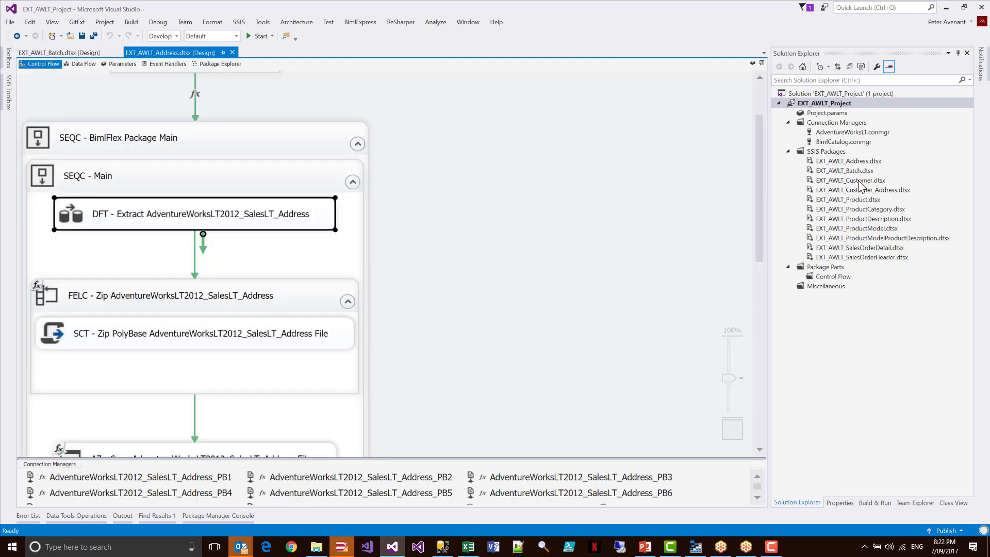
Open the EXT_AWLT_Customer package and examine its extract data flow and the zip, copy and archive tasks in its control flow
double_click(851, 180)
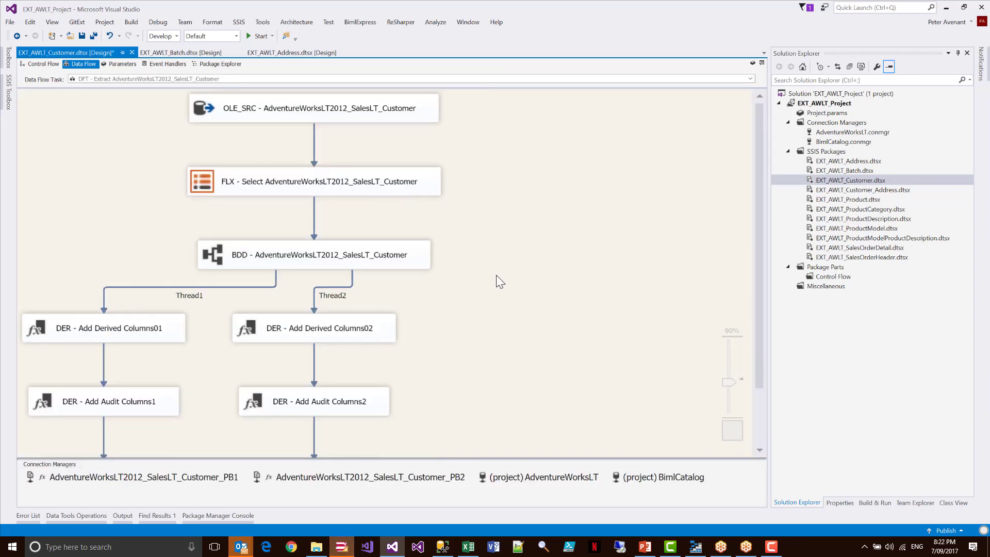
scroll(489, 273, "down", 3)
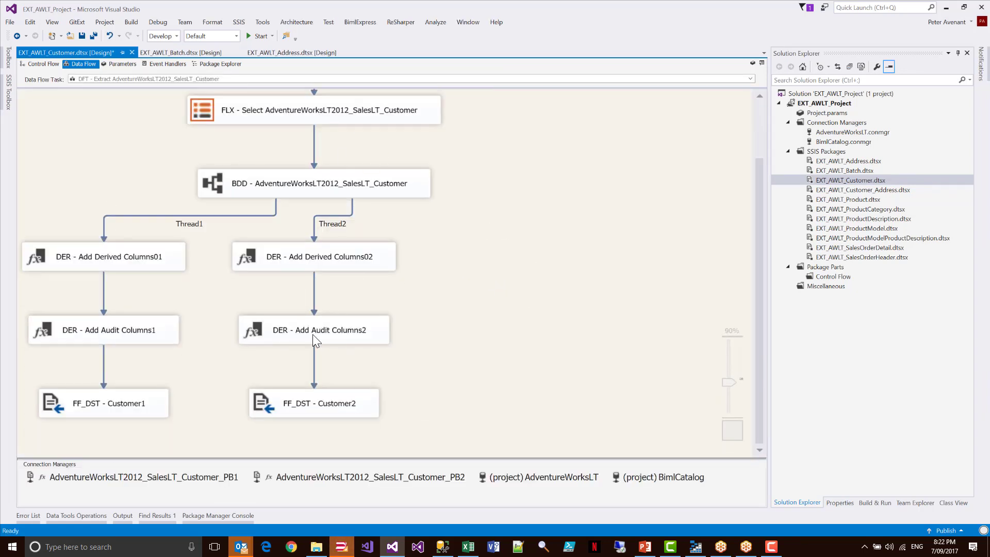
left_click(41, 64)
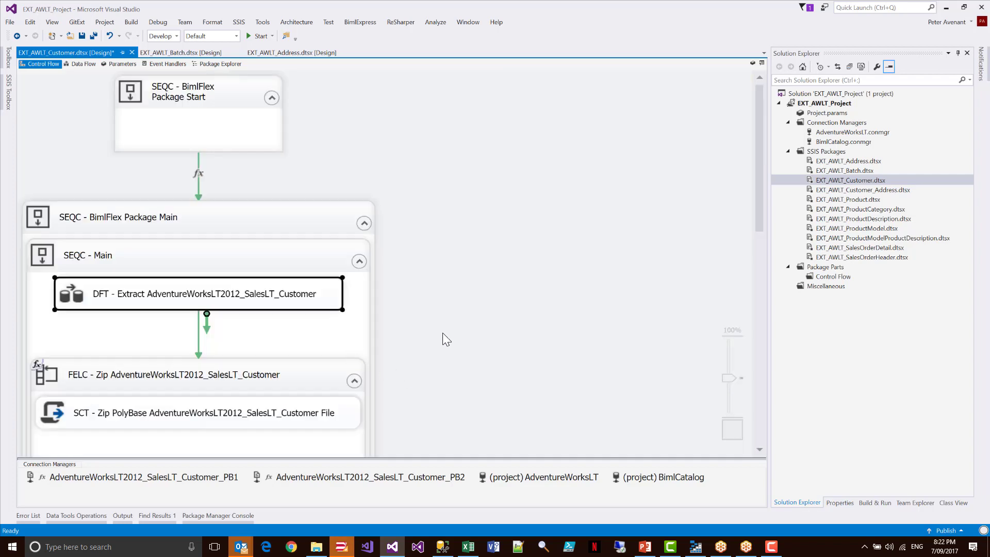
scroll(450, 264, "down", 6)
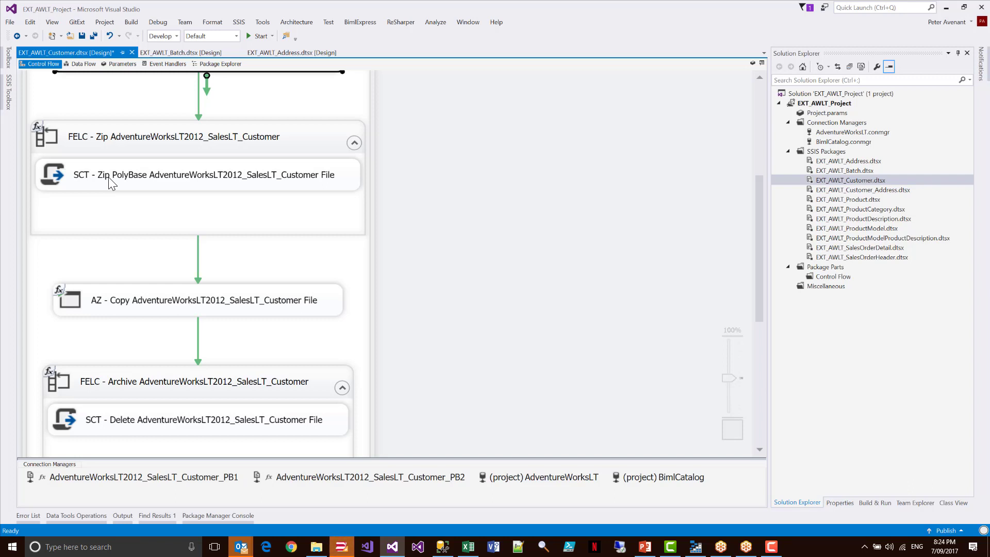
scroll(208, 196, "down", 3)
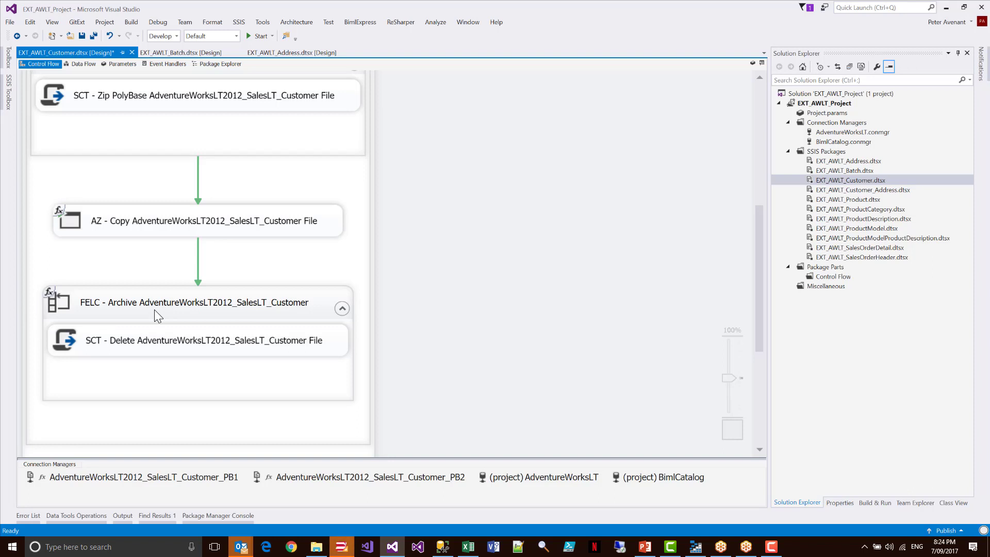
Execute the EXT_AWLT_Batch package in the EXT_AWLT_Project
left_click(821, 172)
right_click(822, 170)
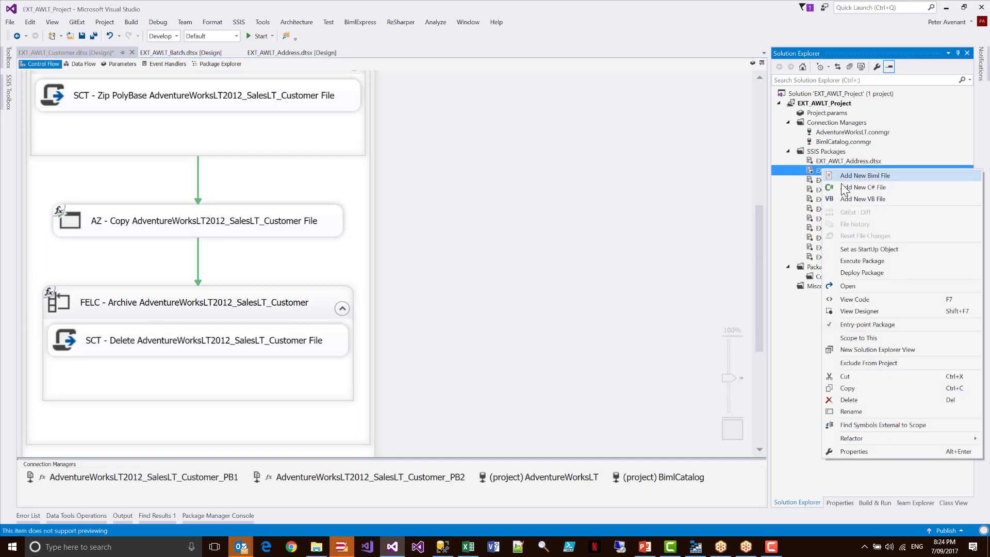
left_click(849, 261)
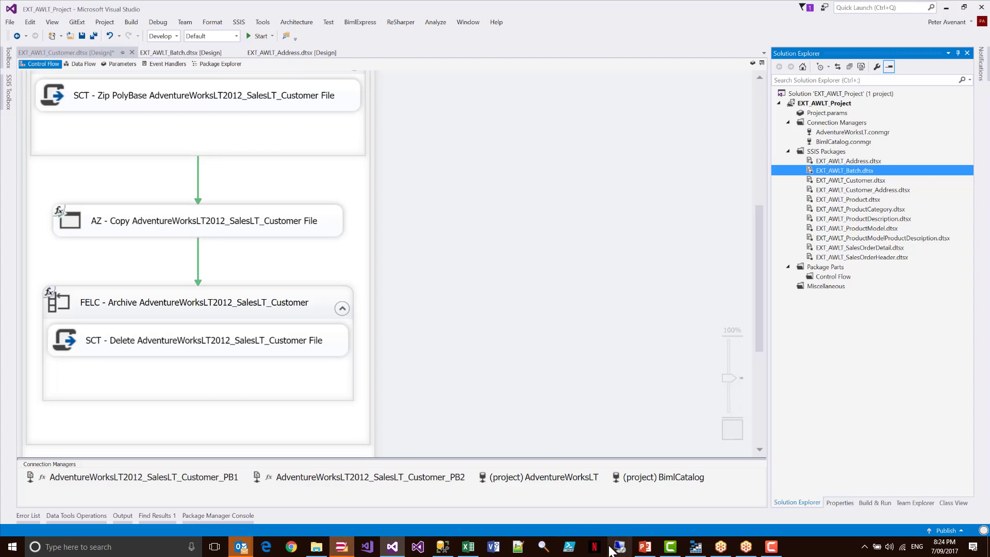
Switch to Azure Storage Explorer and refresh the staging blob container to check for files uploaded by the running batch
left_click(694, 547)
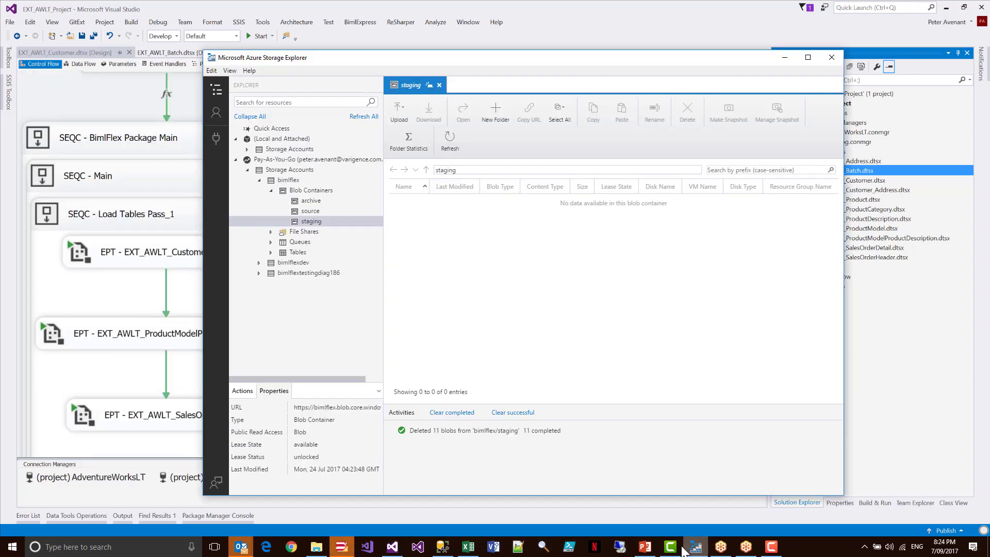
left_click(449, 137)
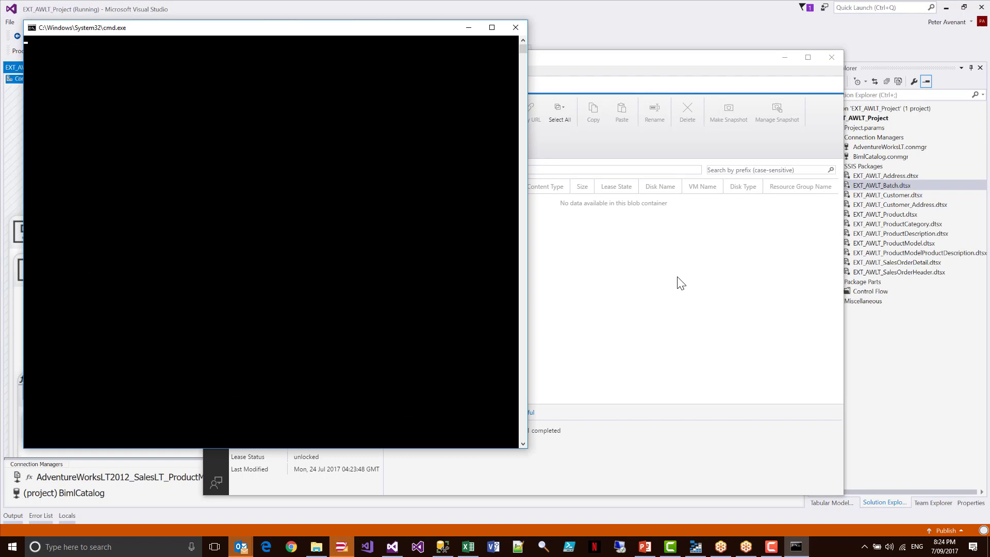
left_click(676, 277)
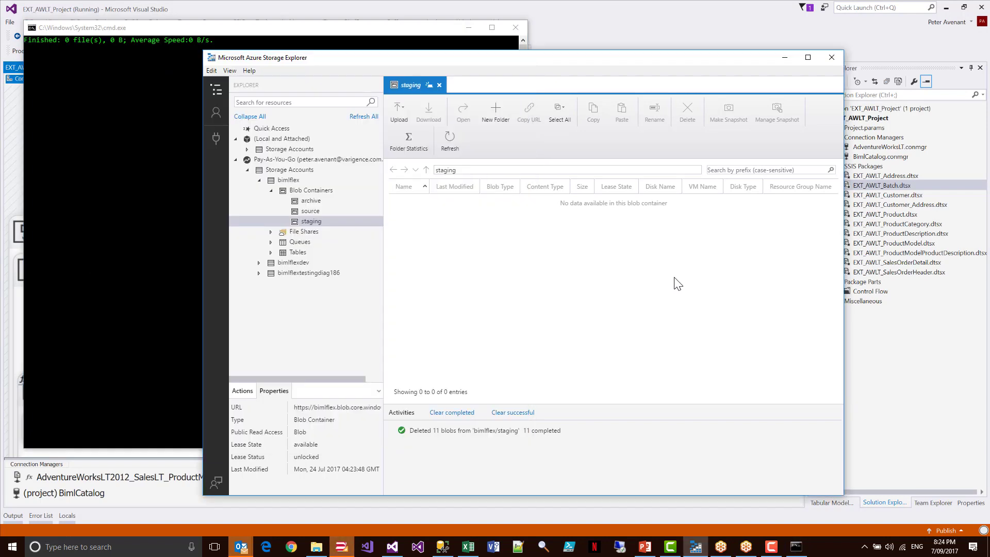
left_click(450, 143)
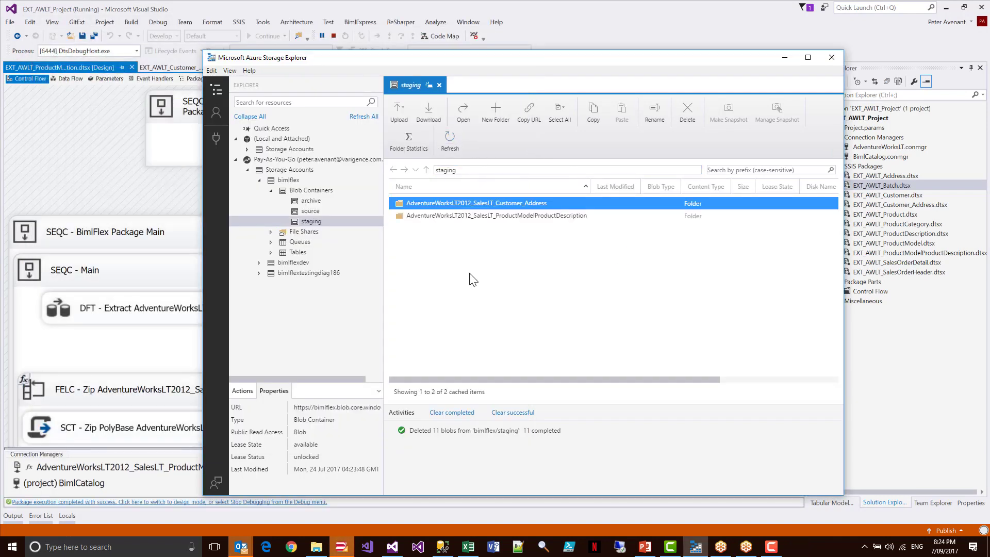
Open the AdventureWorksLT2012_SalesLT_ProductModelProductDescription folder in the staging container and examine the details of its compressed file
left_click(500, 215, "shift")
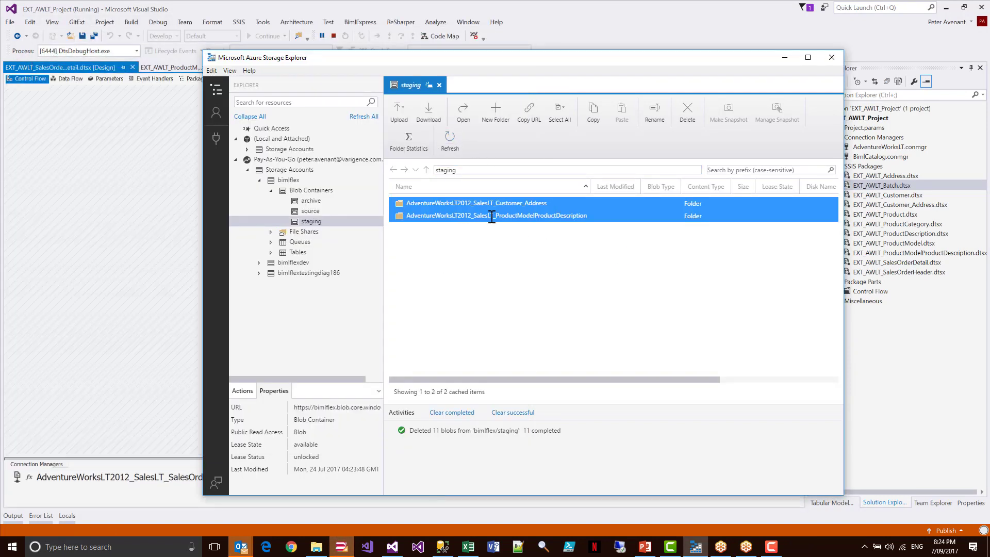
double_click(492, 215)
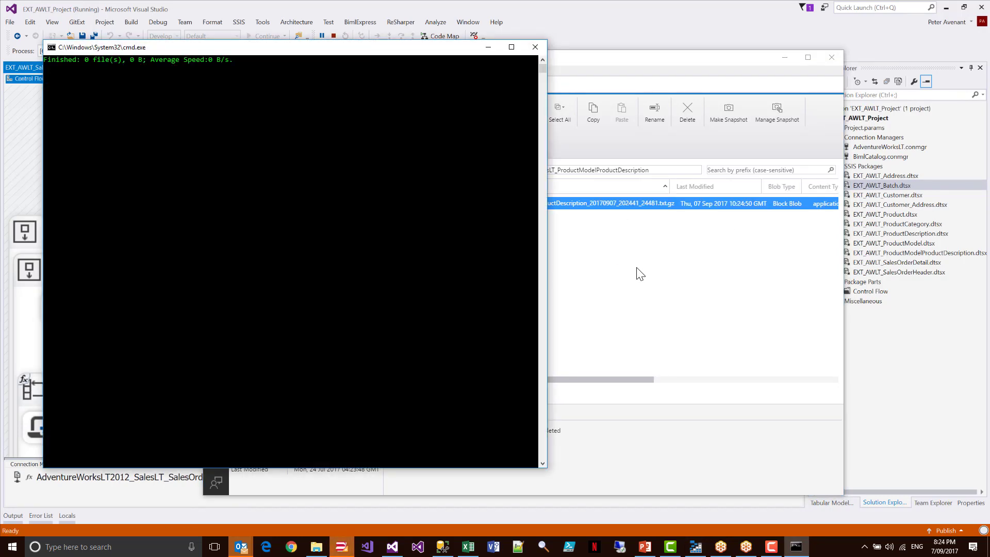
left_click(621, 269)
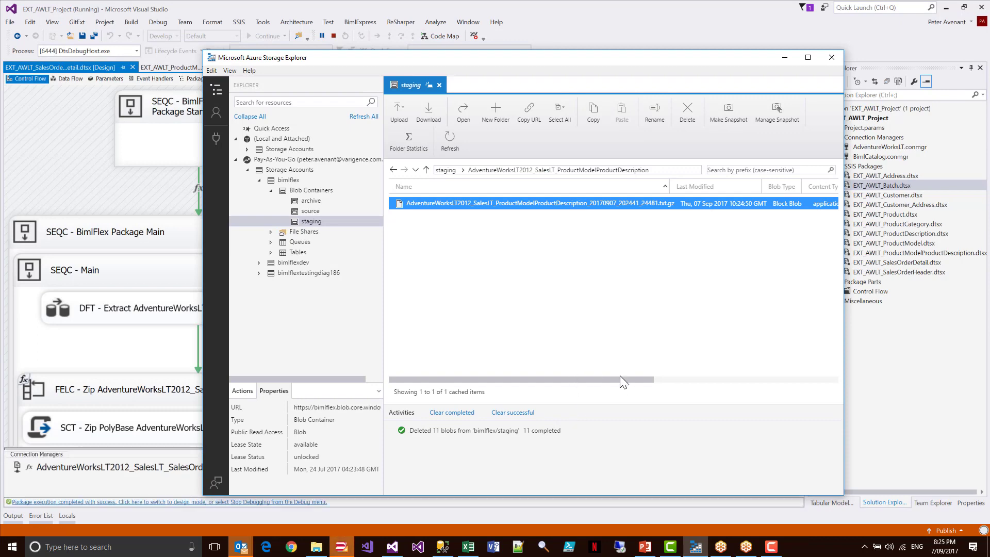
left_click_drag(605, 380, 703, 382)
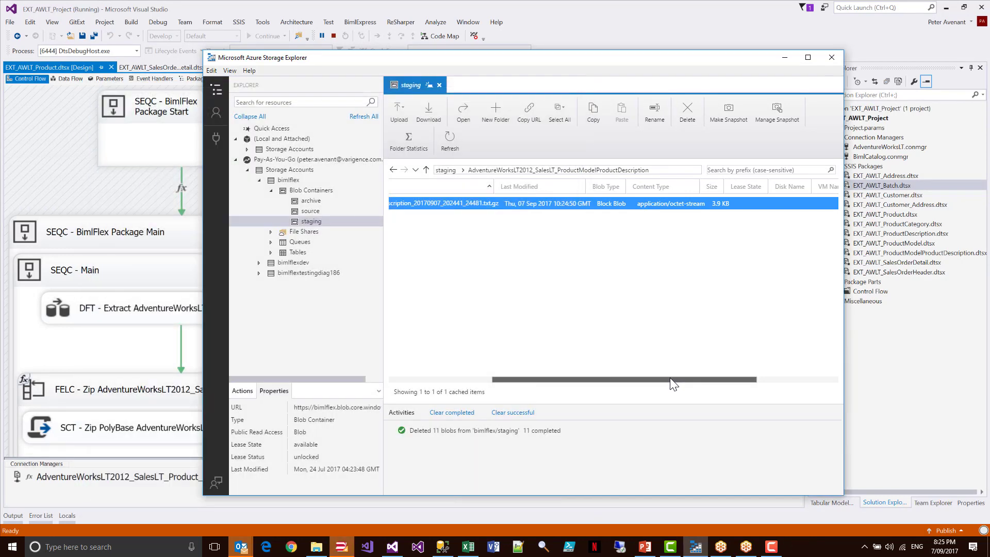
left_click_drag(673, 379, 499, 373)
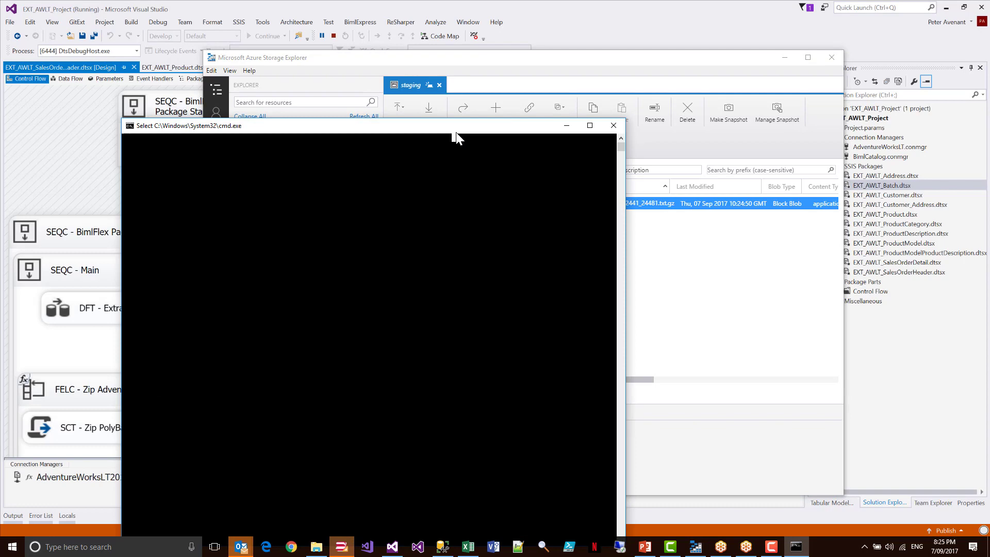
Return to the staging container's folder list and open the AdventureWorksLT2012_SalesLT_SalesOrderDetail folder to view its thread files
left_click(453, 138)
left_click(696, 256)
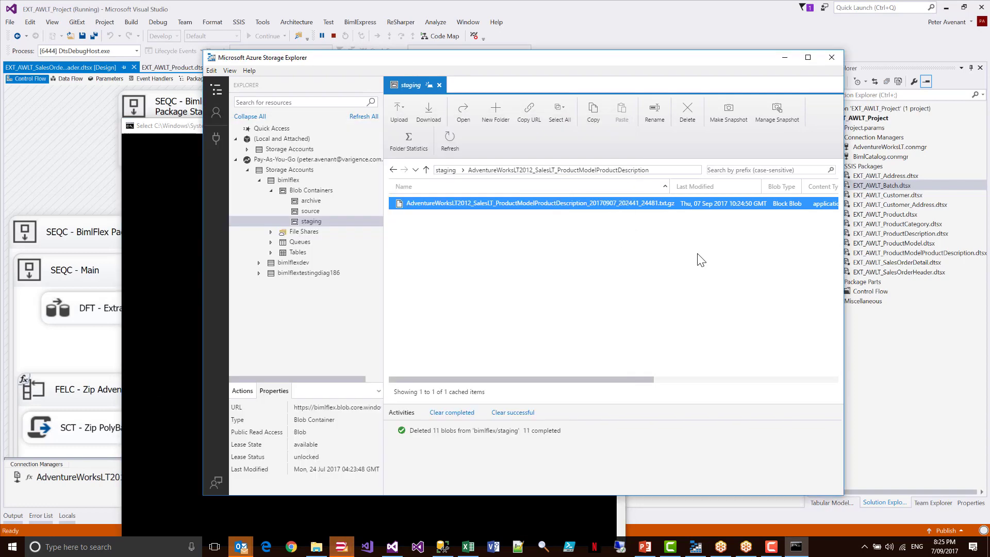
left_click(176, 242)
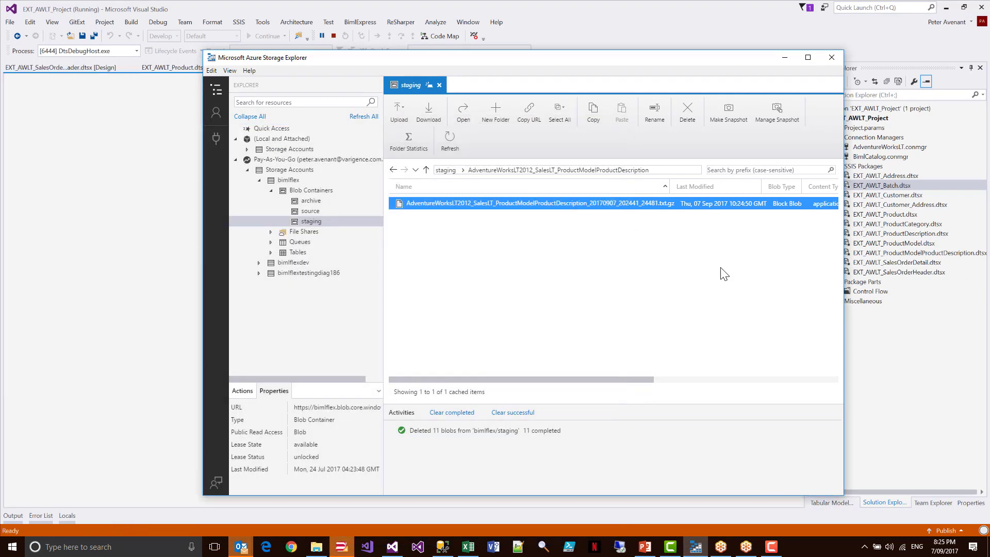
left_click(394, 170)
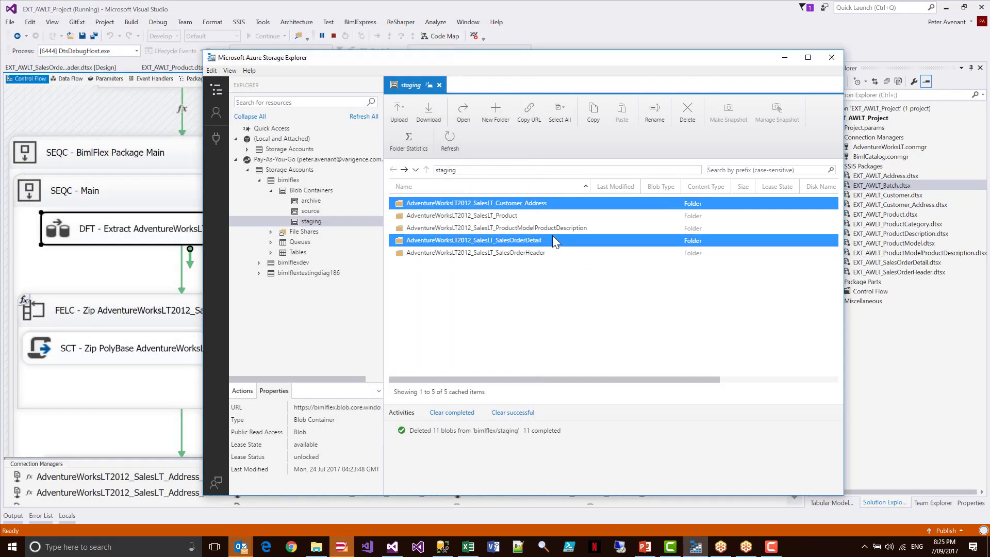
double_click(539, 240)
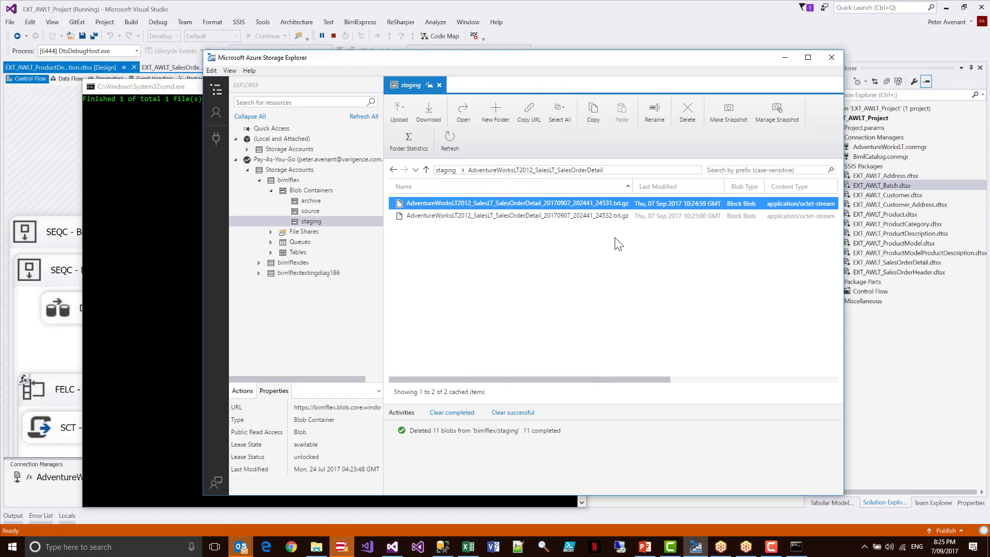
Refresh the metadata in BimlStudio, and return the executed batch to design mode in Visual Studio
left_click(335, 551)
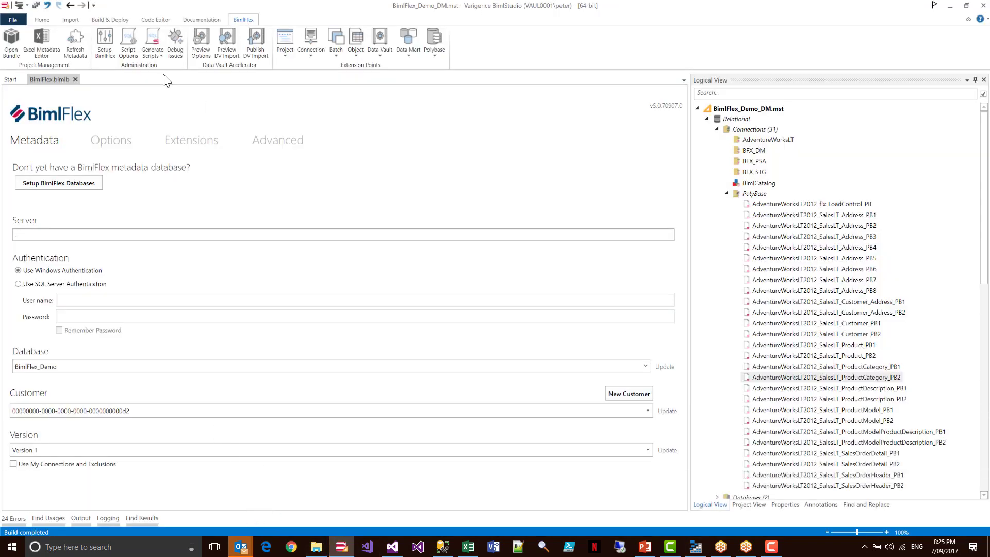
left_click(67, 40)
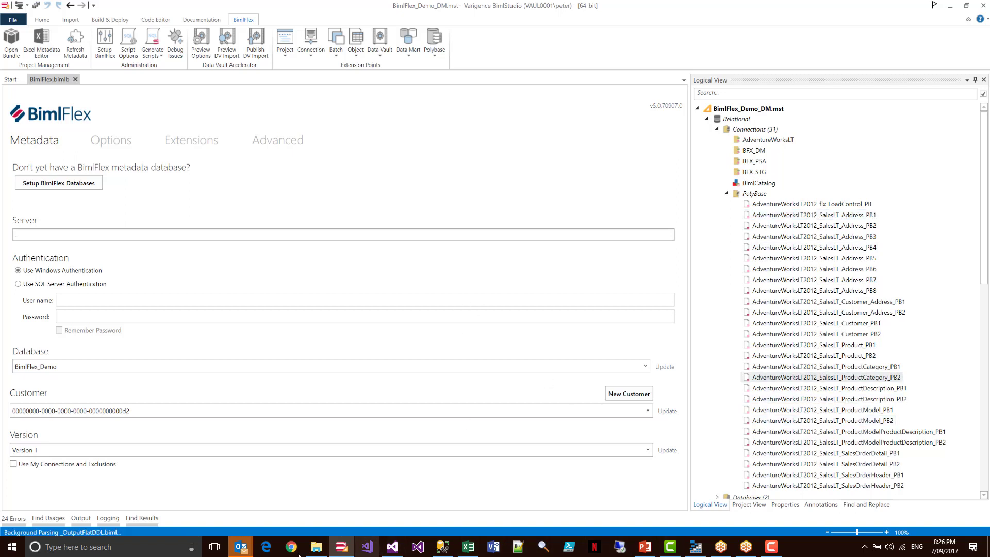
left_click(392, 548)
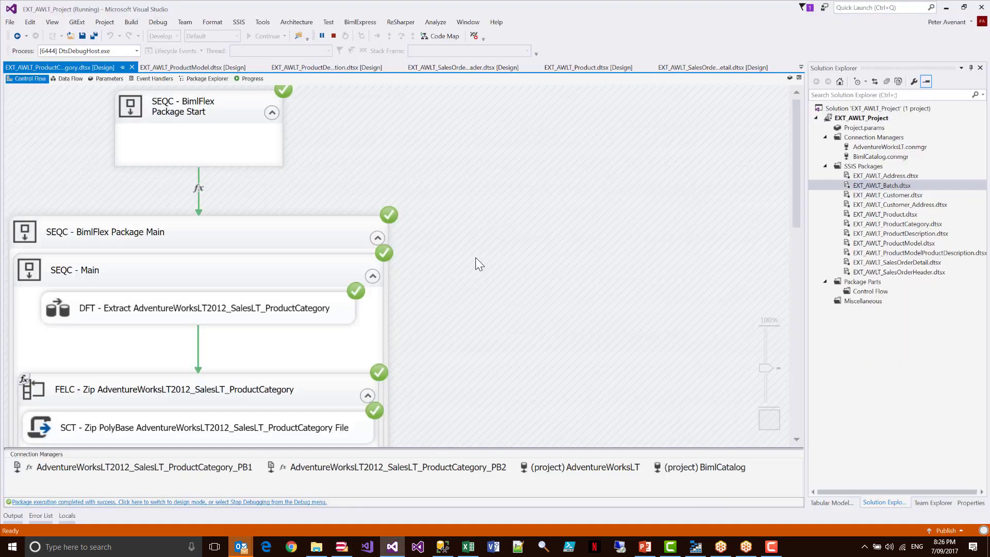
left_click(287, 502)
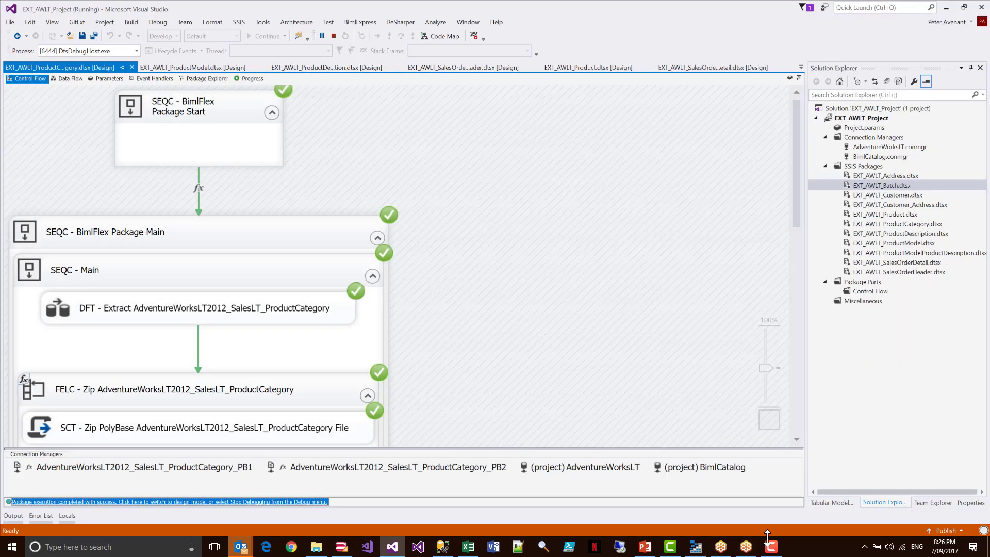
In Azure Storage Explorer, go back to the staging container and review the folders created for the extracted tables
left_click(694, 547)
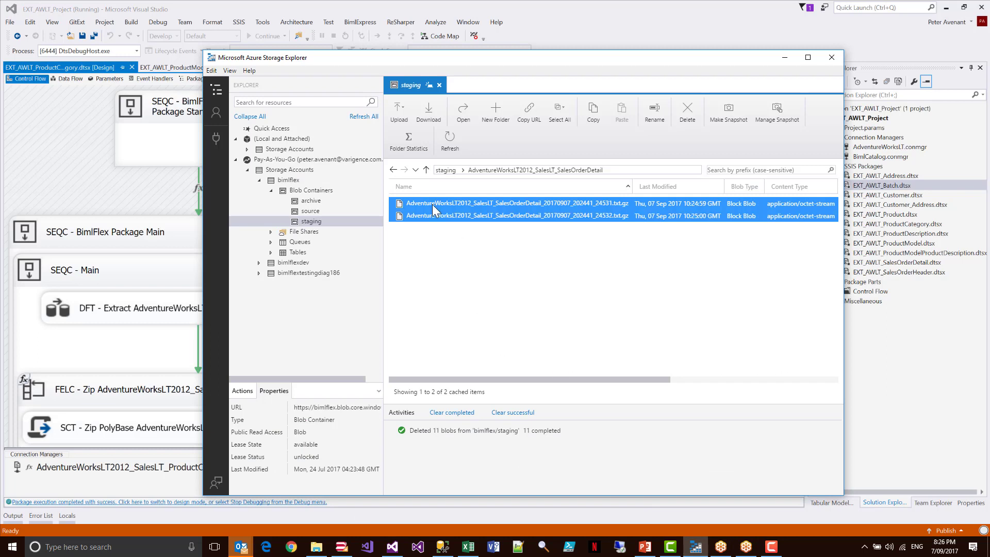
left_click(393, 170)
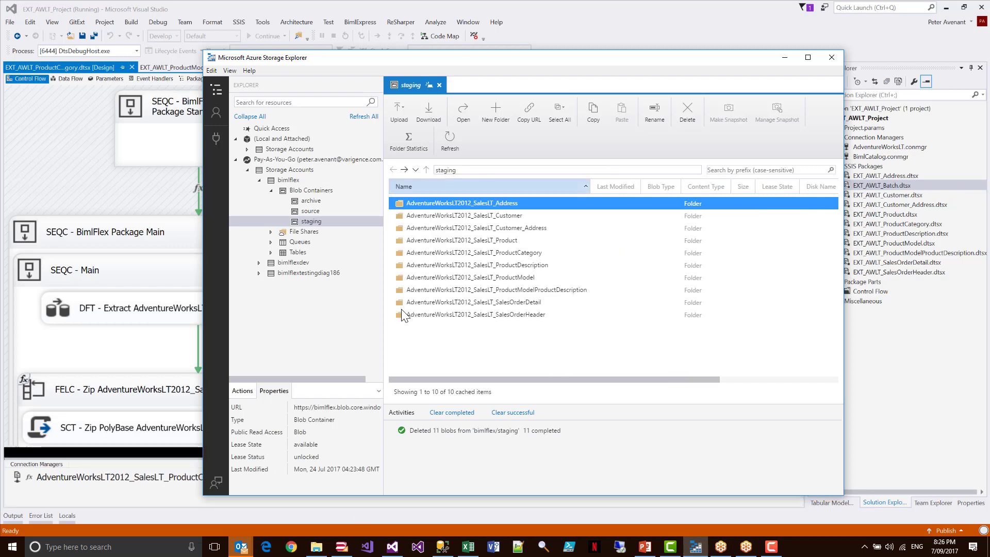
left_click(437, 219, "ctrl")
left_click(521, 227, "ctrl")
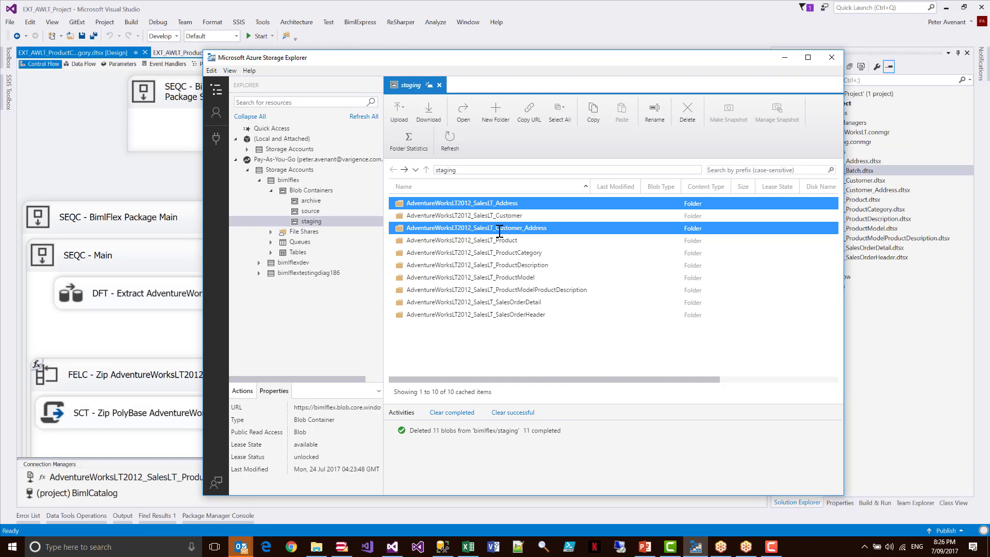
left_click(507, 228, "ctrl")
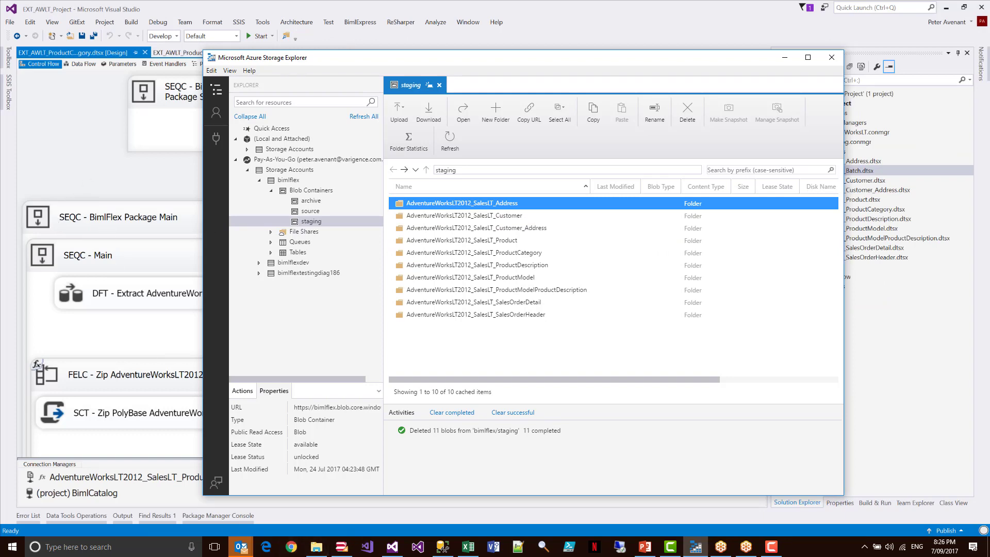
Switch to BimlStudio and generate the Polybase External Table Script
left_click(341, 548)
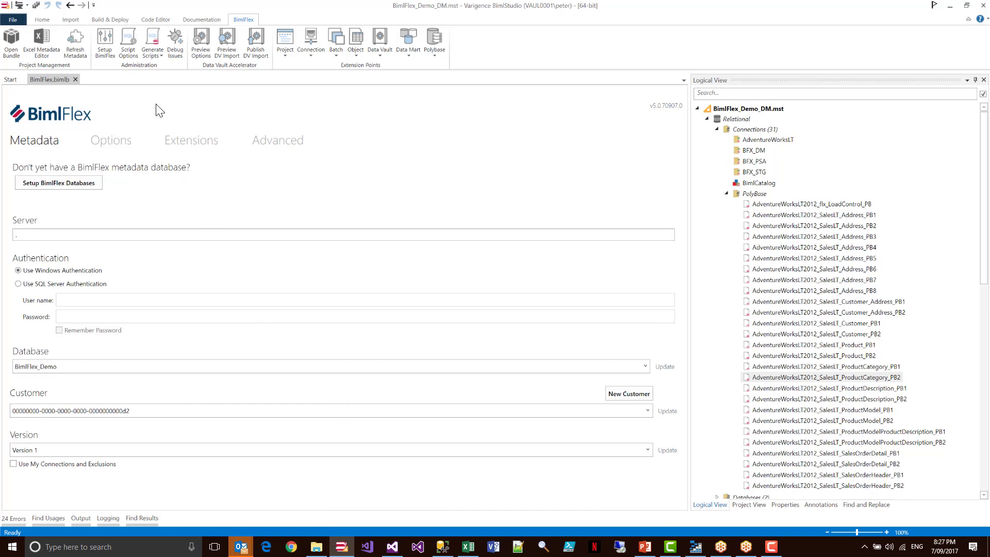
left_click(152, 54)
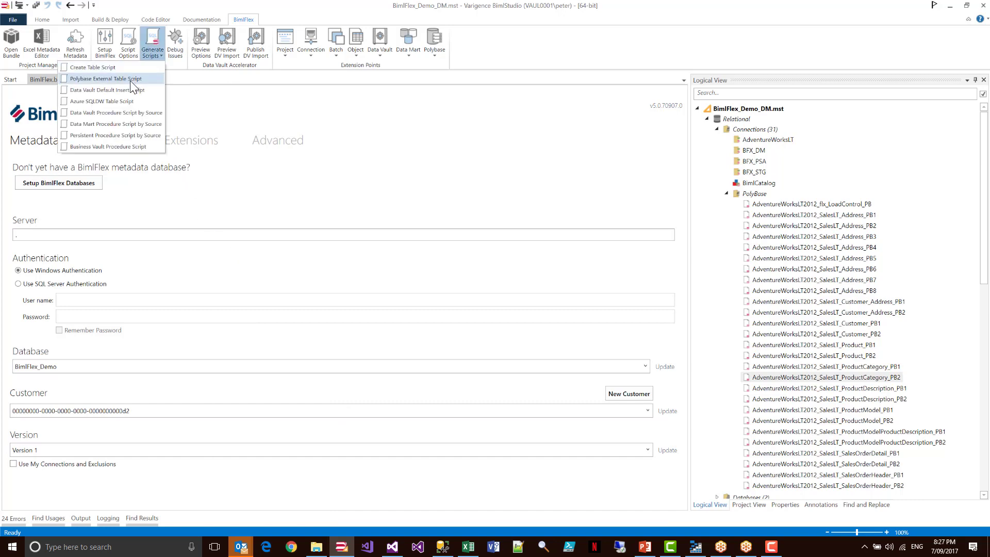
left_click(106, 79)
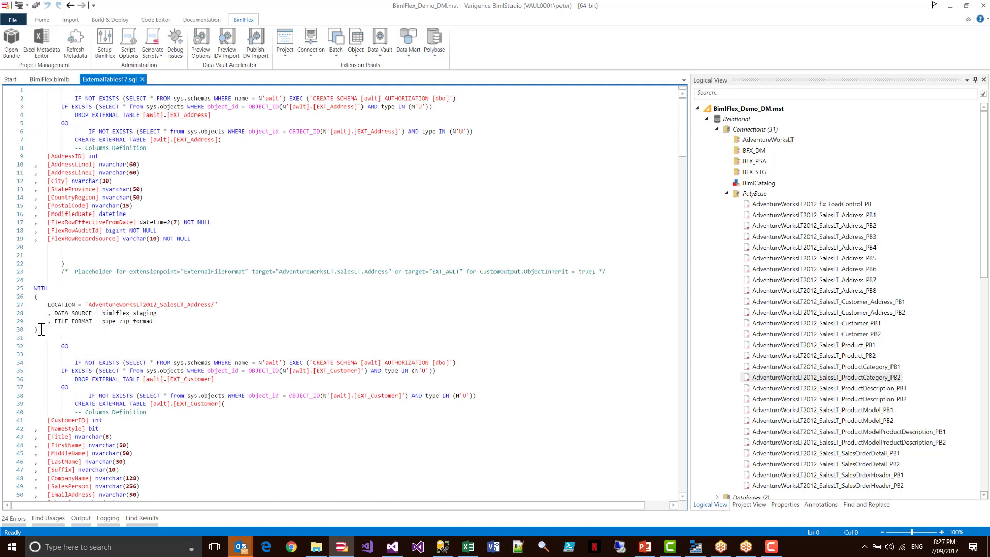
Review the WITH clause of the EXT_Address external table and copy the entire generated script
left_click_drag(37, 329, 28, 288)
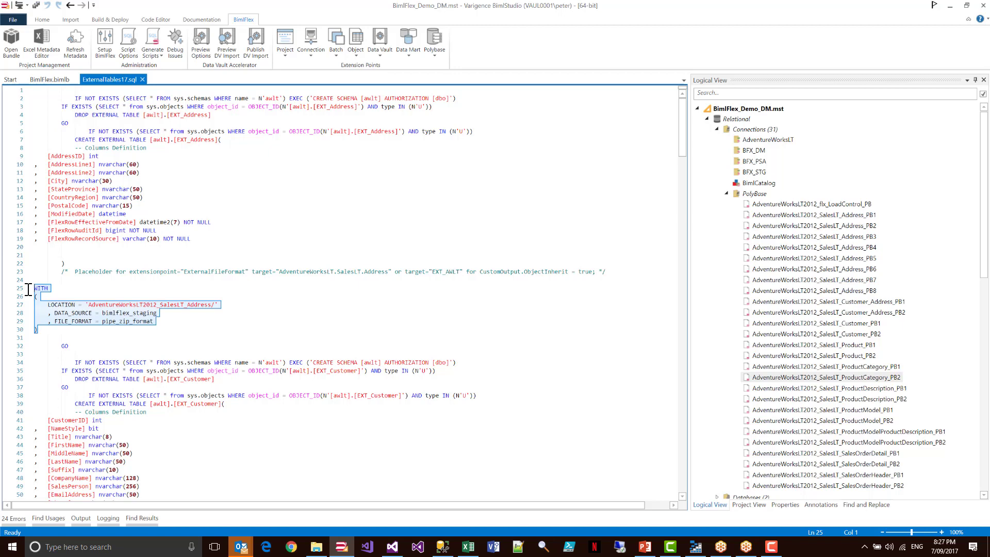
left_click(118, 344)
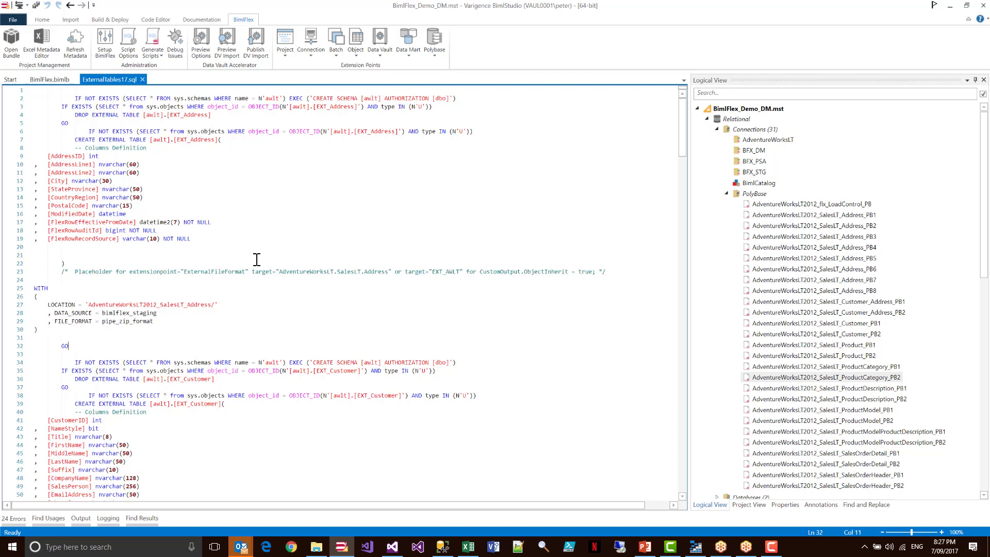
left_click(253, 215)
key("ctrl+a")
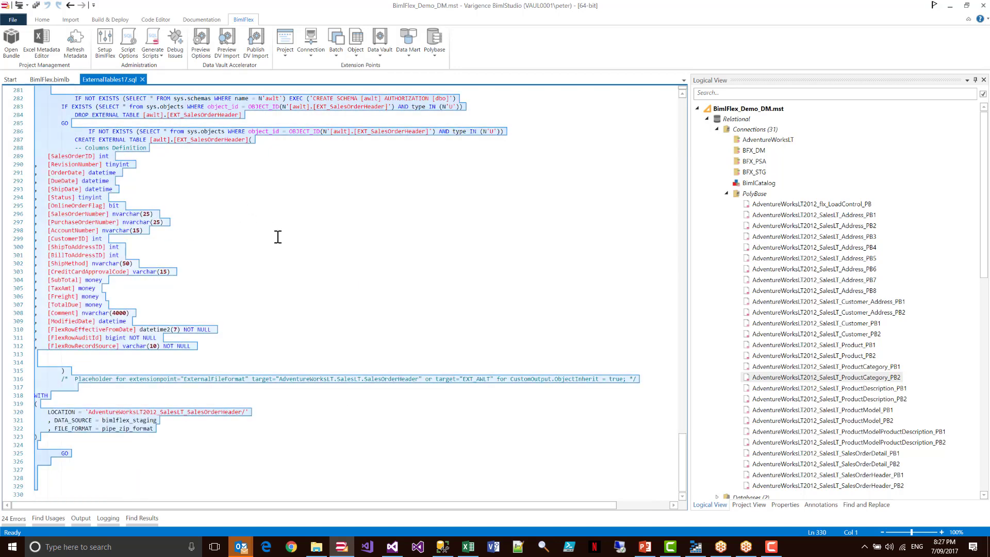
Switch to SQL Server Management Studio and refresh the External Tables folder of the BimlFlex database
left_click(443, 546)
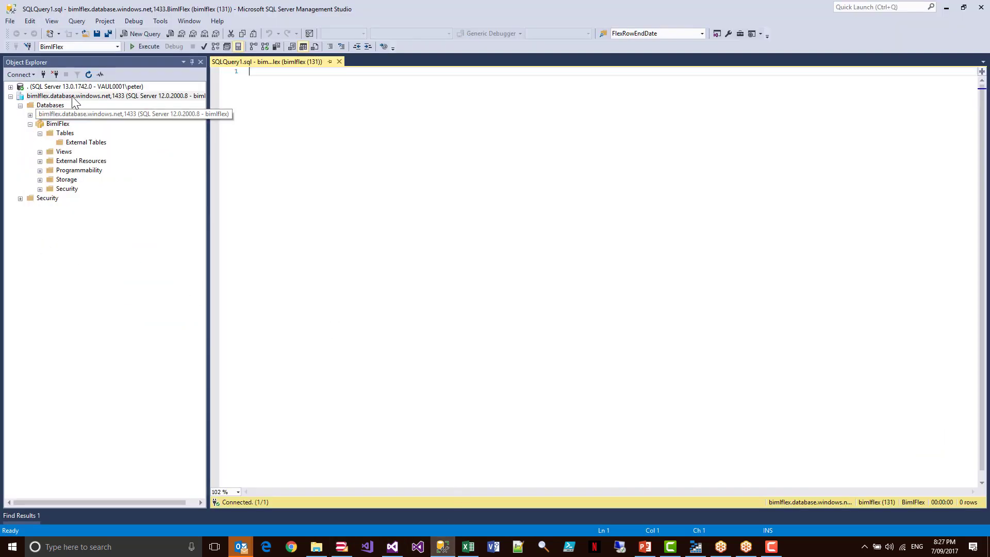
left_click(72, 145)
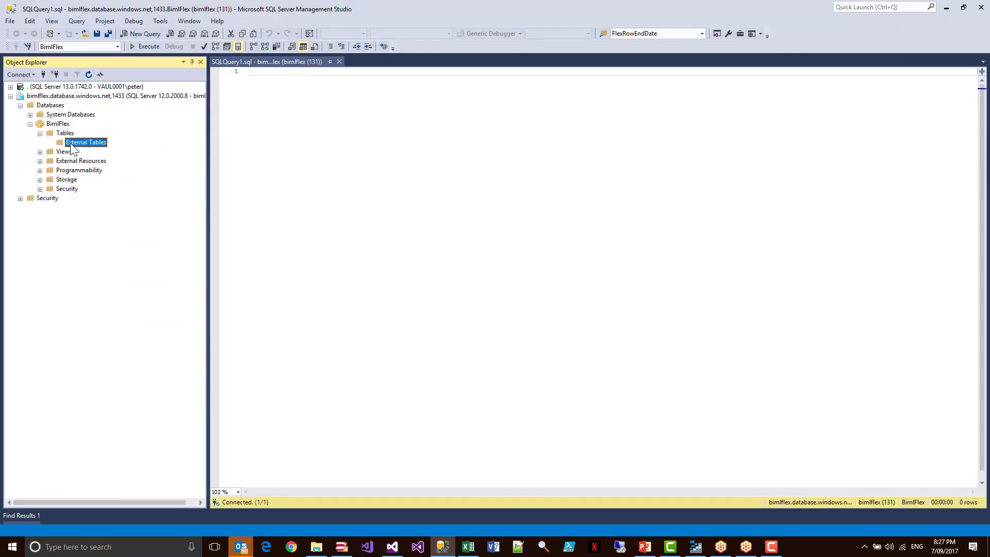
right_click(72, 147)
left_click(94, 178)
Paste the external table script into the empty query and execute it against the BimlFlex database
left_click(353, 187)
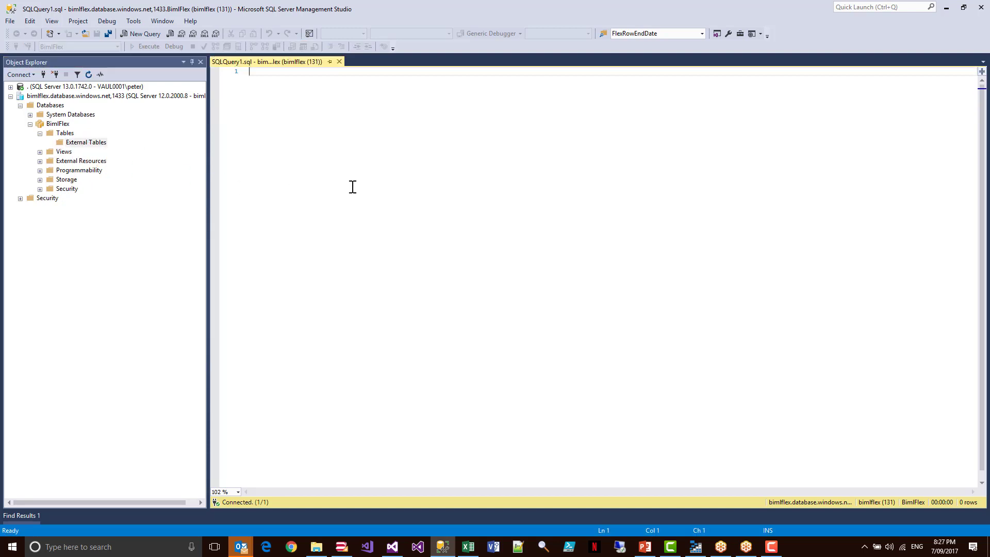
key("ctrl+v")
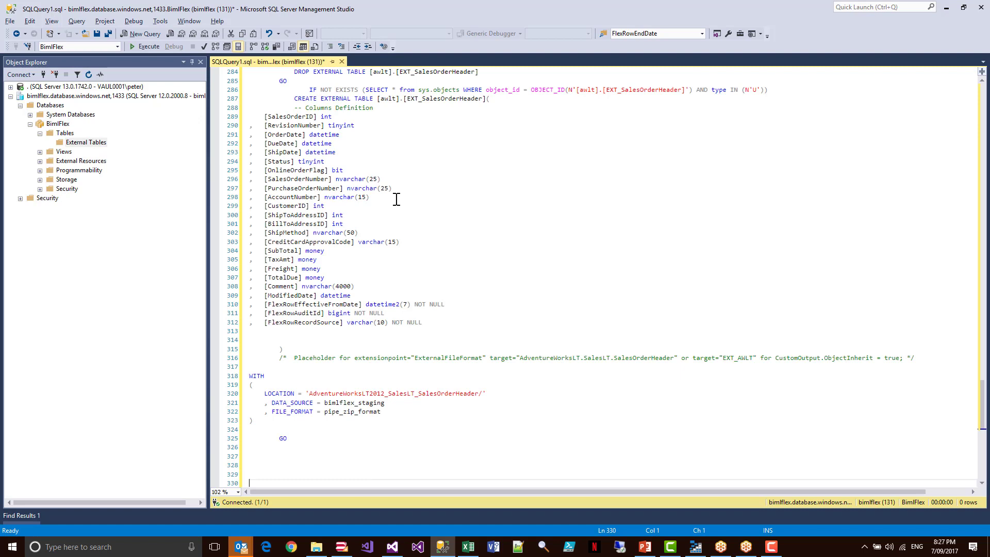
key("F5")
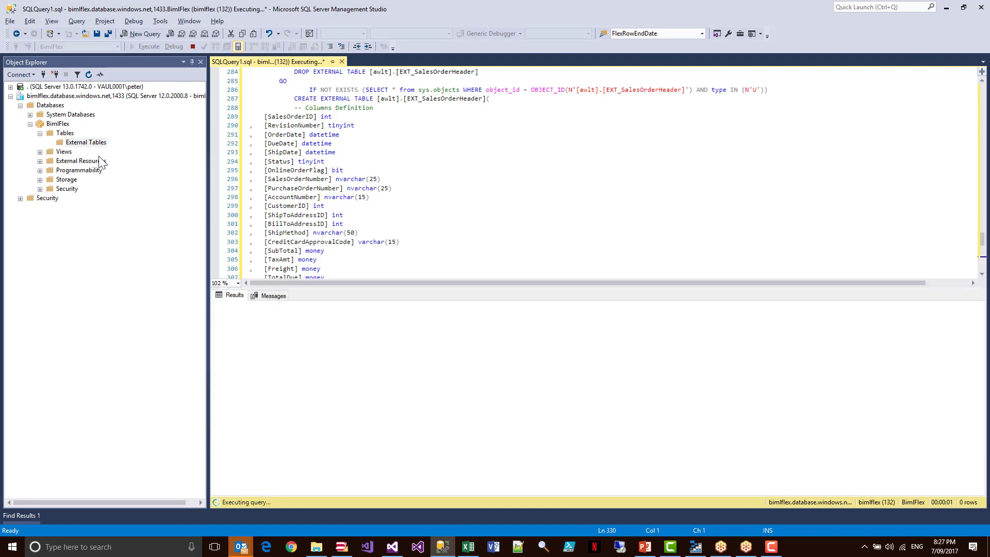
Refresh the External Tables folder of the BimlFlex database and expand it
right_click(78, 146)
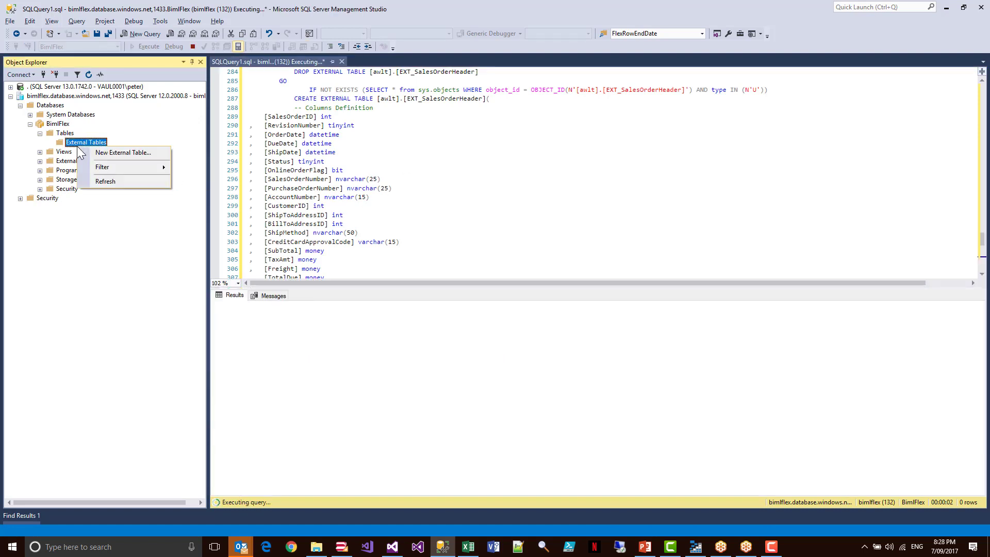
left_click(106, 182)
left_click(50, 142)
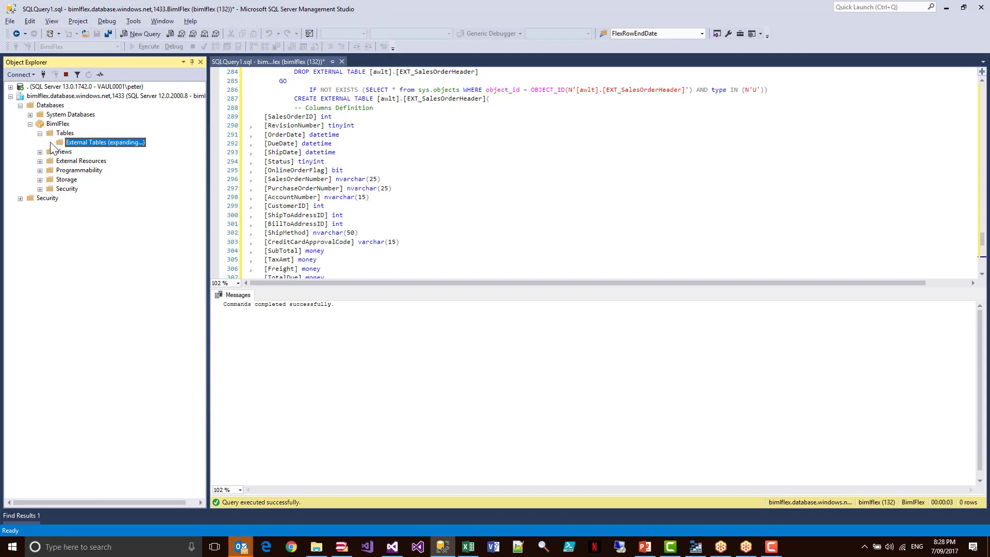
Query the top 1000 rows of the awlt.EXT_Address external table and dismiss the connection settings error
right_click(95, 149)
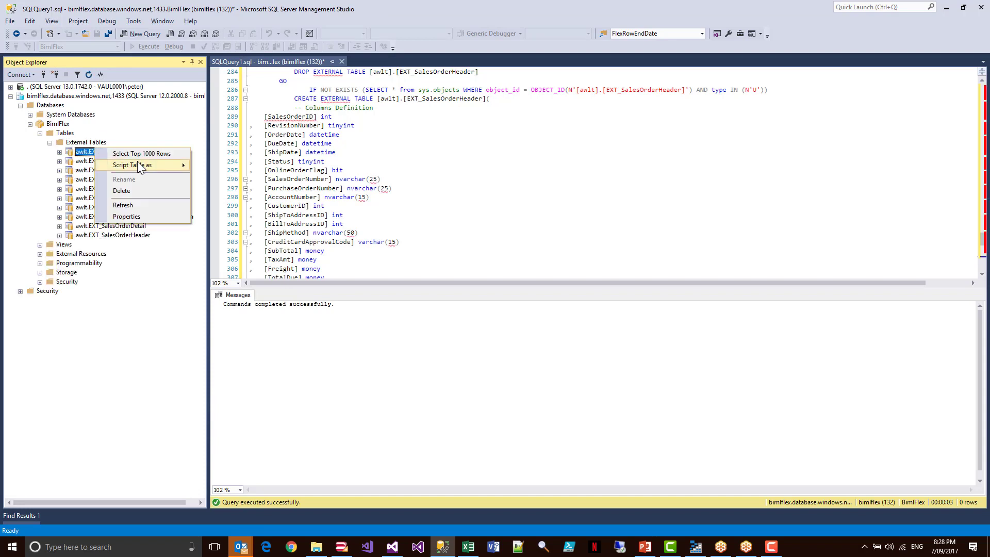
left_click(141, 154)
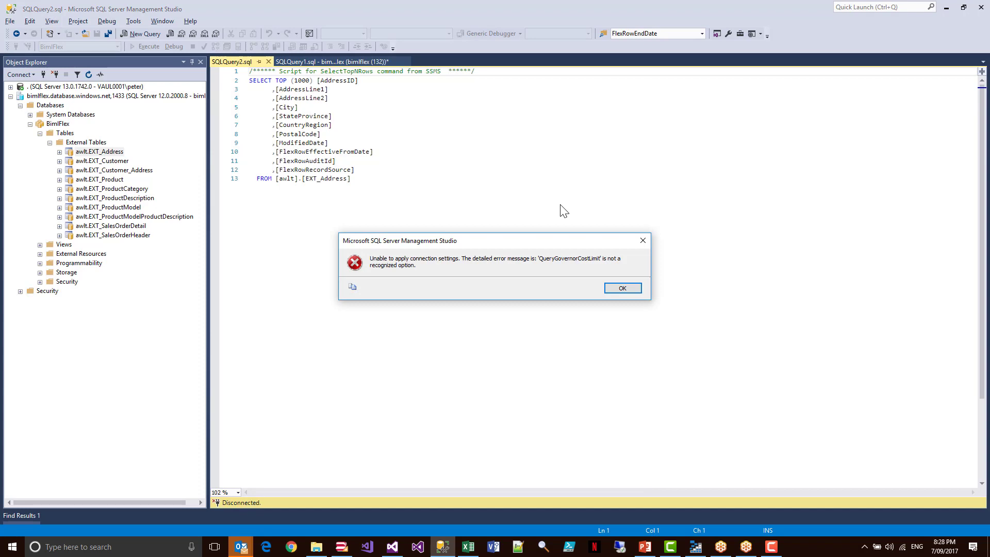
left_click(630, 288)
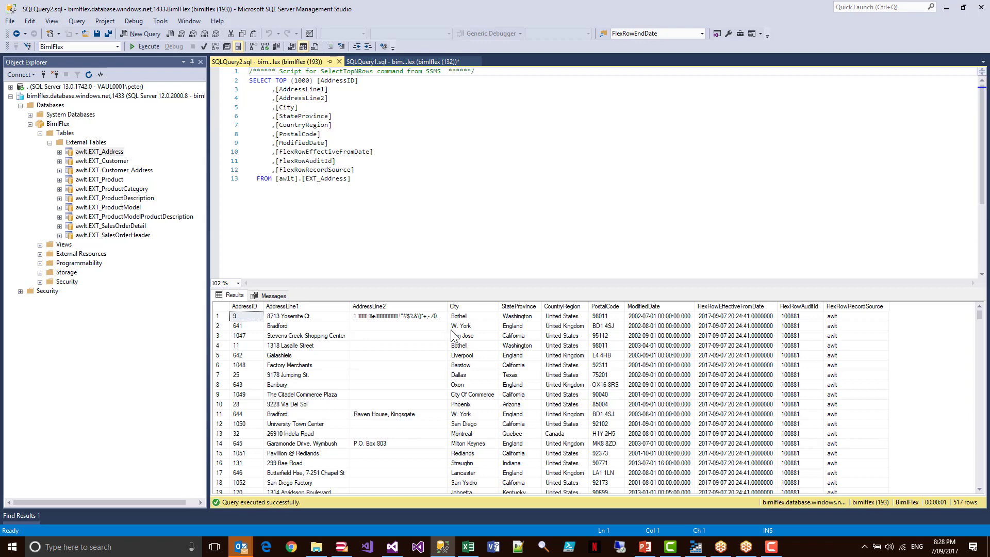
Widen the AddressLine2 result column and examine the EXT_Address rows across to the FlexRow effective date, audit and record source columns
left_click_drag(447, 306, 483, 306)
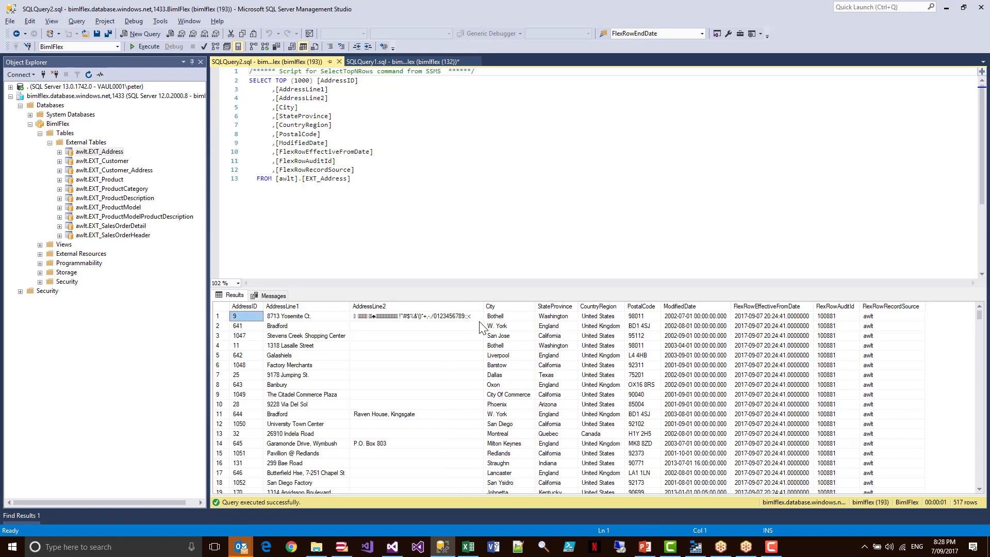
left_click(394, 316)
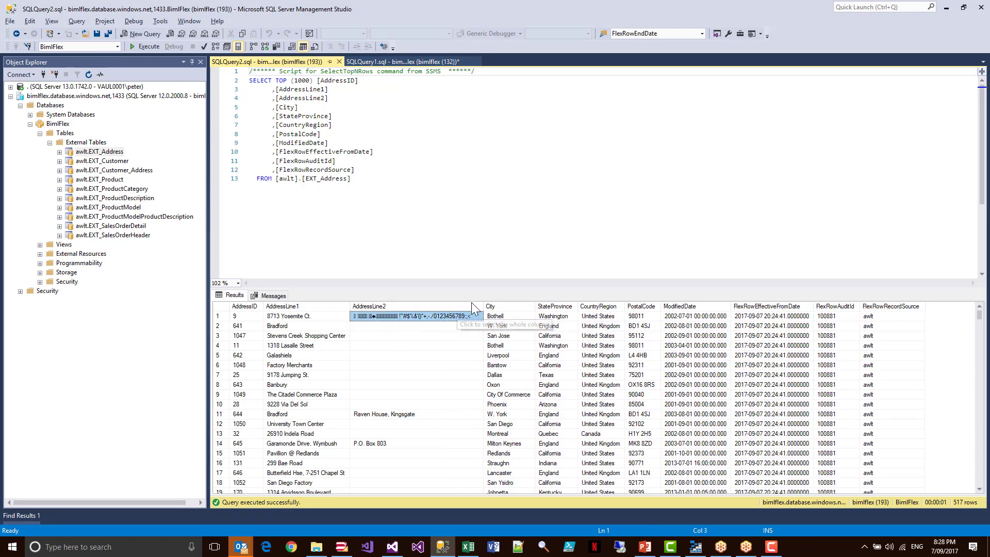
left_click_drag(483, 308, 569, 310)
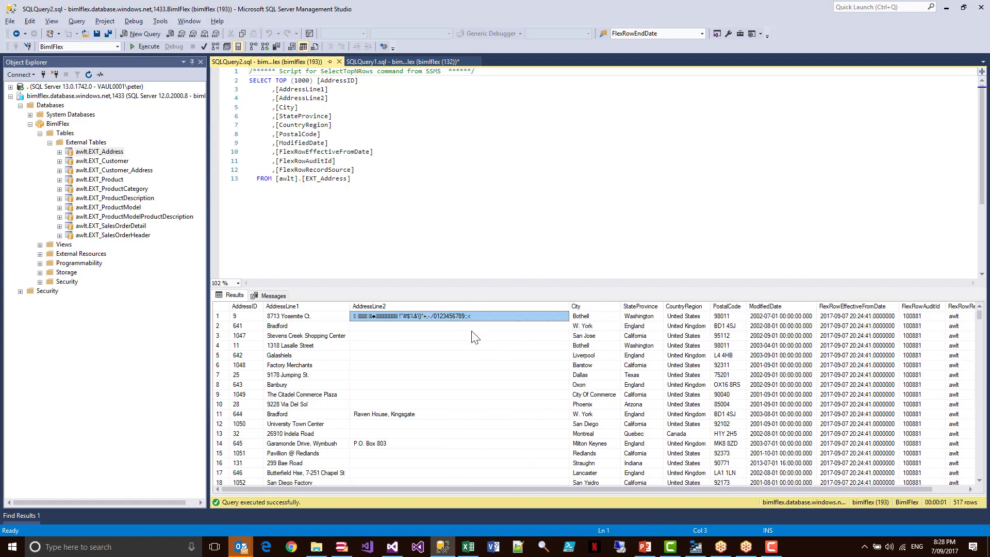
left_click(432, 413)
scroll(427, 367, "down", 8)
scroll(431, 373, "down", 20)
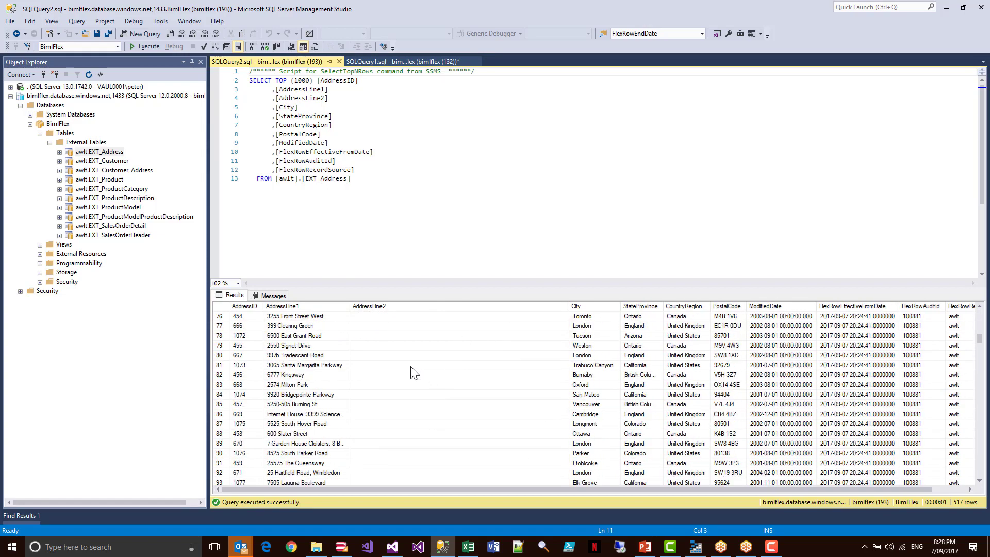
scroll(348, 385, "up", 20)
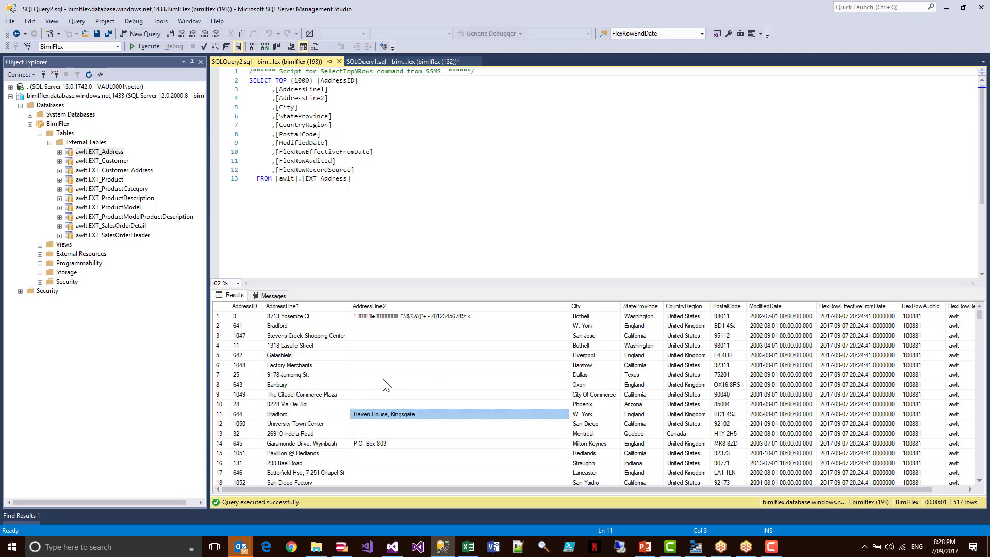
left_click(418, 316)
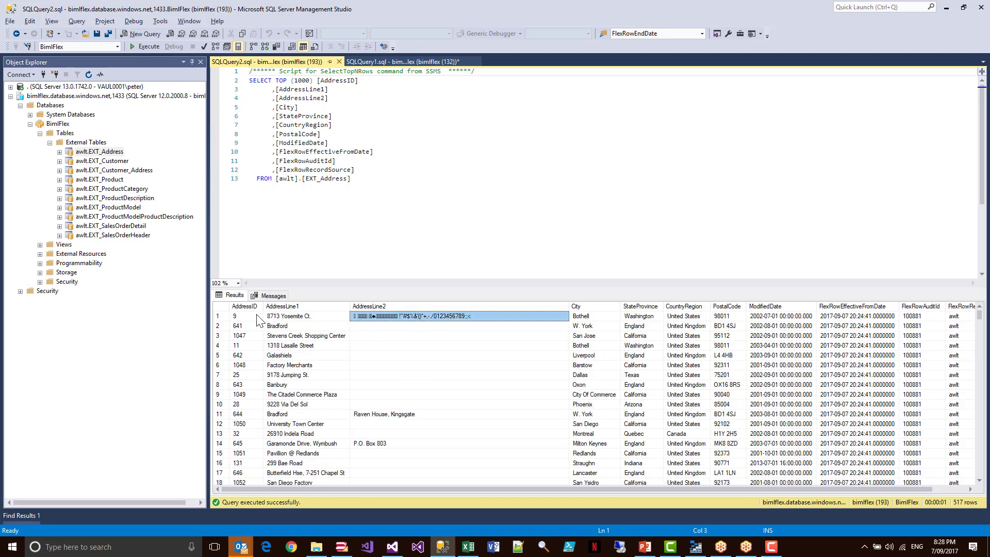
left_click_drag(590, 489, 725, 493)
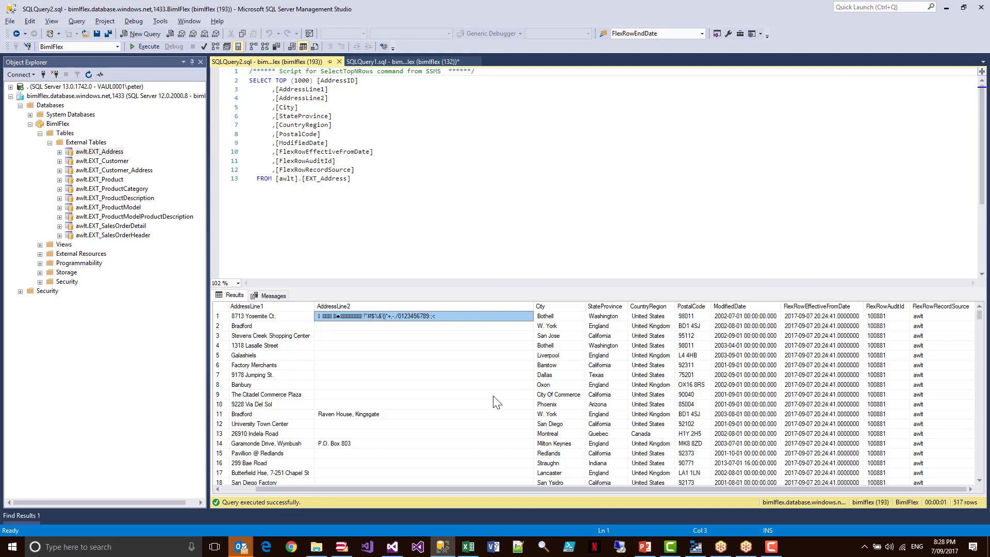
left_click(443, 227)
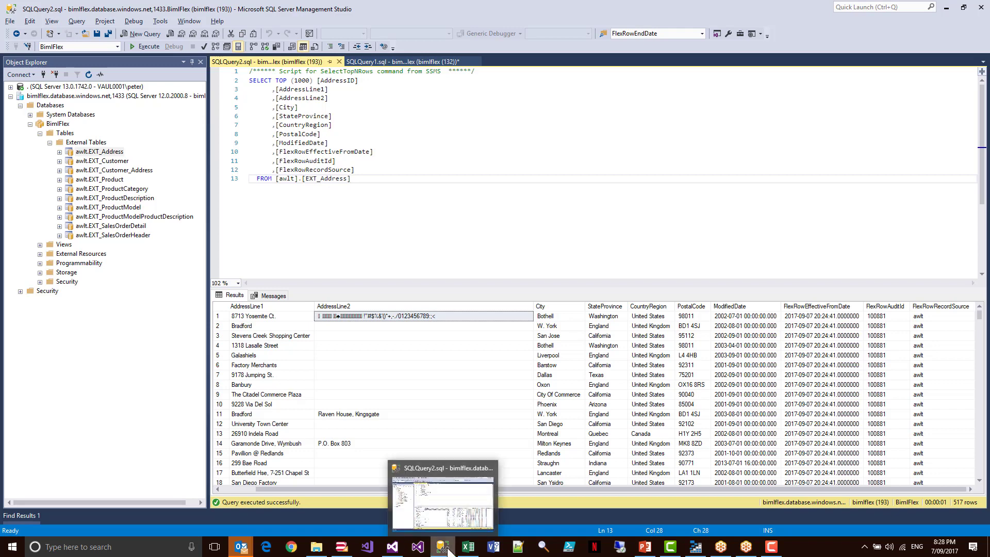
Switch to the BimlFlex_Demo_DM.xlsx workbook in Excel and review the stage Customer and Product objects with their ObjectType and IsNotPersistent settings
left_click(431, 494)
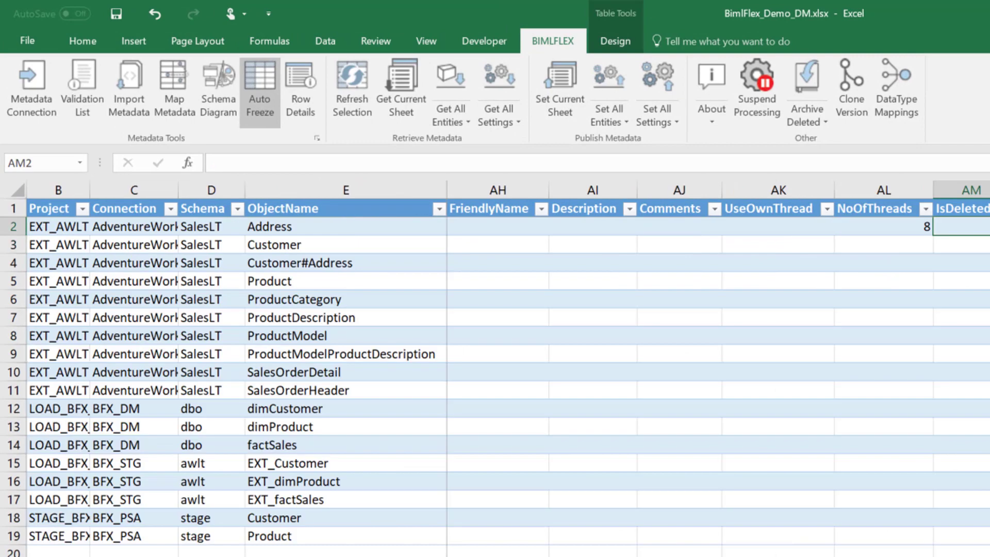
scroll(718, 371, "left", 10)
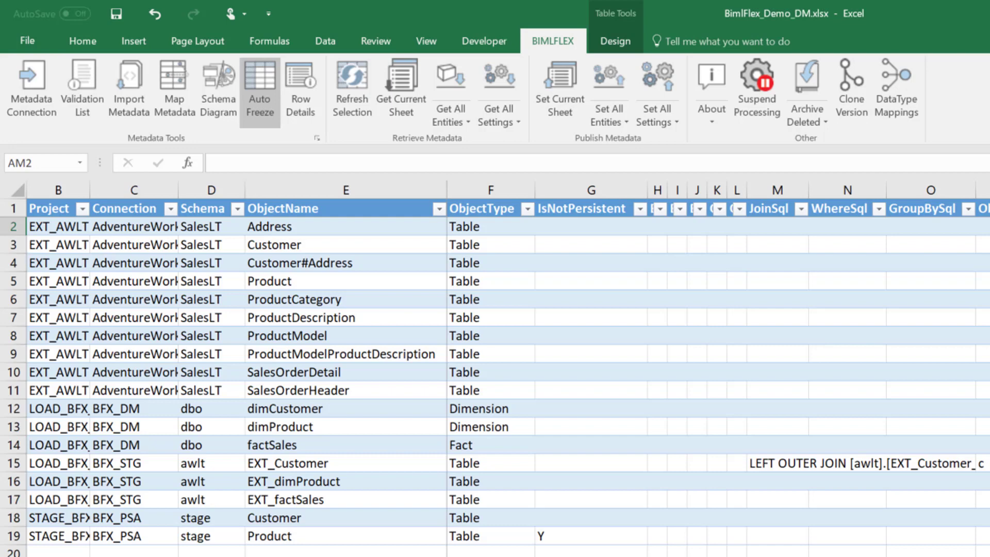
left_click(312, 300)
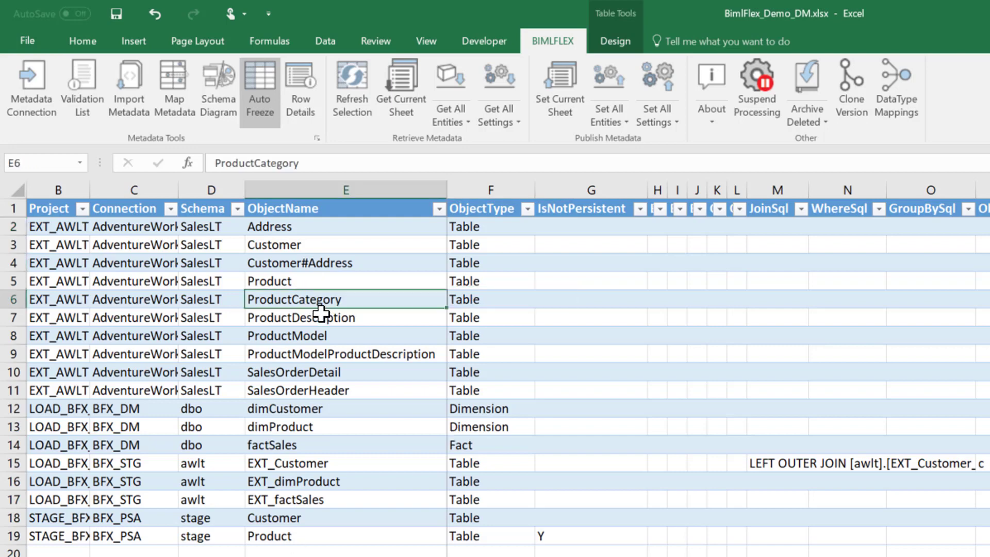
left_click(303, 532)
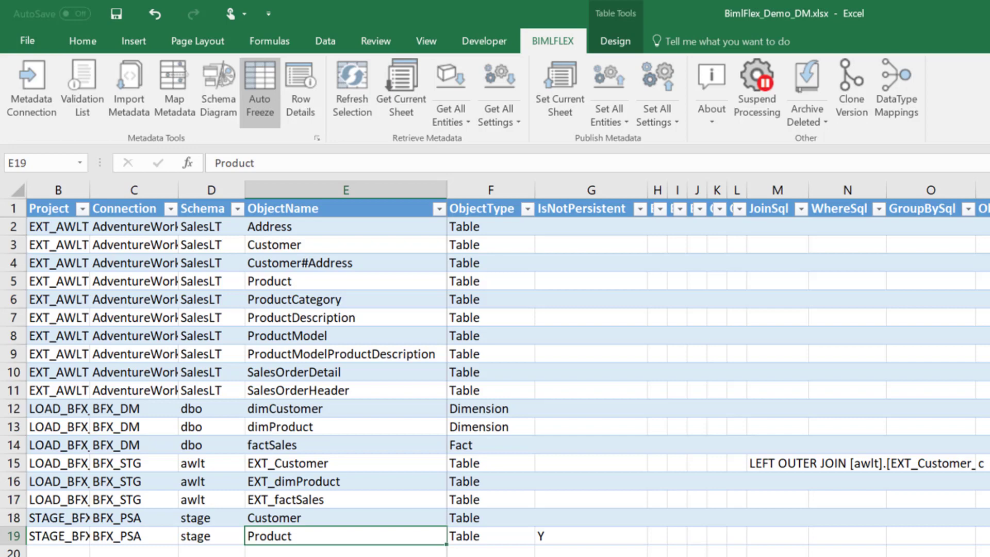
left_click(294, 513)
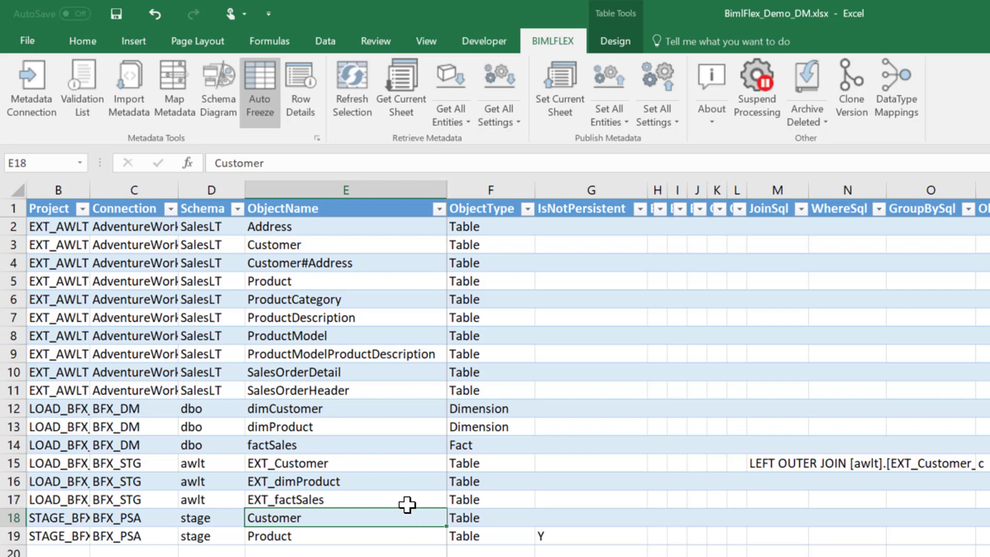
left_click(510, 518)
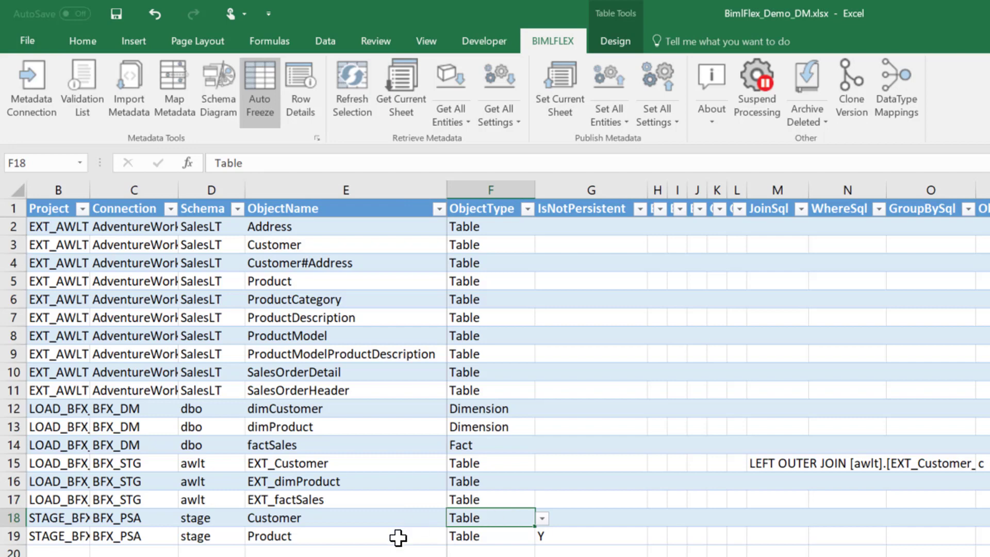
left_click(382, 535)
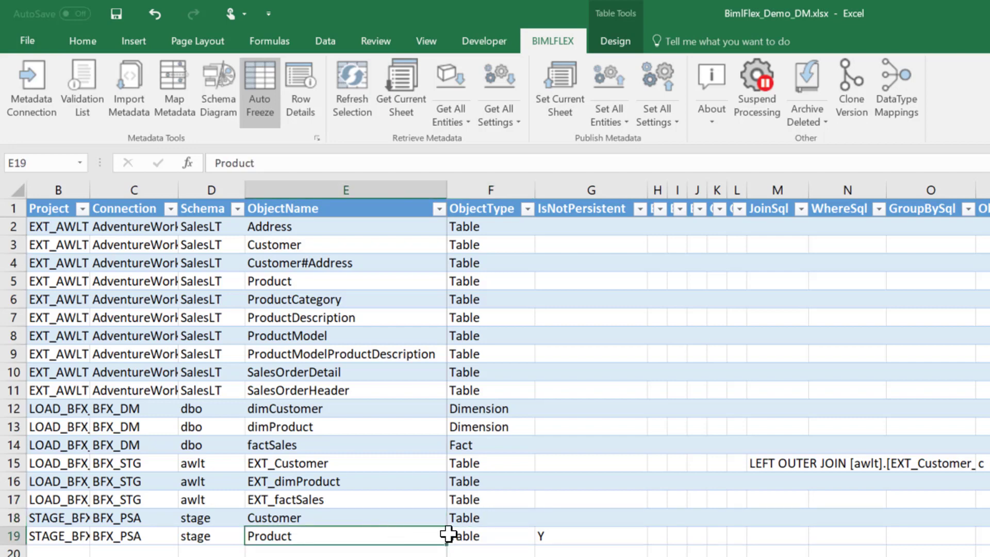
left_click(550, 538)
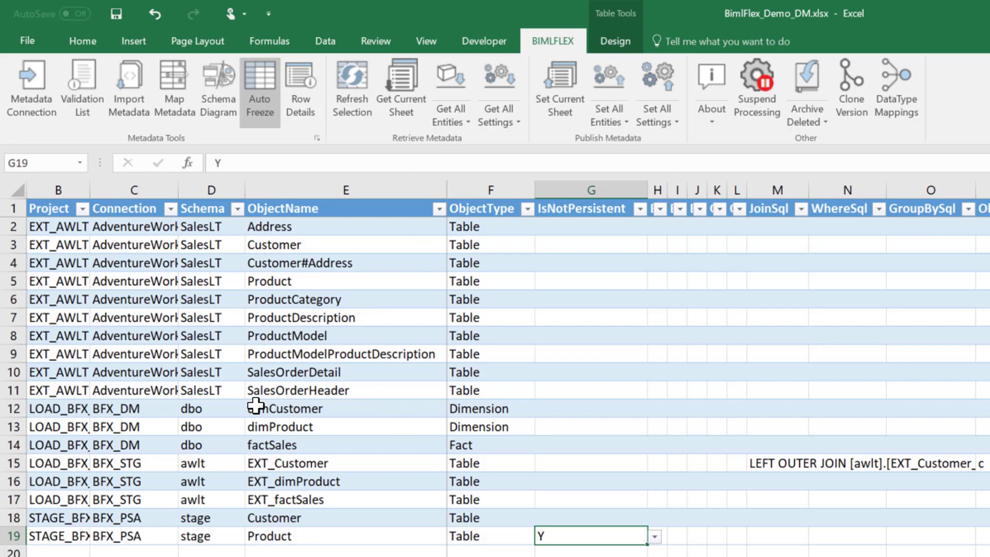
Review the factSales object and the JoinSql and alias metadata of the awlt EXT_Customer object
left_click(355, 441)
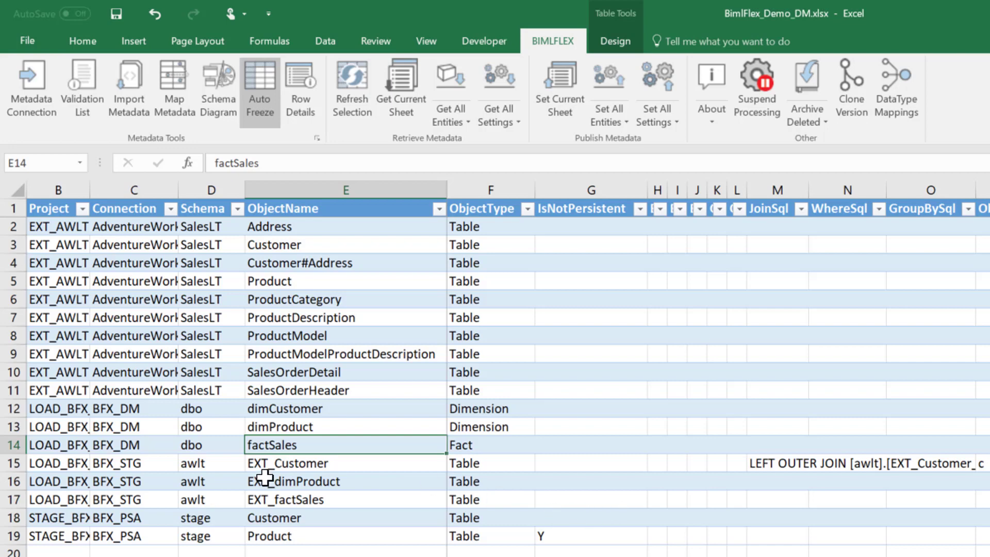
left_click(761, 463)
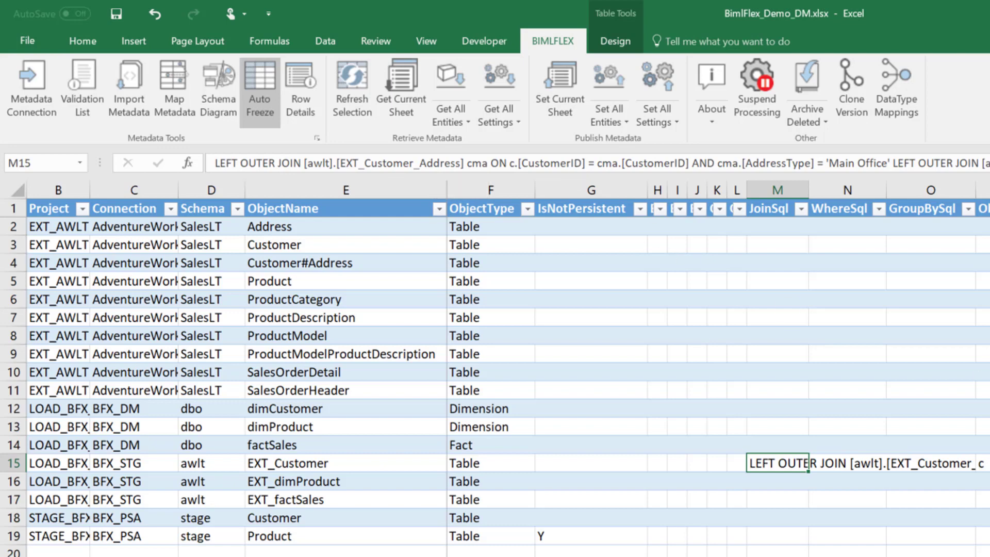
left_click(982, 466)
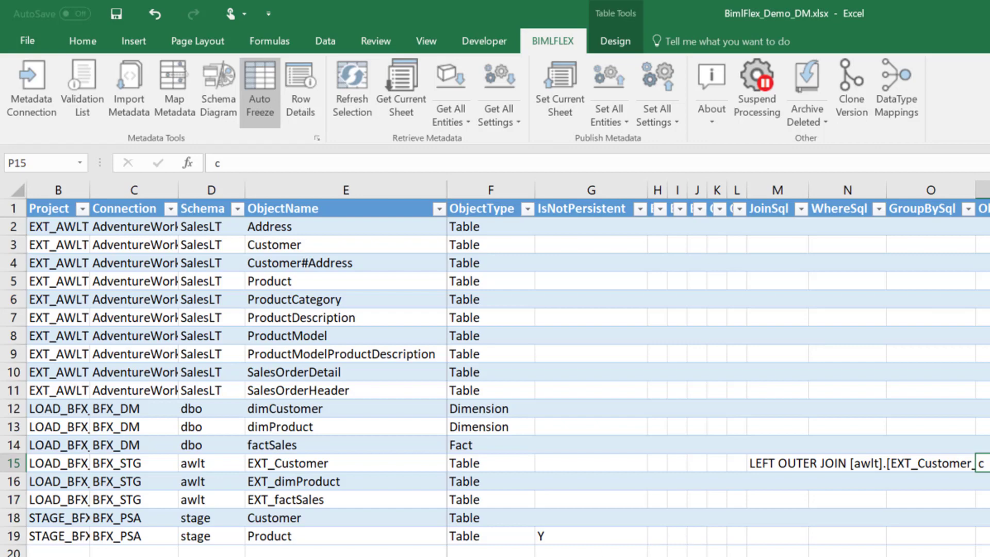
Go to the Columns sheet and examine the IsPrimaryKey and IsIdentity flags of the dimCustomer CustomerKey column
key("ctrl+Page_Down")
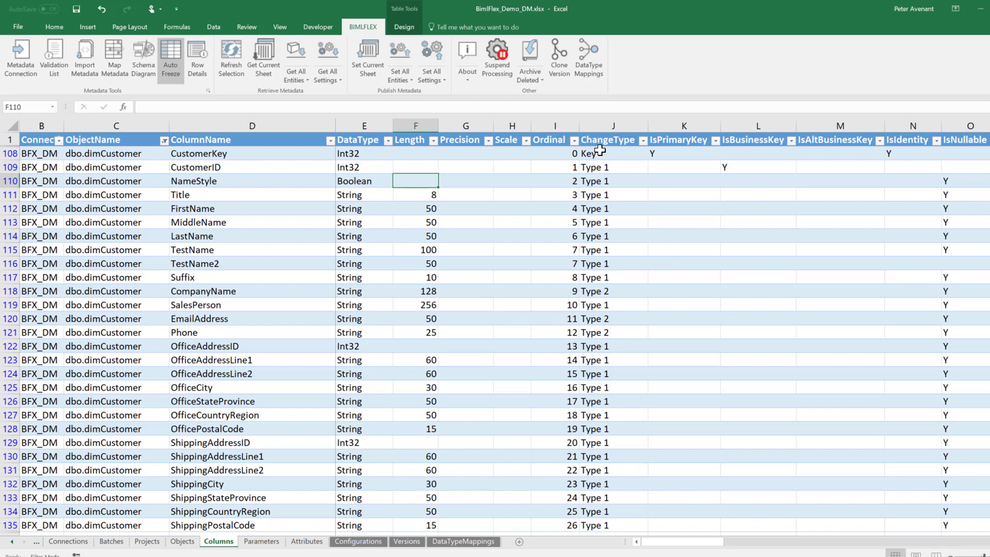
left_click(671, 153)
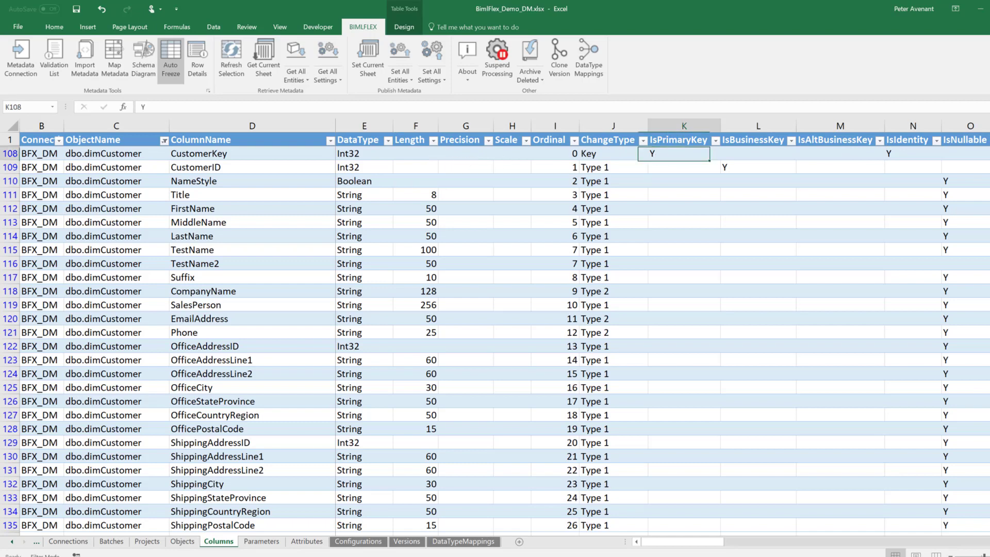
left_click(911, 157)
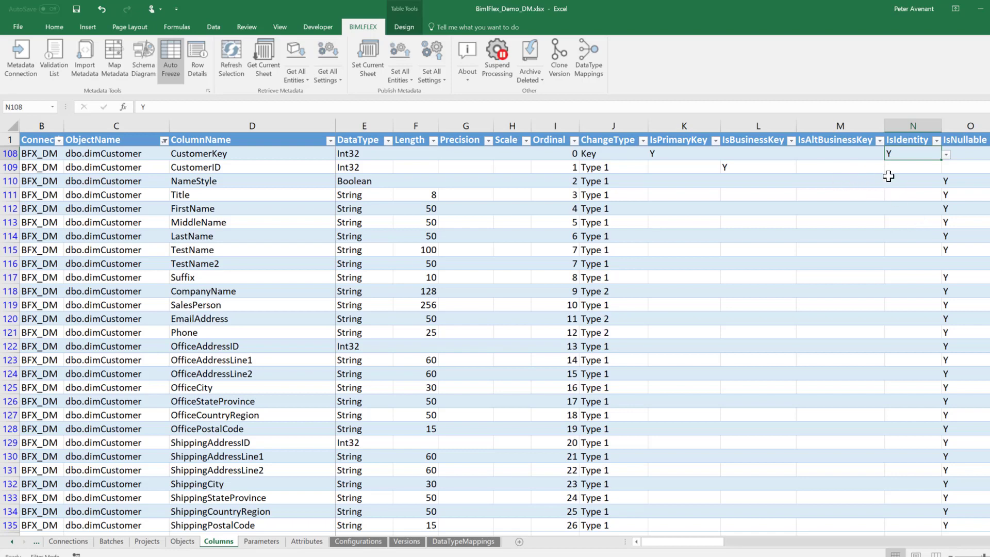
left_click_drag(672, 154, 890, 153)
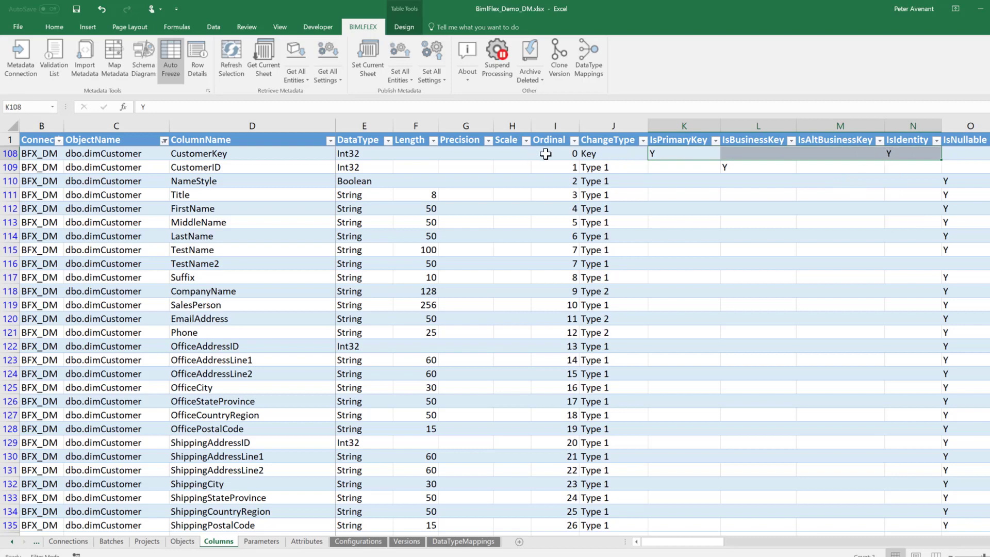
Examine the ChangeType values of the dimCustomer columns from CustomerID to CompanyName
left_click(595, 168)
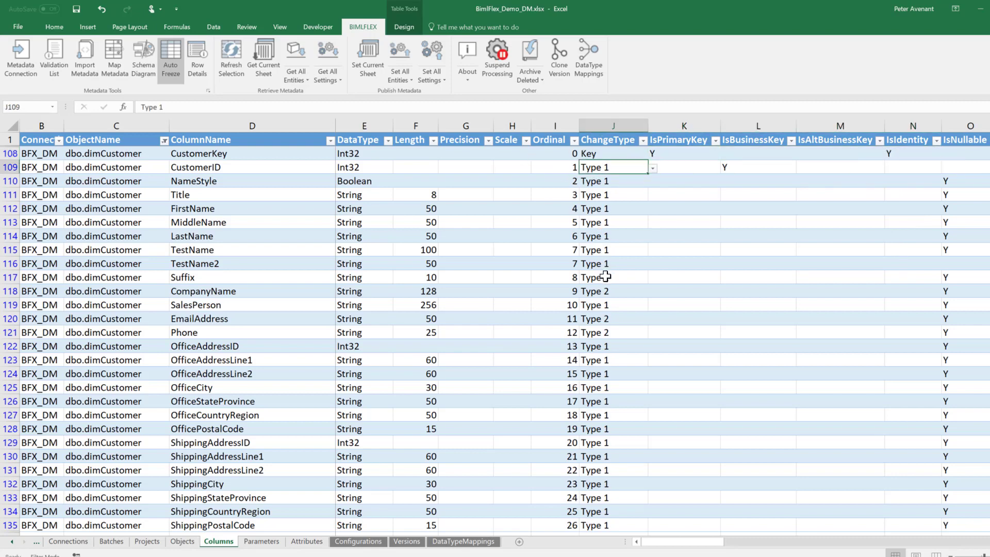
left_click_drag(605, 277, 607, 167)
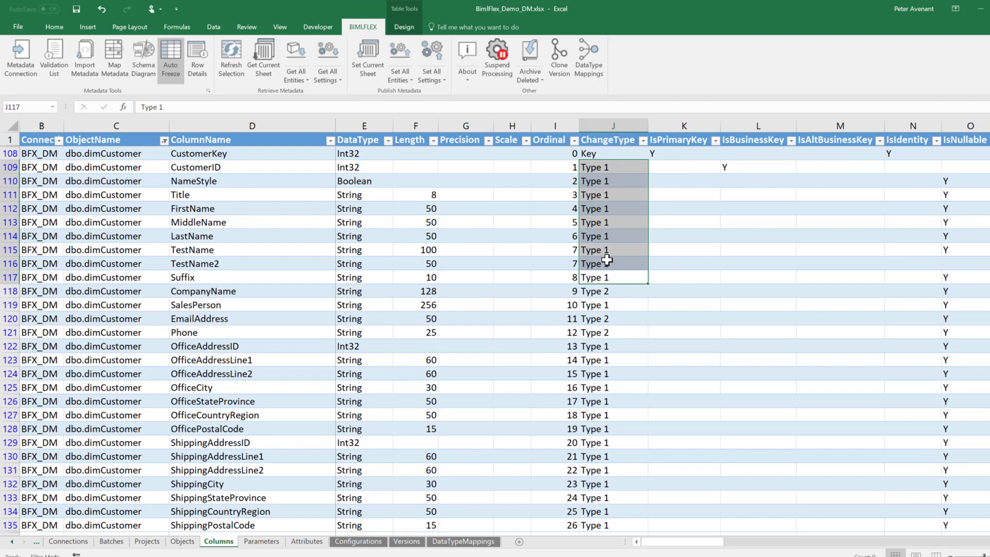
left_click(604, 292)
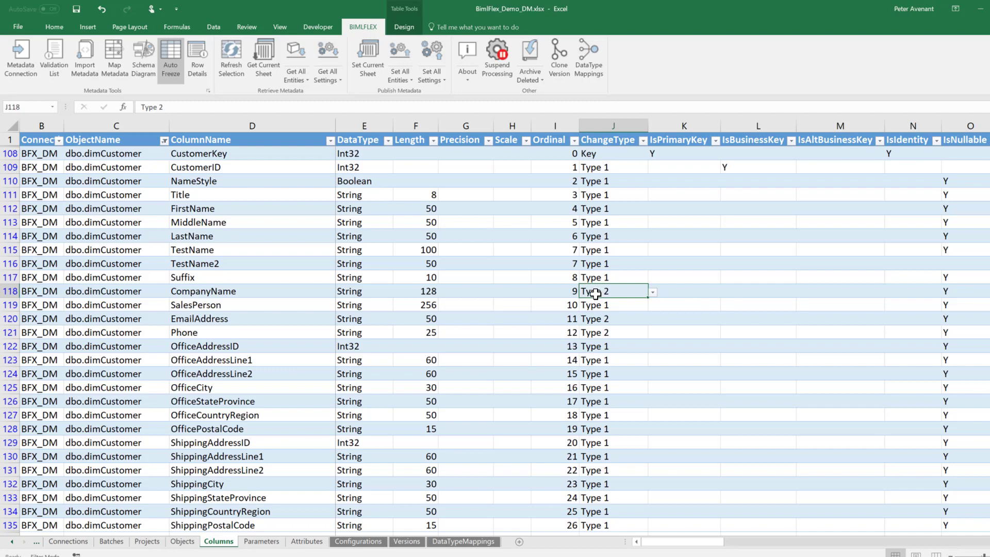
Set the ChangeType of the dimCustomer NameStyle column to Hash Distribution
left_click(610, 185)
left_click(654, 181)
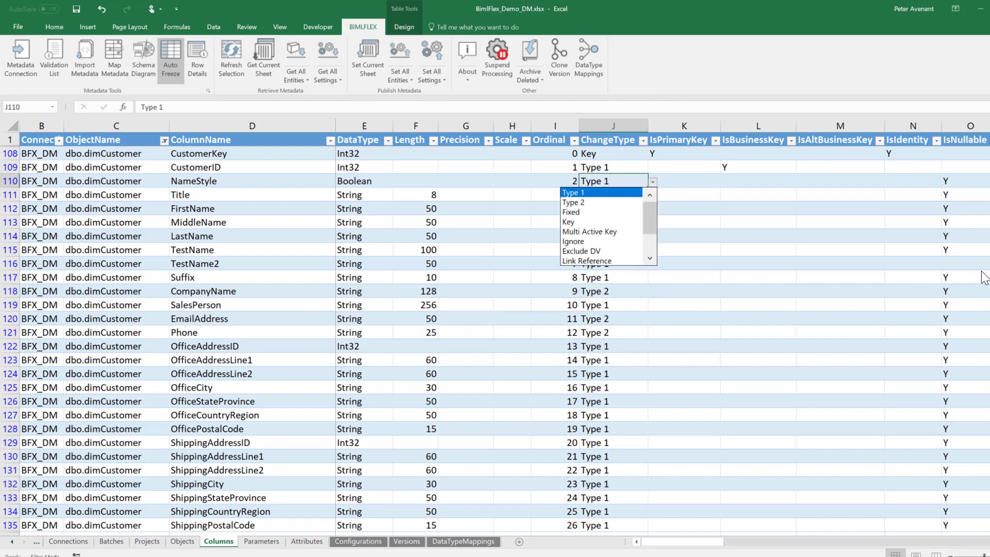
scroll(619, 242, "down", 2)
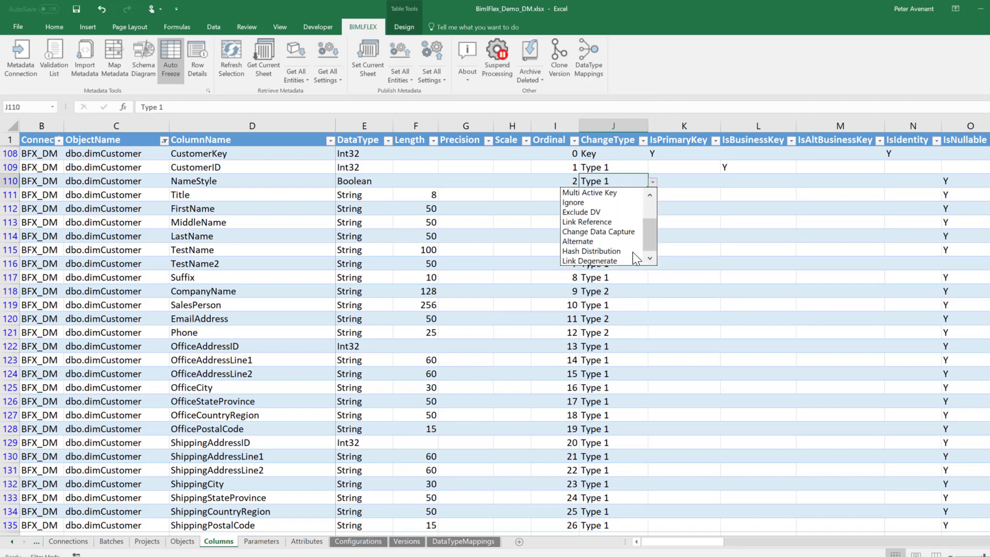
left_click(624, 252)
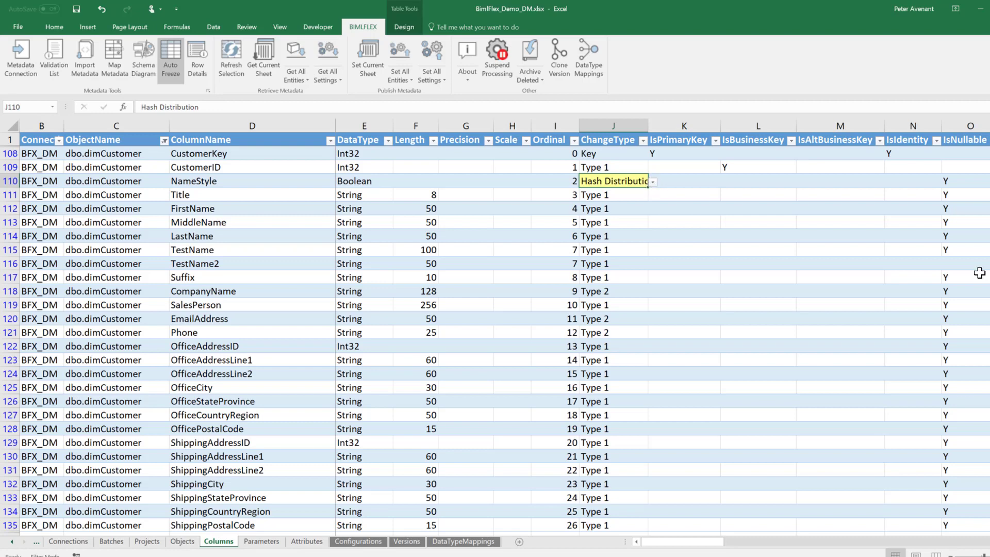
Set the ChangeType of the dimCustomer NameStyle column to Type 1
left_click(653, 181)
left_click(625, 181)
left_click(652, 182)
scroll(637, 217, "up", 2)
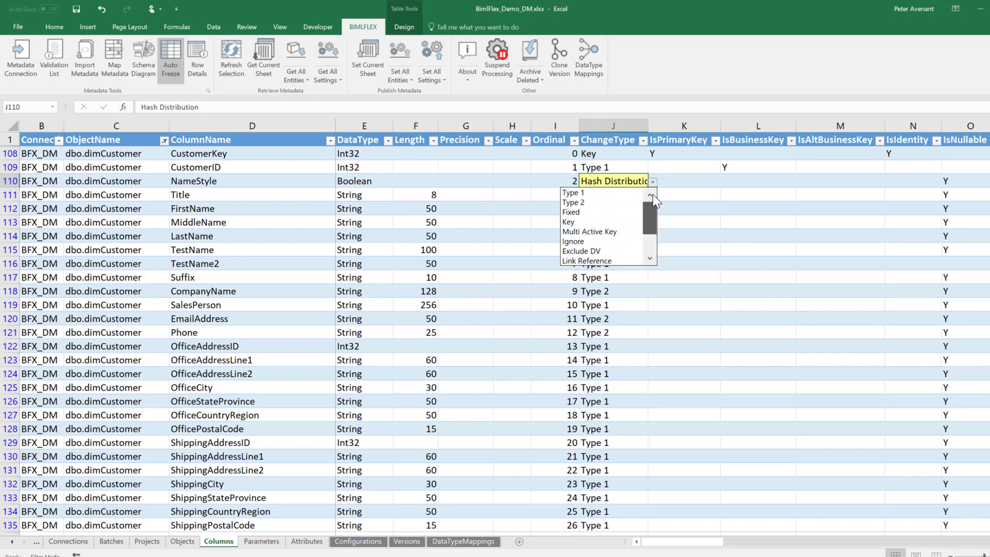
left_click(630, 193)
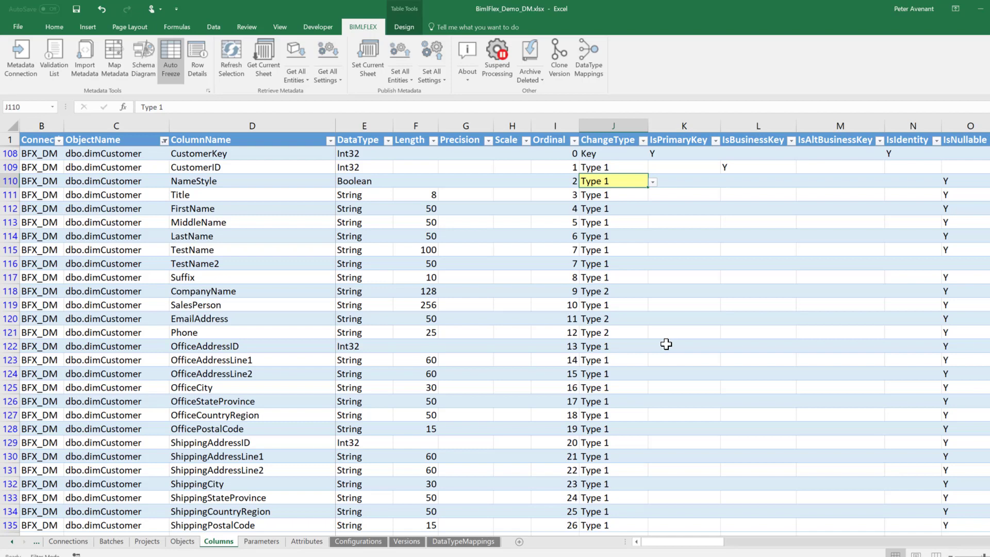
Go to the Attributes sheet and examine the AttributeKey entry for the BFX_DM dbo.dimProduct object
left_click(307, 542)
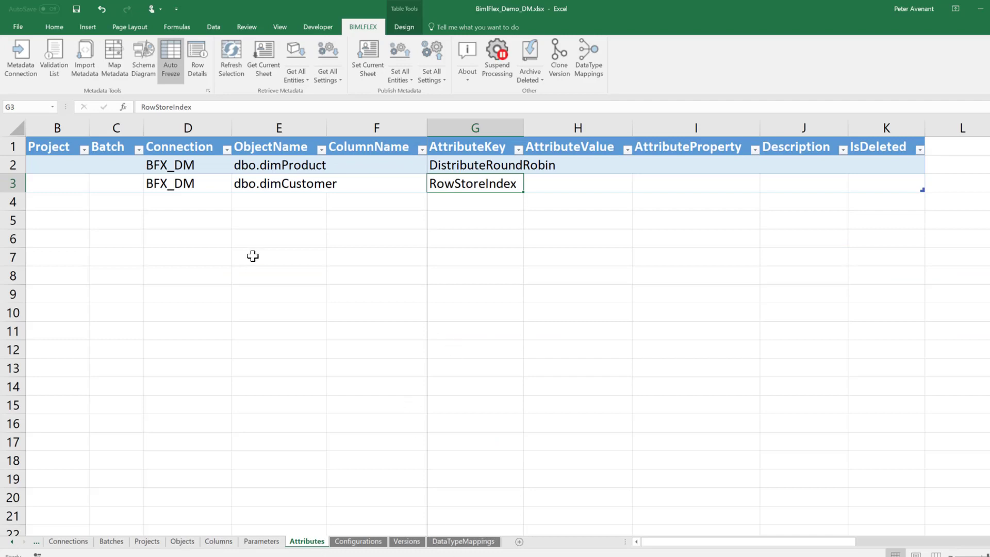
left_click_drag(199, 169, 274, 167)
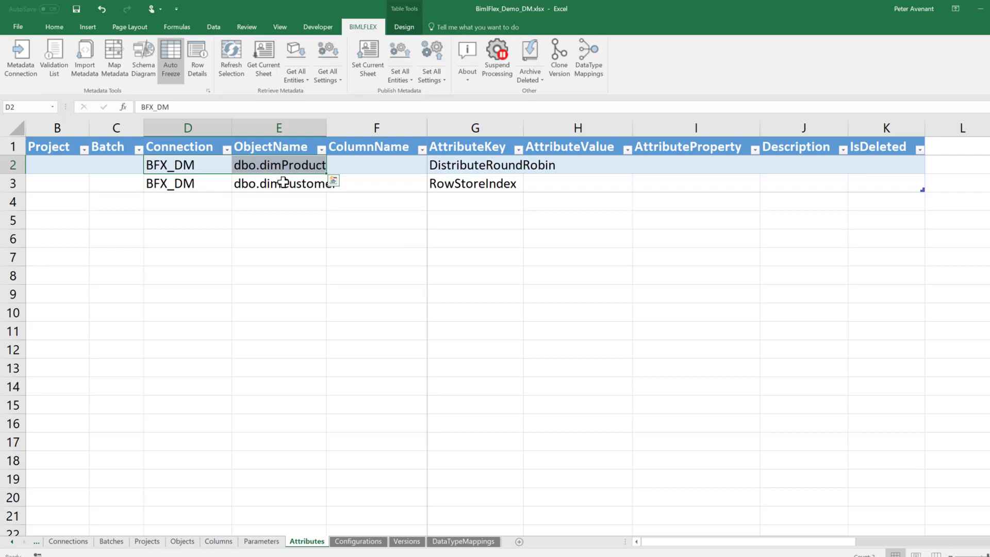
left_click(447, 166)
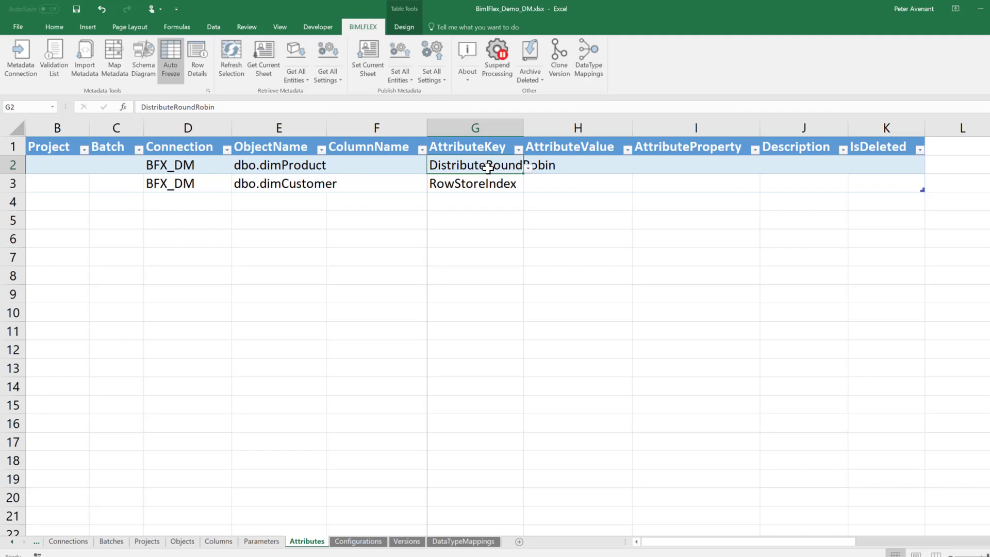
Try RowStoreIndex as the AttributeKey of dbo.dimProduct and restore it to DistributeRoundRobin
left_click(526, 168)
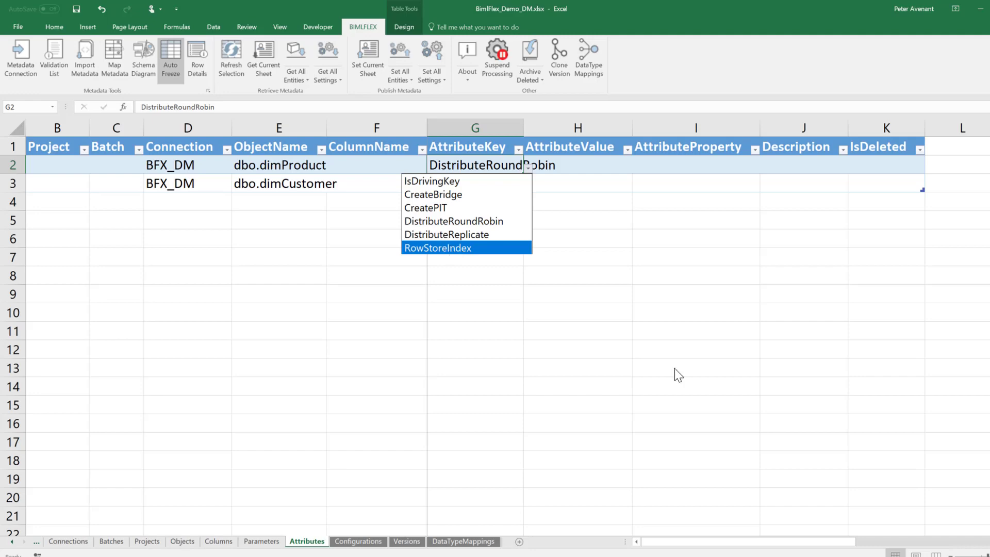
left_click(450, 248)
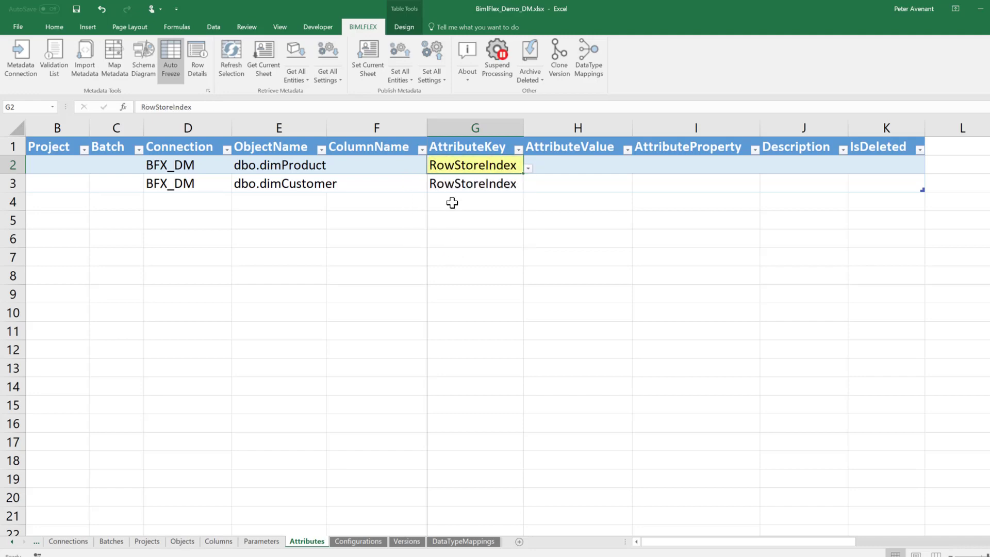
left_click(528, 168)
left_click(464, 221)
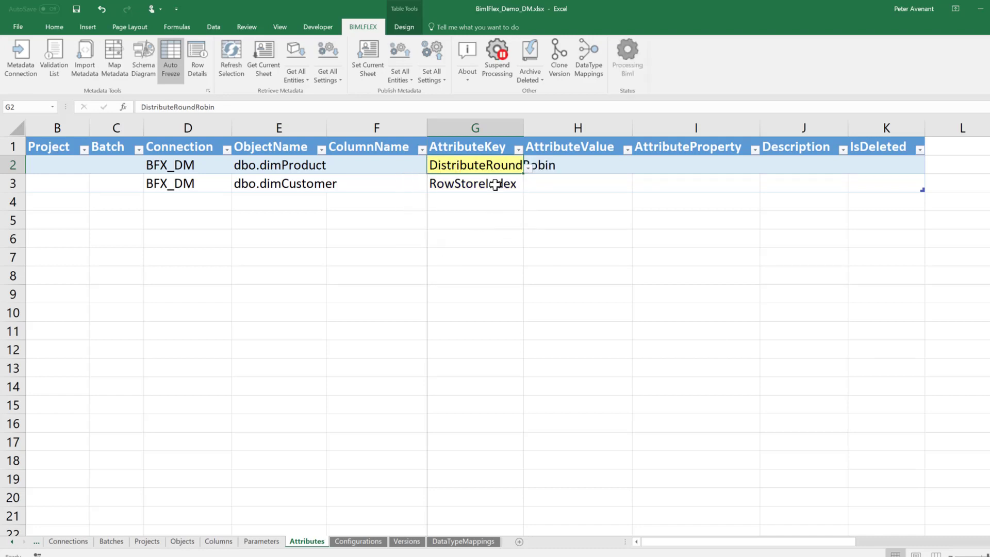
left_click(513, 187)
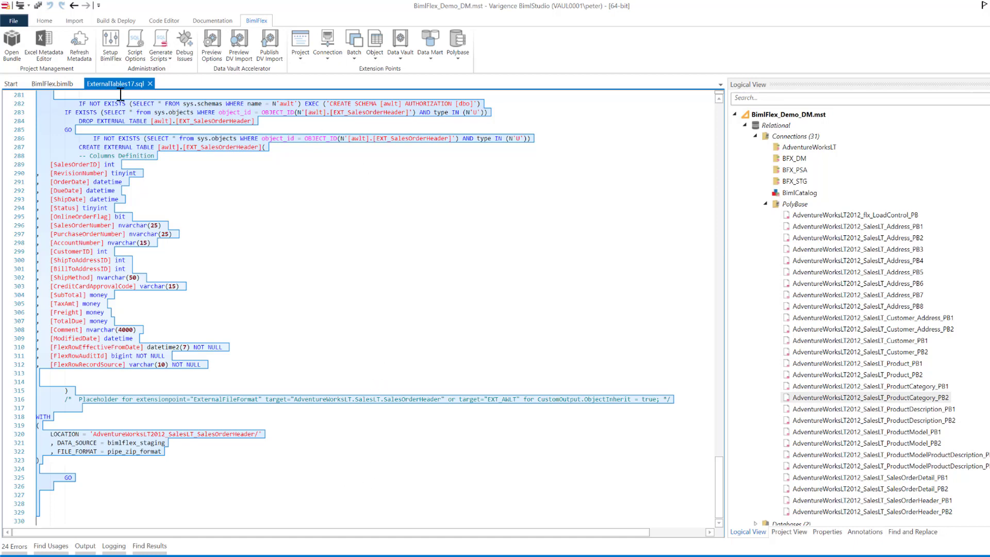
Switch to BimlStudio, generate the Azure SQLDW table script and copy the whole script
left_click(160, 54)
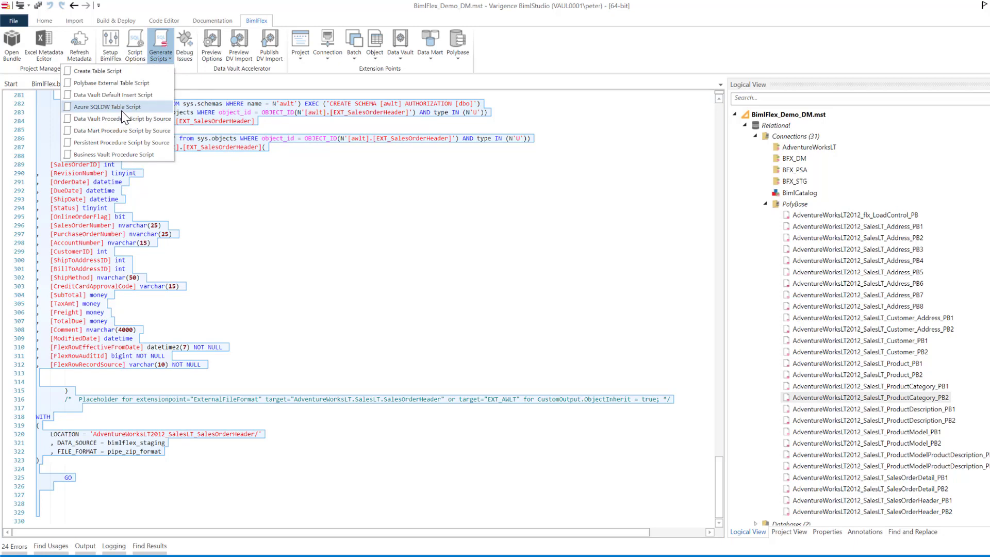
left_click(182, 166)
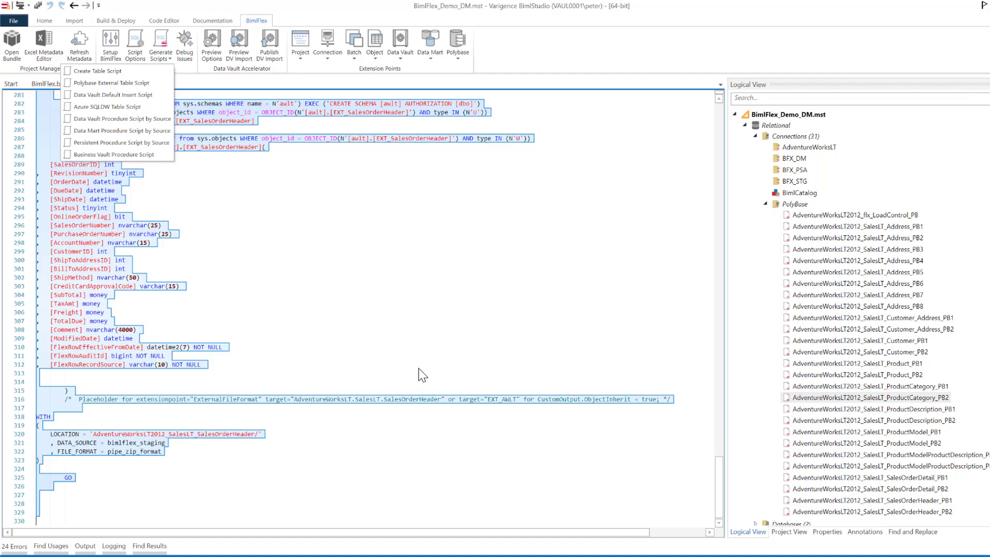
left_click(401, 356)
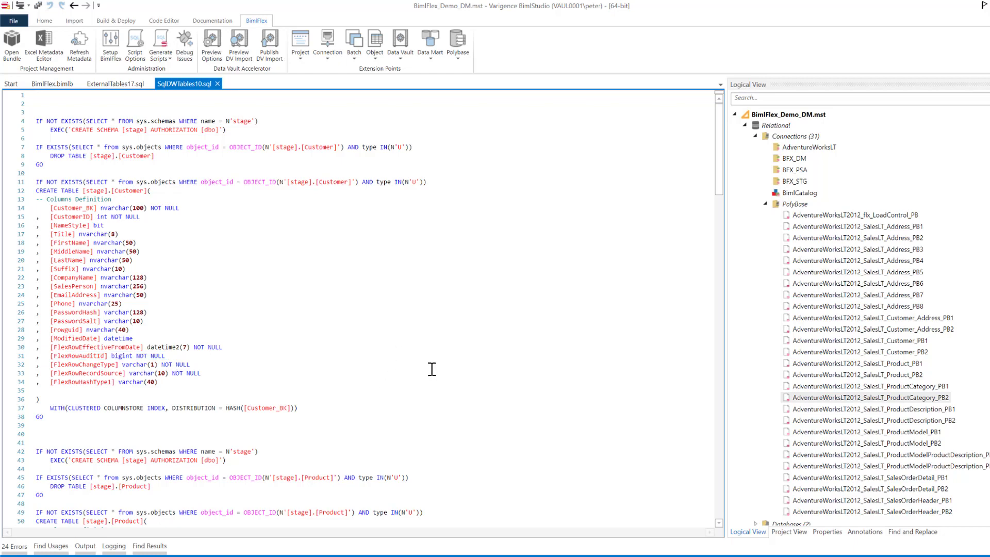
key("ctrl+a")
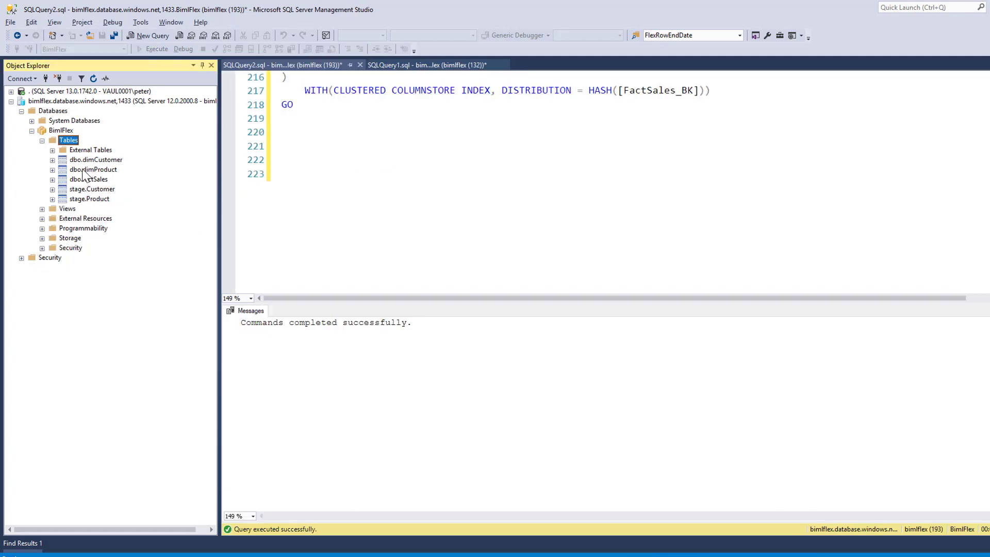
Check the dimCustomer, dimProduct, factSales, stage.Customer and stage.Product tables of the BimlFlex database in SQL Server Management Studio
left_click(83, 162)
left_click(85, 170)
left_click(84, 181)
left_click(84, 190)
left_click(85, 200)
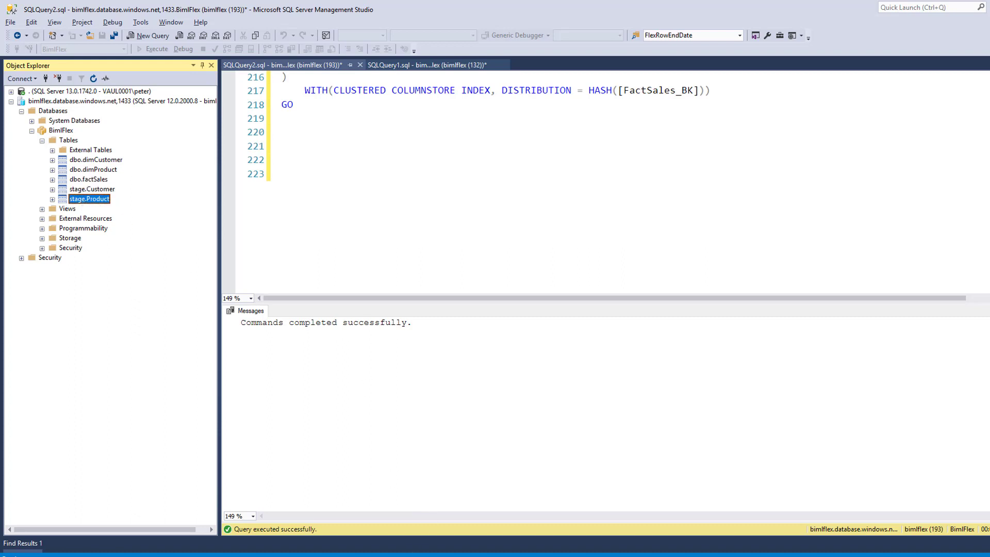
Return to BimlStudio, generate the persistent procedure script by source and copy the whole script
mouse_move(359, 555)
key("alt+Tab")
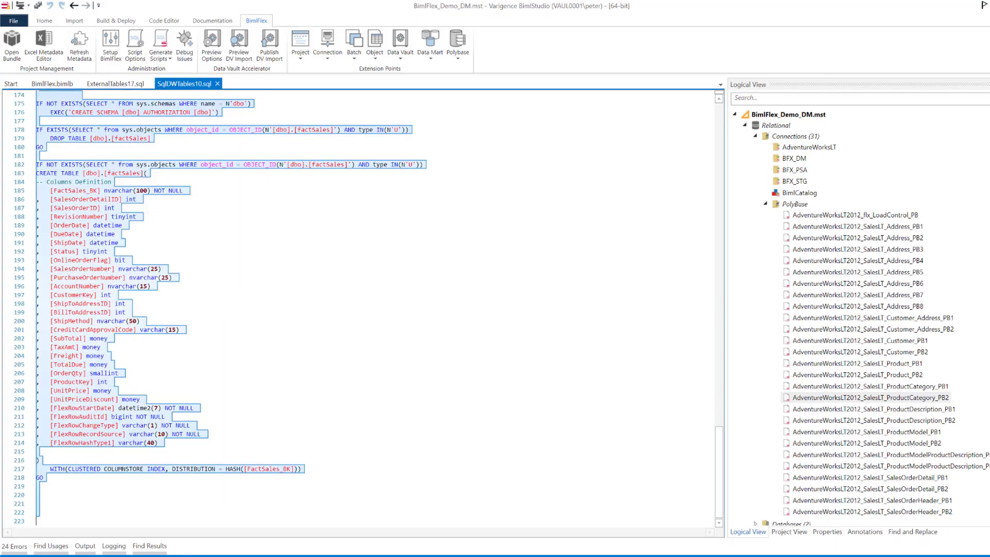
left_click(161, 54)
left_click(158, 55)
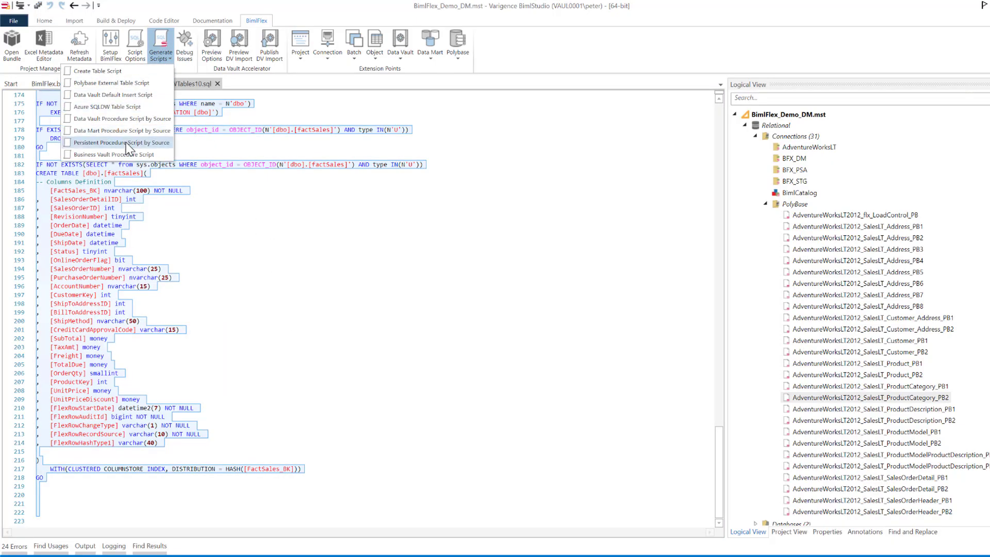
left_click(190, 225)
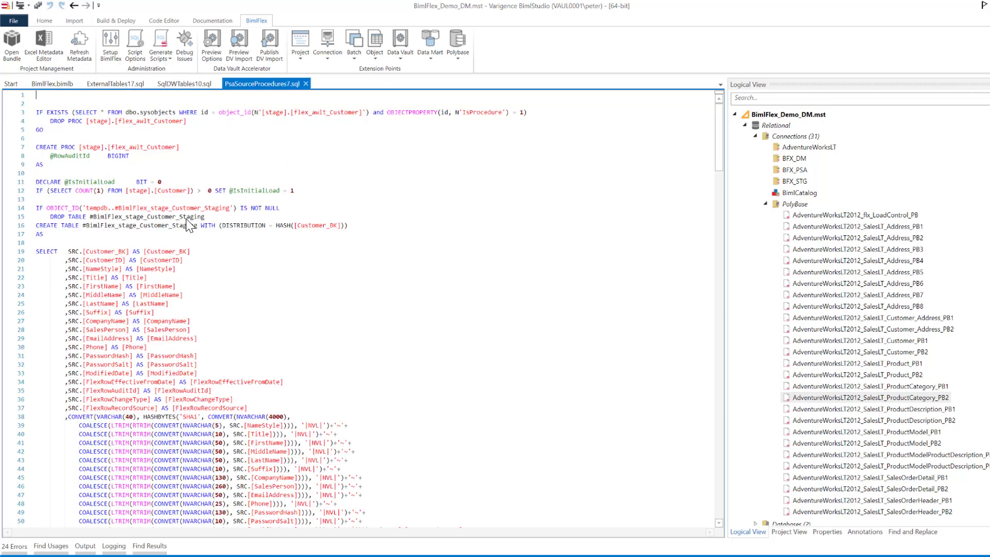
key("ctrl+a")
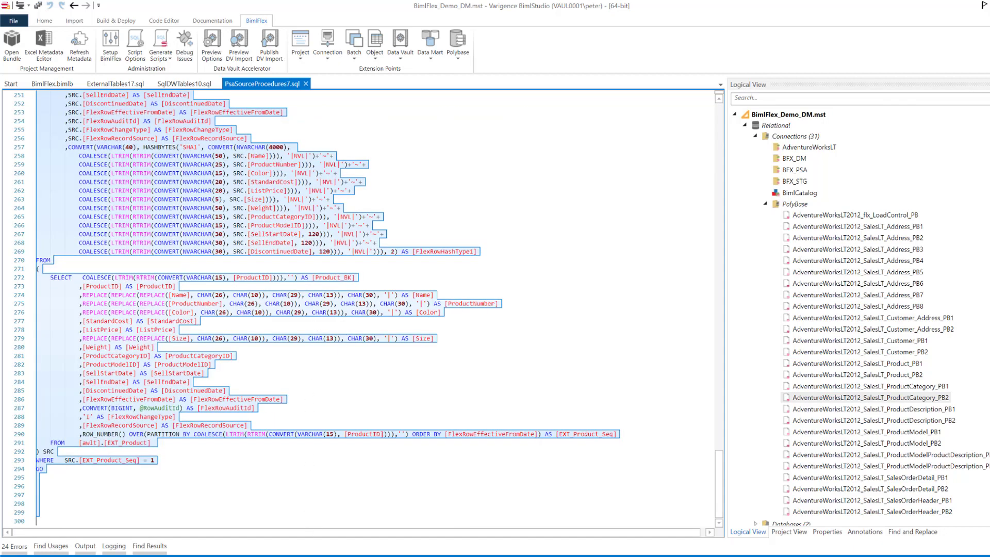
Replace the SQLQuery2 contents in SQL Server Management Studio with the generated procedure script and hide the query results
key("alt+Tab")
left_click(407, 250)
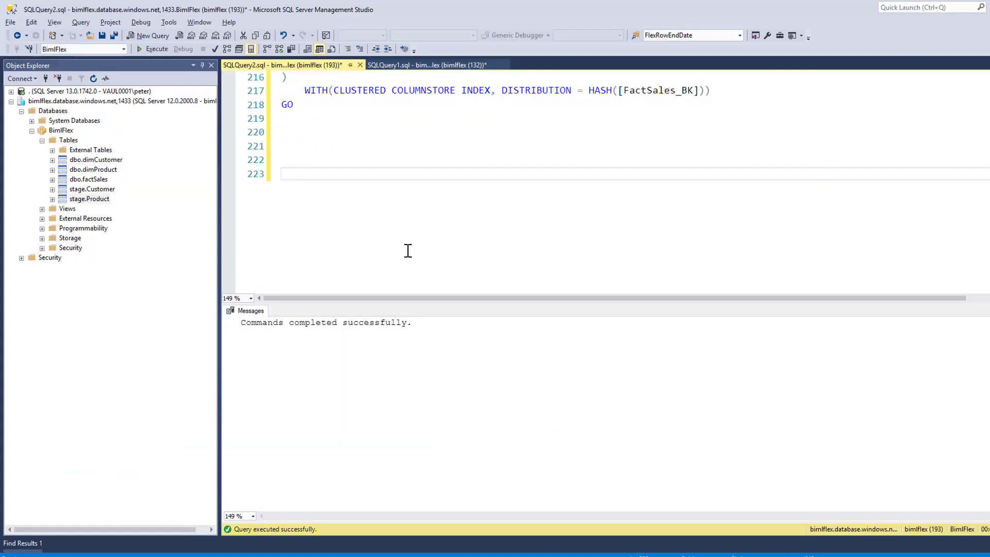
key("ctrl+a")
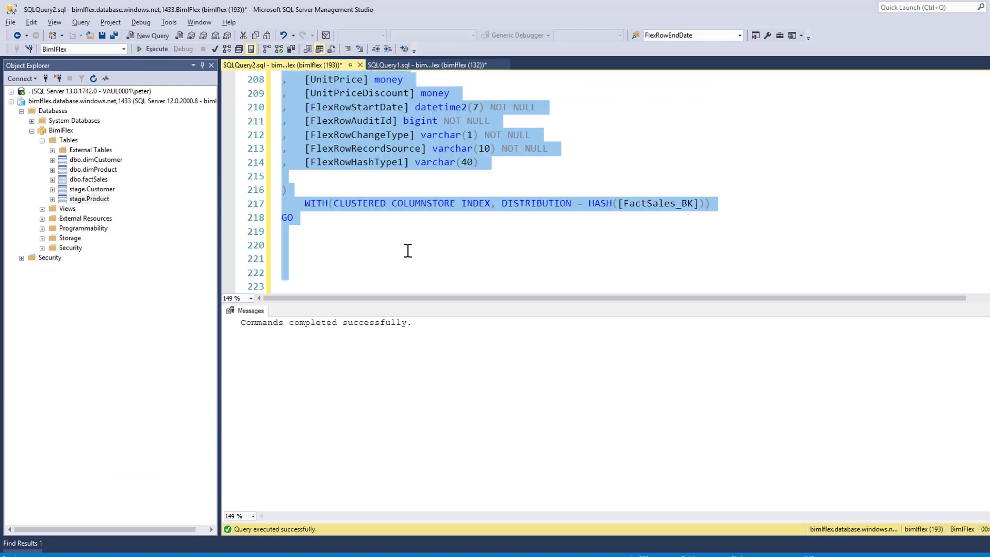
key("ctrl+v")
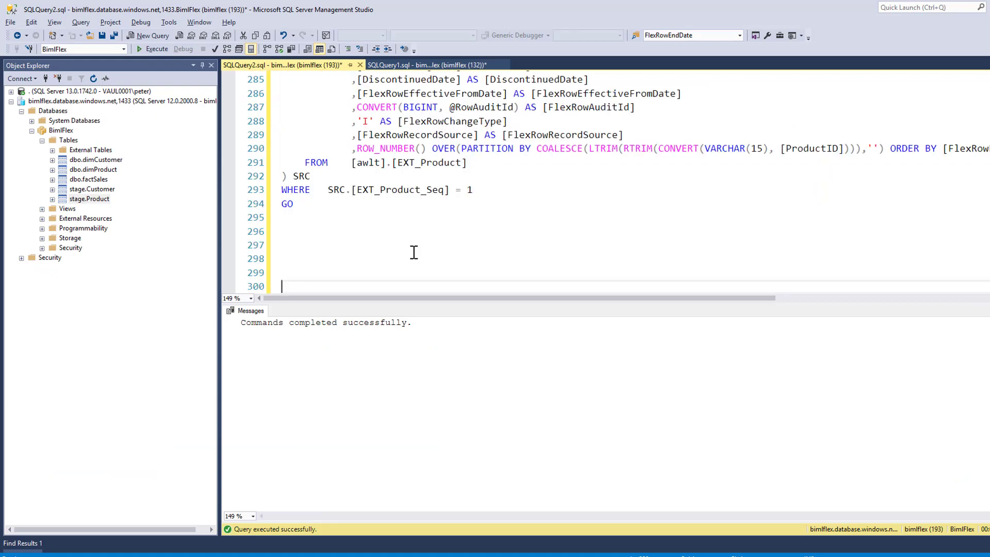
scroll(413, 252, "up", 20)
key("ctrl+r")
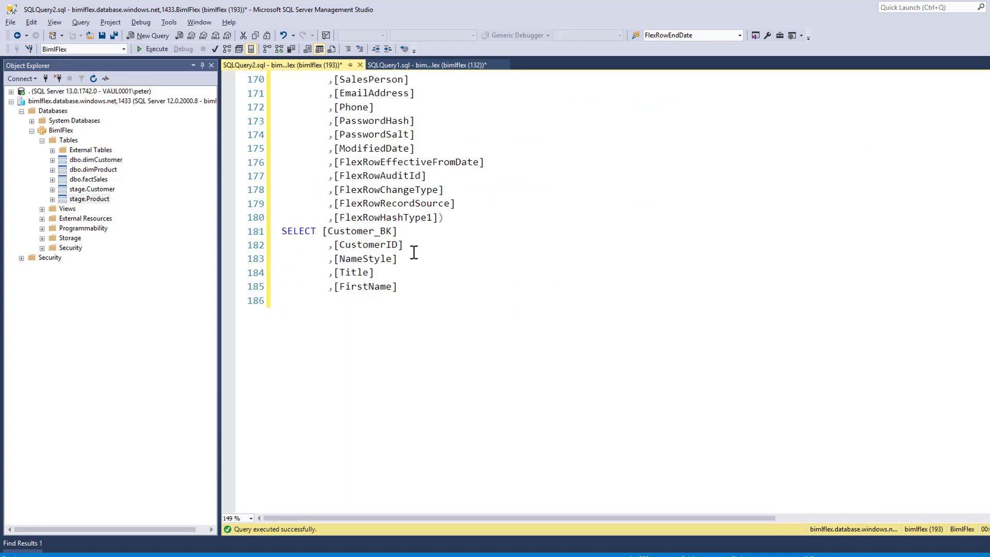
Examine the flex_awlt_Customer procedure, including the statements that drop and create its hash-distributed customer staging table
scroll(413, 252, "up", 20)
scroll(414, 253, "up", 12)
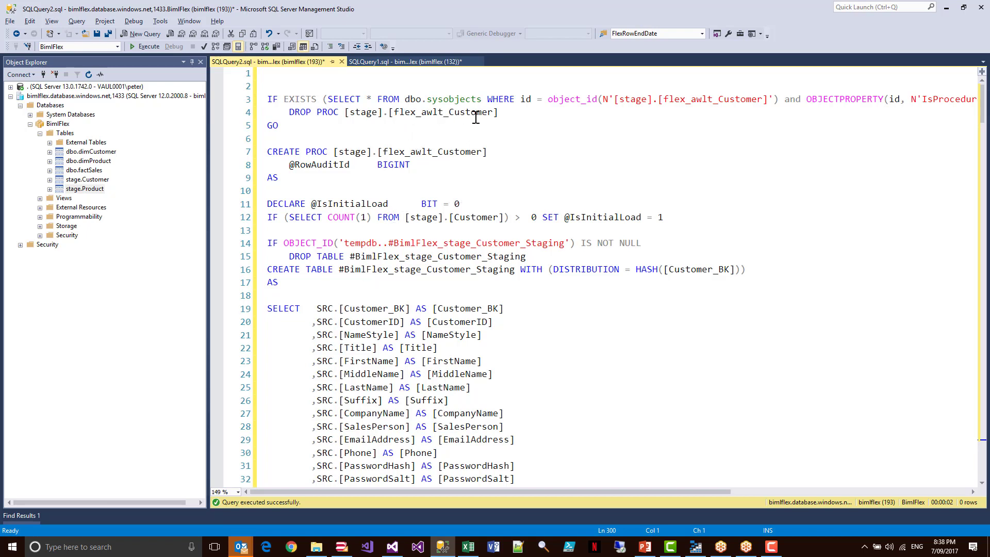
scroll(484, 187, "down", 20)
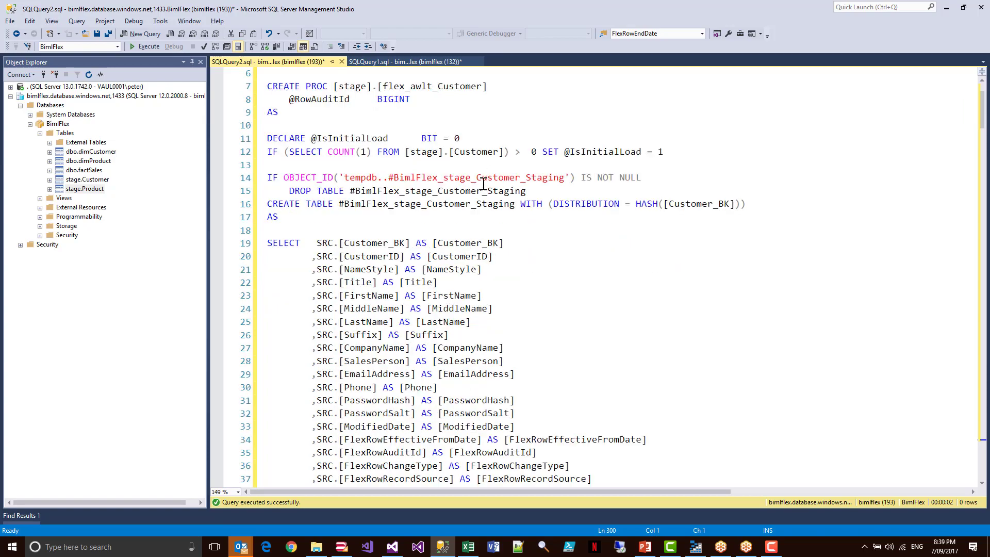
scroll(480, 177, "up", 20)
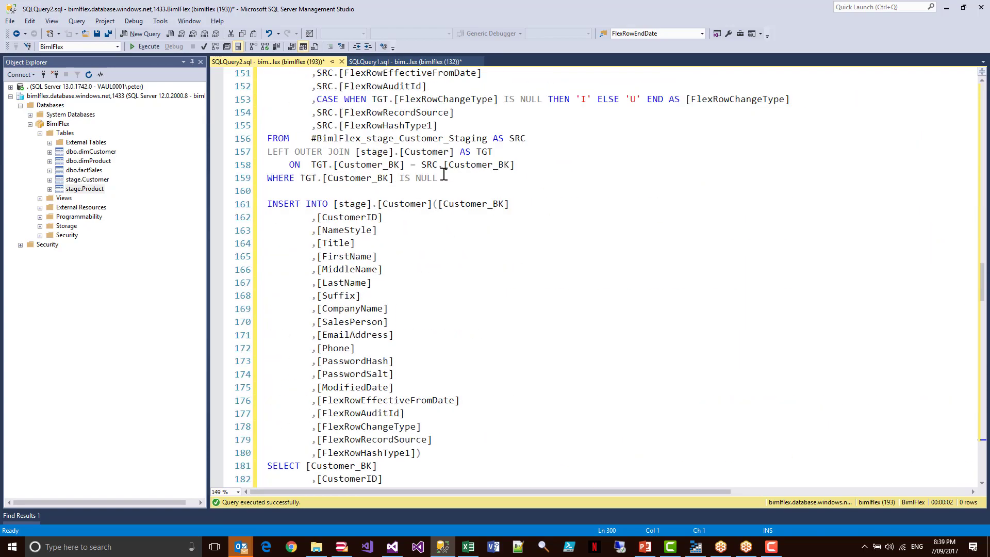
scroll(436, 196, "up", 20)
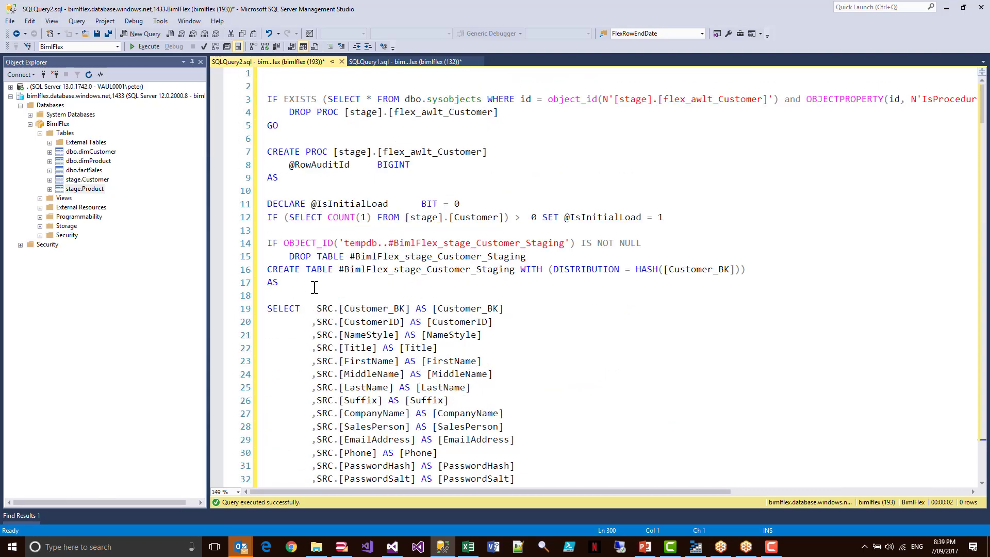
left_click_drag(309, 282, 267, 243)
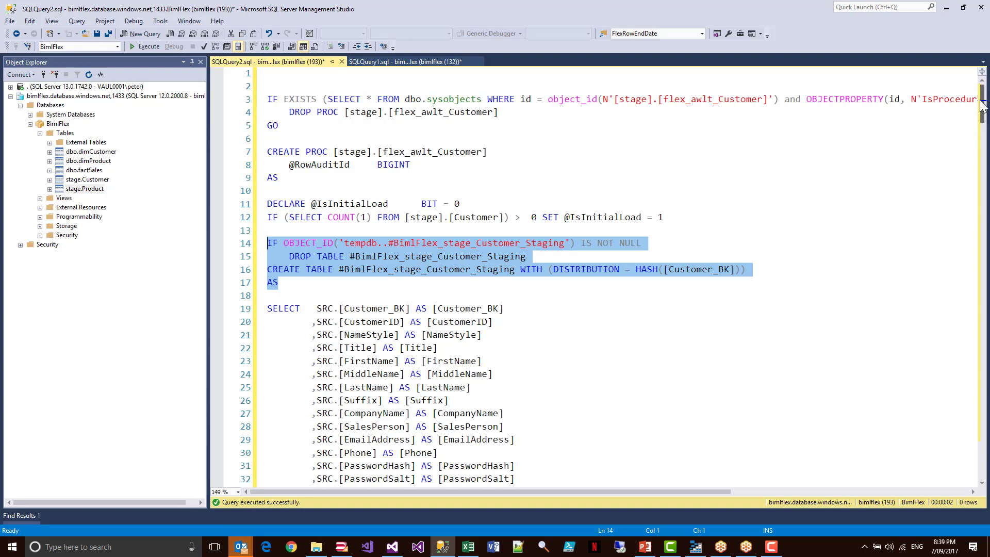
Examine the flex_awlt_Product procedure's TRUNCATE TABLE statement and the CHAR replacements applied to the Name column
left_click_drag(984, 111, 957, 341)
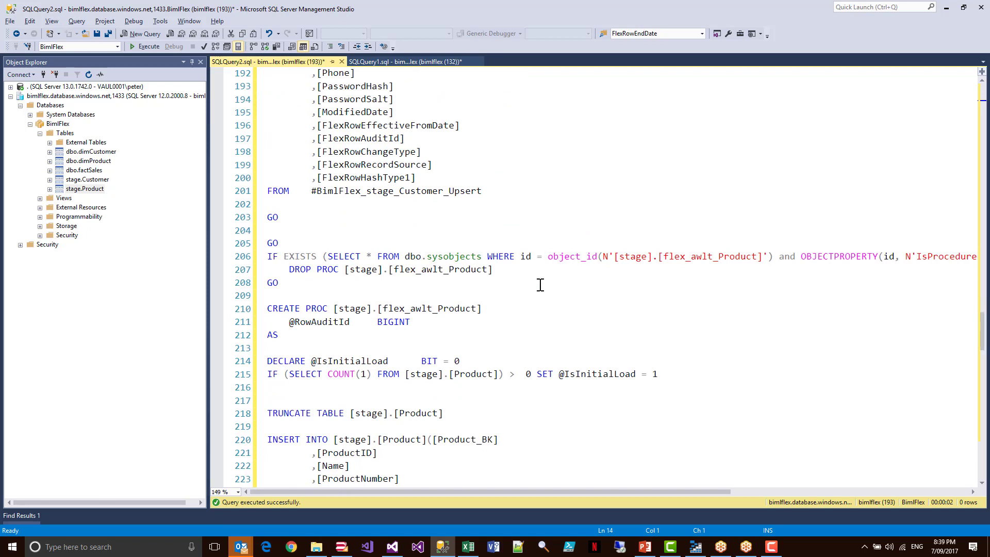
left_click_drag(453, 412, 246, 413)
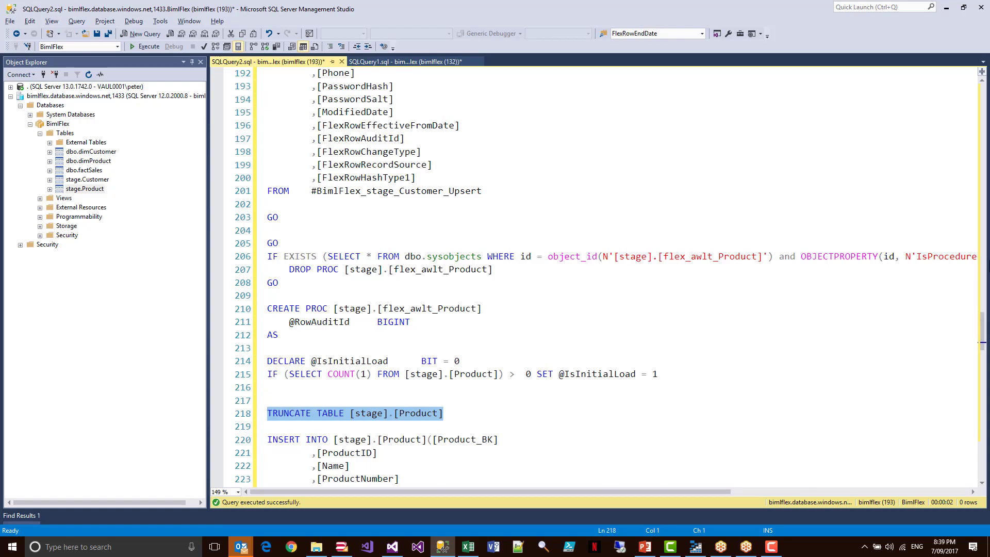
left_click_drag(982, 328, 976, 387)
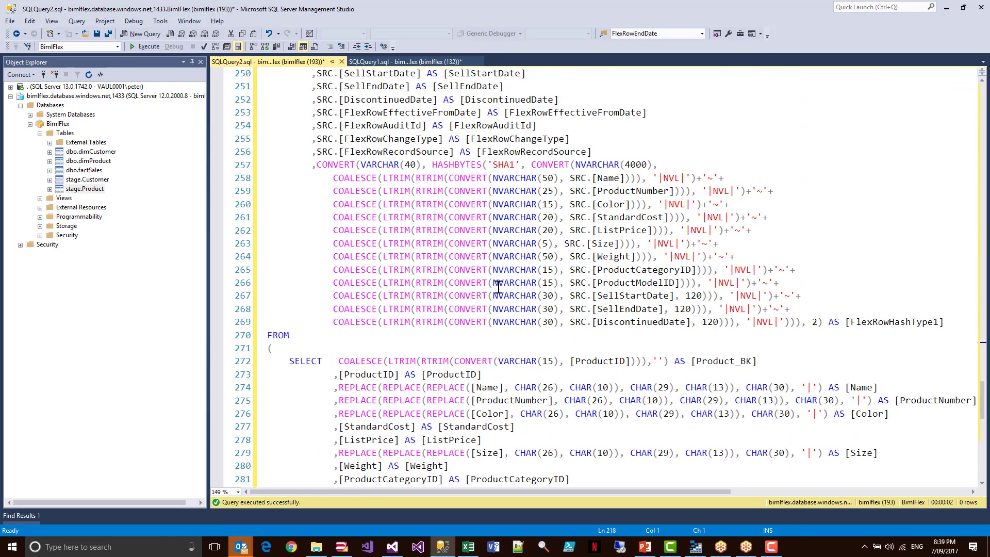
scroll(516, 358, "down", 5)
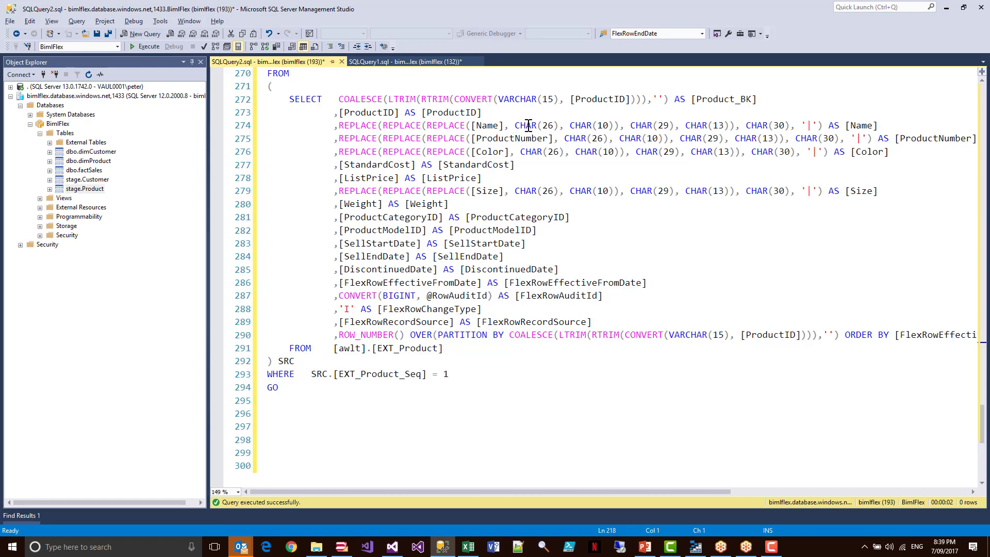
left_click_drag(525, 126, 818, 124)
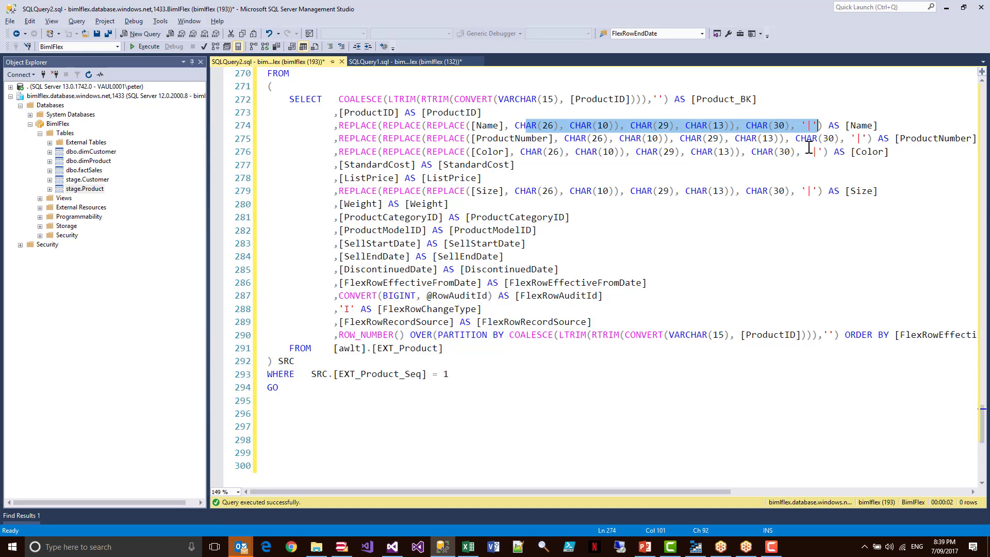
left_click(763, 120)
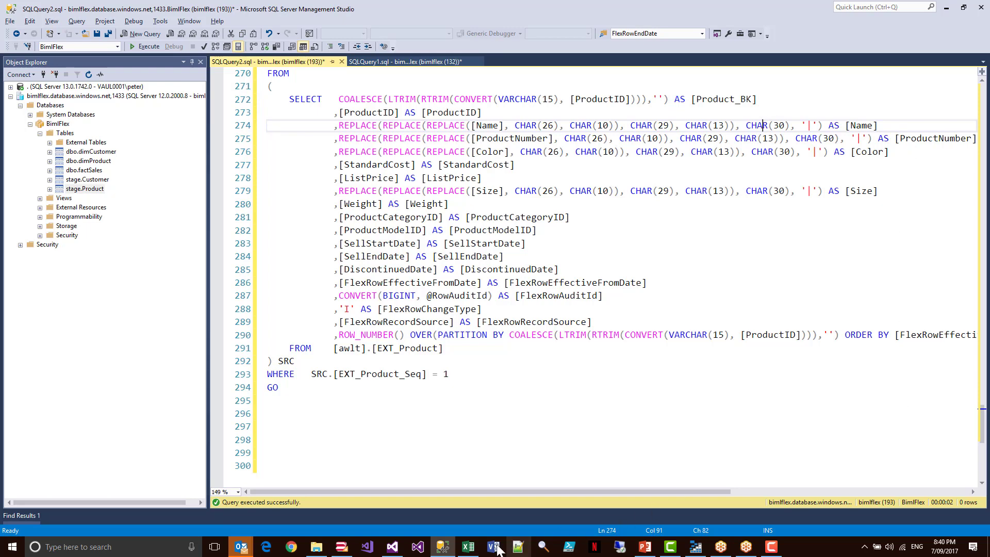
Switch to the BimlFlex_Demo_DM workbook in Excel and open the DataTypeMappings sheet
left_click(476, 550)
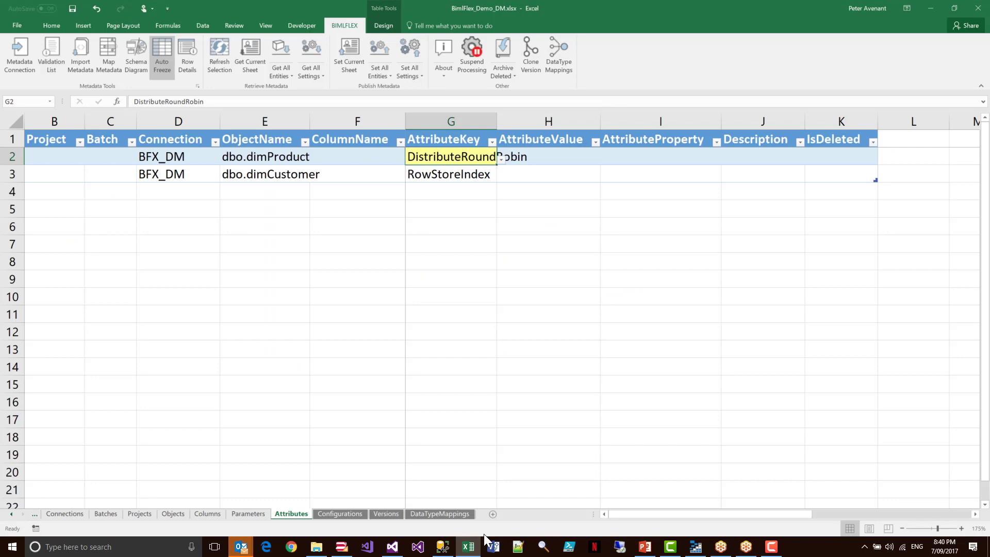
left_click(431, 512)
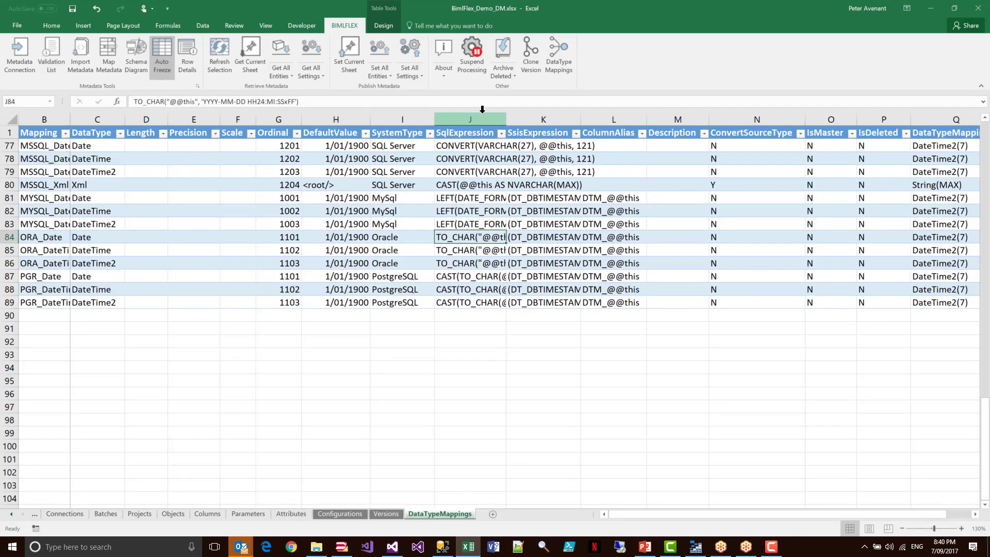
Examine the data type mapping rows, including the SQL and SSIS expressions for SQL Server, MySql, Oracle and PostgreSQL dates
scroll(222, 219, "up", 7)
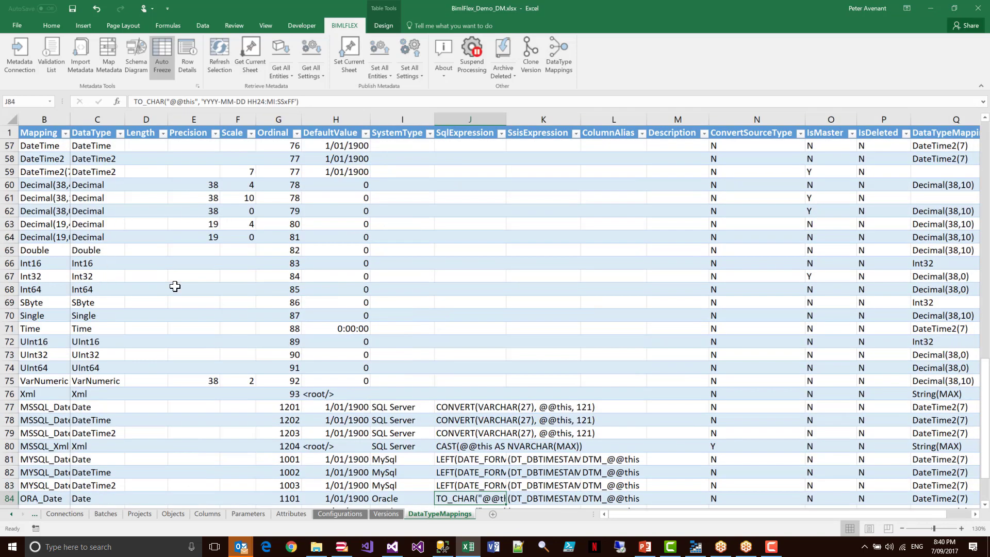
scroll(286, 294, "down", 3)
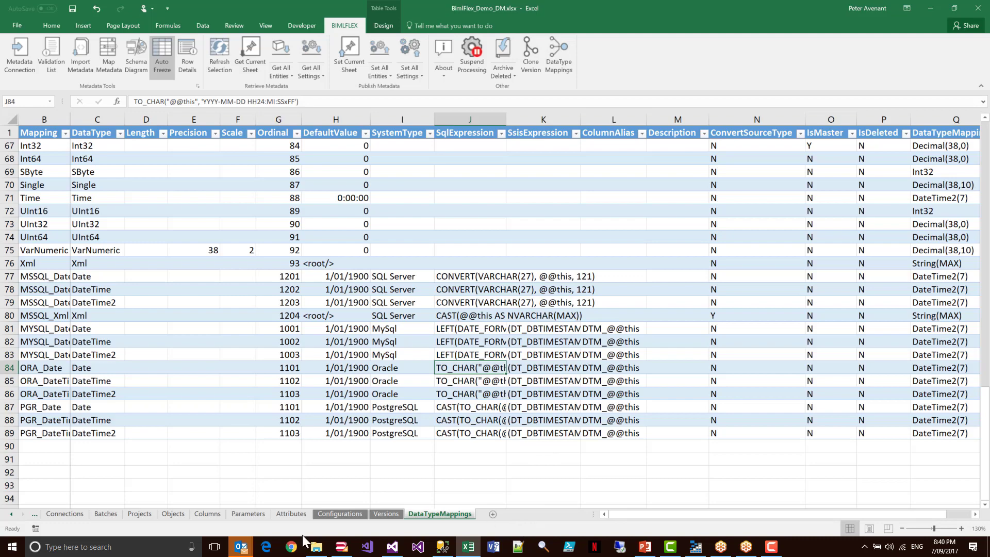
Switch to BimlStudio and generate the Data Mart Procedure Script by Source
left_click(342, 547)
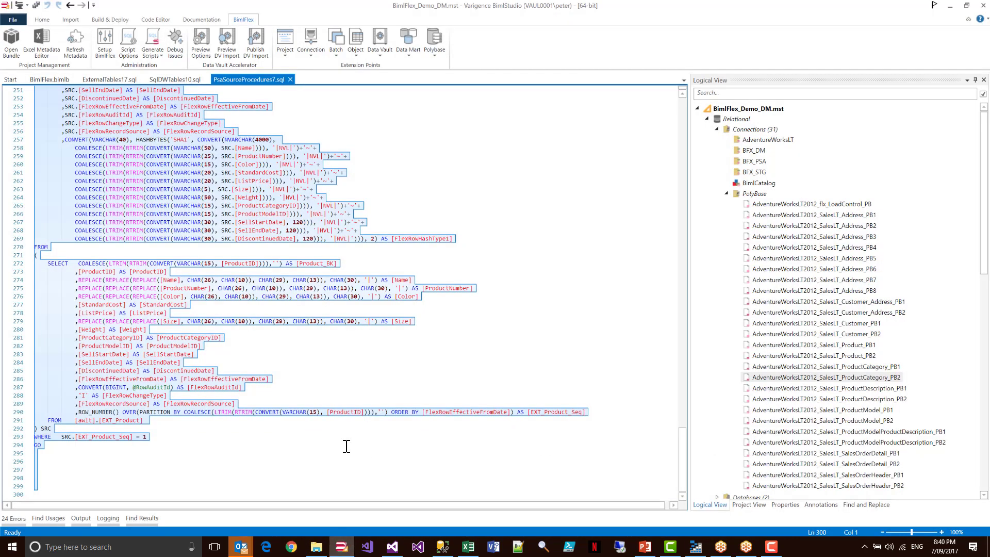
left_click(351, 478)
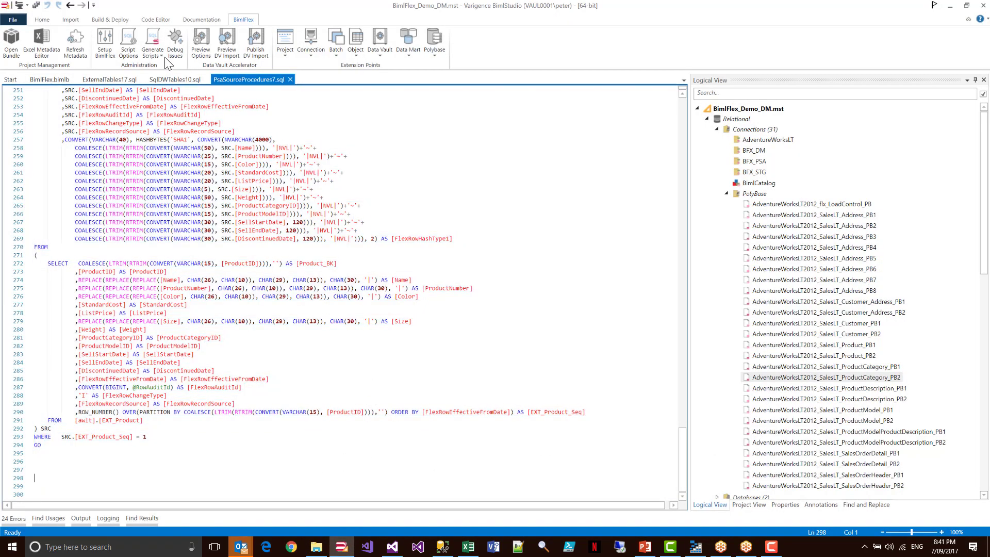
left_click(153, 47)
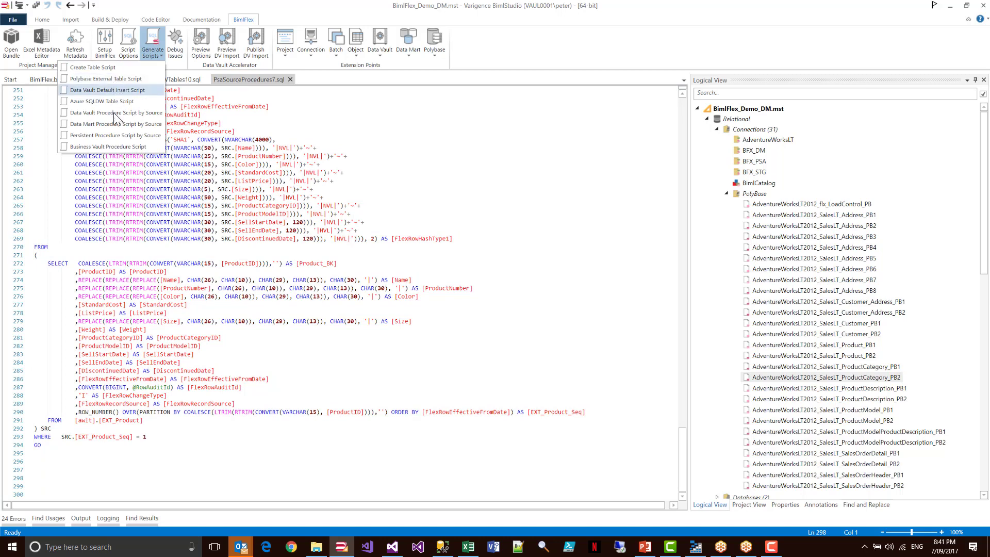
left_click(115, 133)
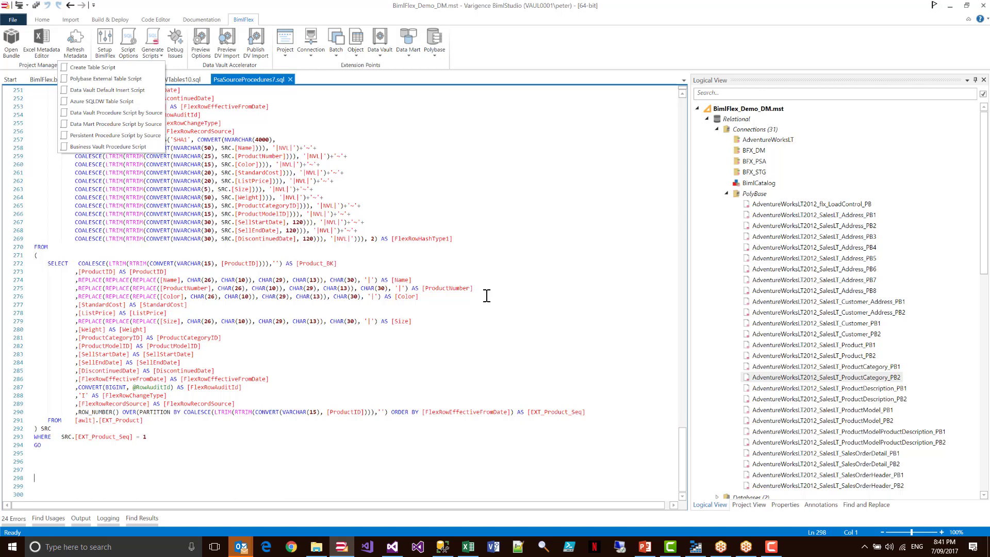
Copy the entire DwhSourceProcedures17.sql script and replace the SQLQuery2 contents in SQL Server Management Studio with it
left_click(389, 275)
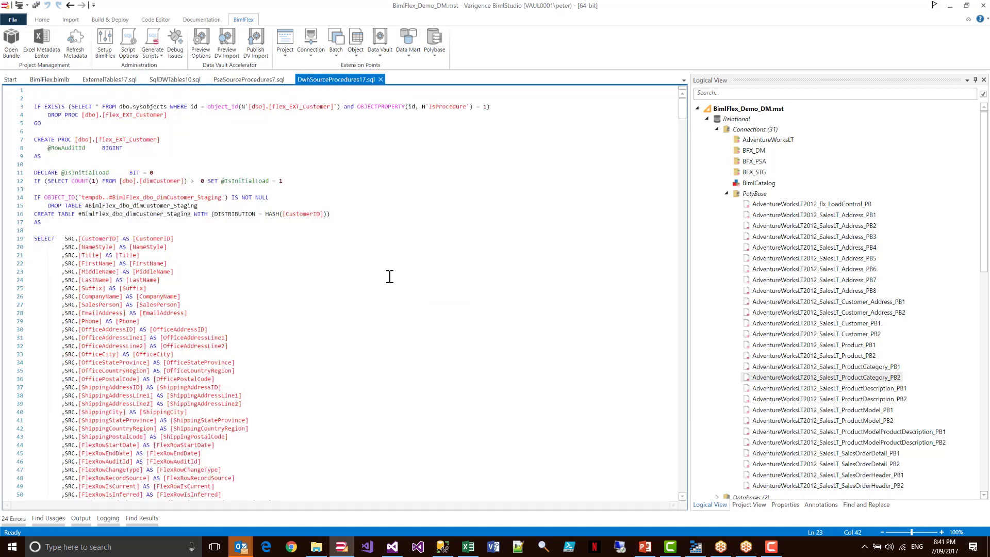
key("ctrl+a")
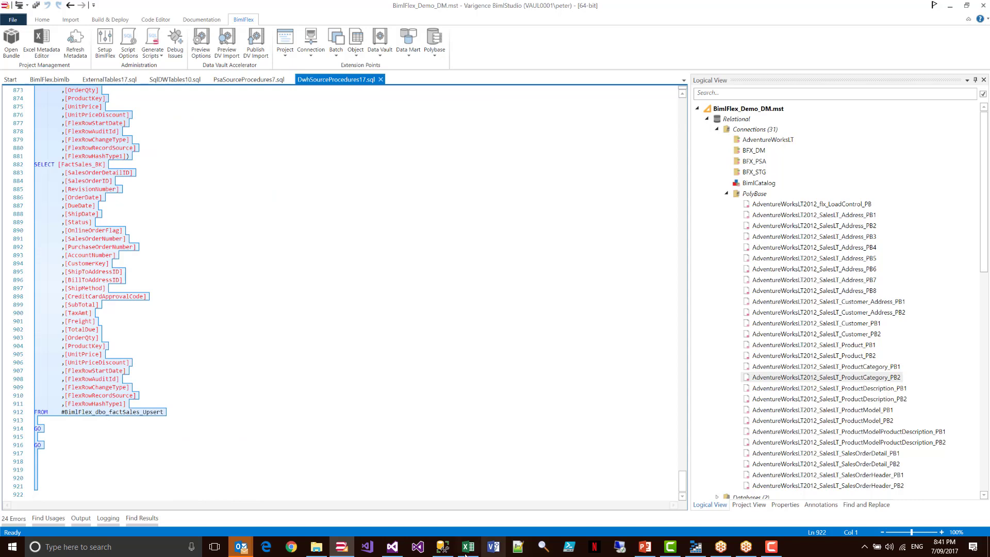
left_click(442, 546)
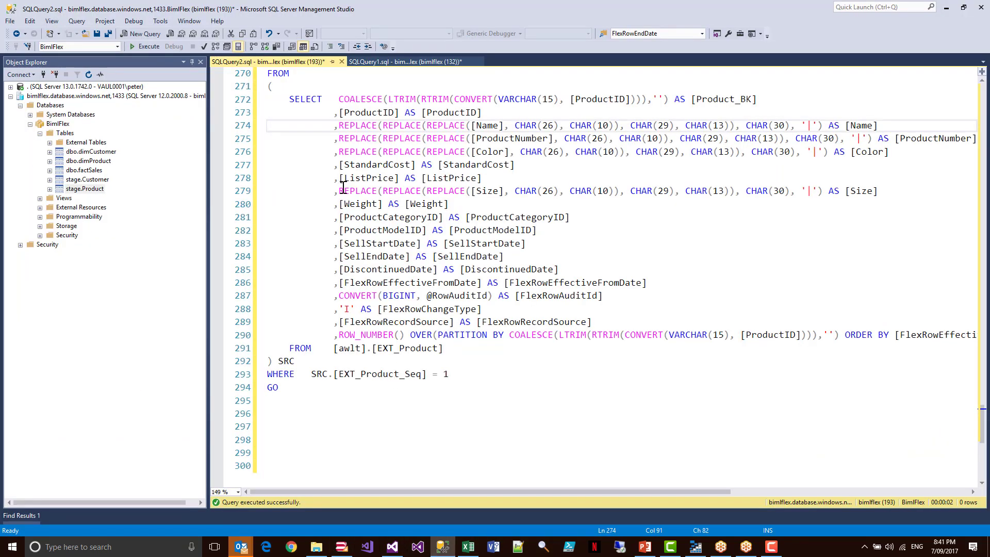
left_click(520, 420)
key("ctrl+a")
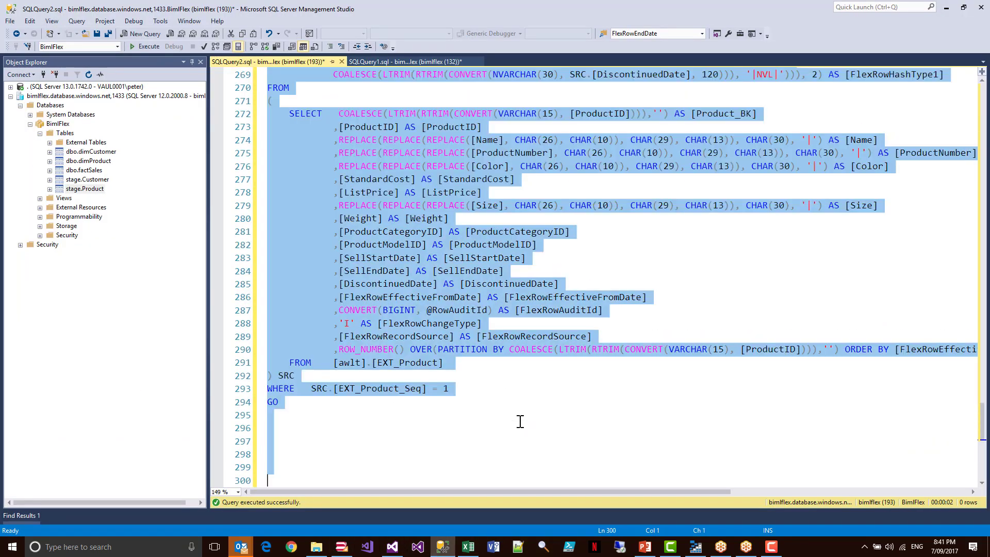
key("ctrl+v")
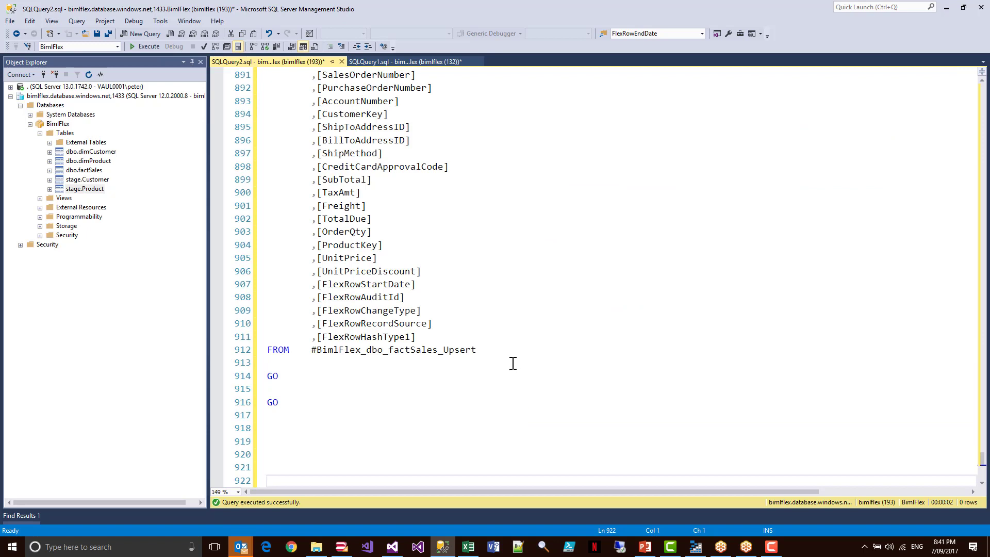
Inspect the closing FROM #BimlFlex_dbo_factSales_Upsert clause and GO statements of the pasted script
scroll(511, 355, "down", 1)
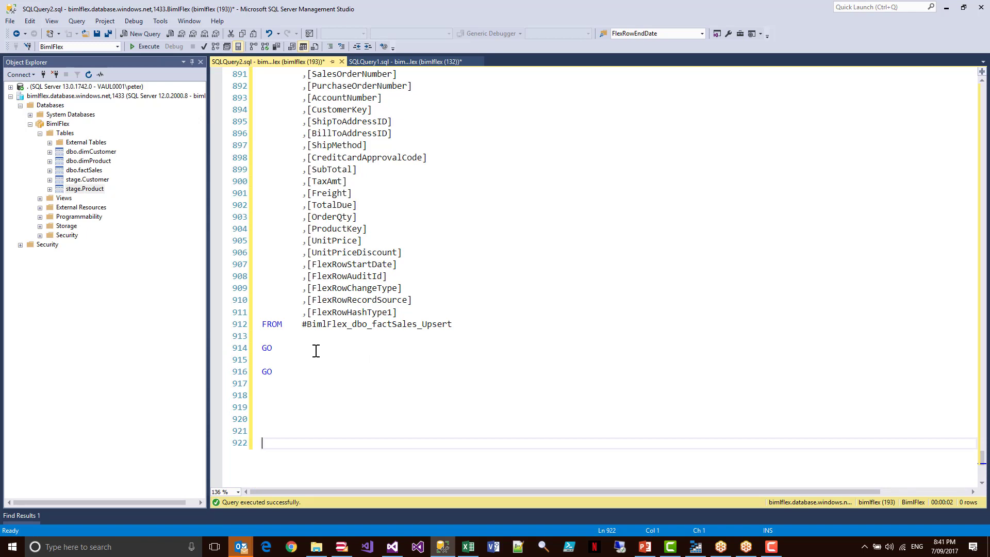
left_click_drag(298, 346, 260, 324)
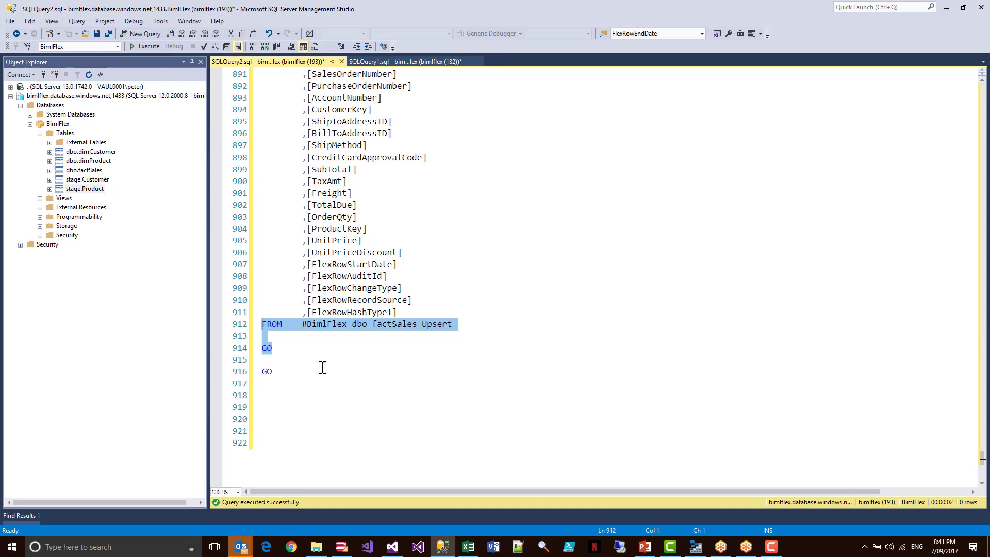
left_click(360, 356)
Examine the flex_EXT_Customer procedure from its initial-load check and staging table to the SHA1 FlexRowHashType1 and FlexRowHashType2 columns
key("ctrl+Home")
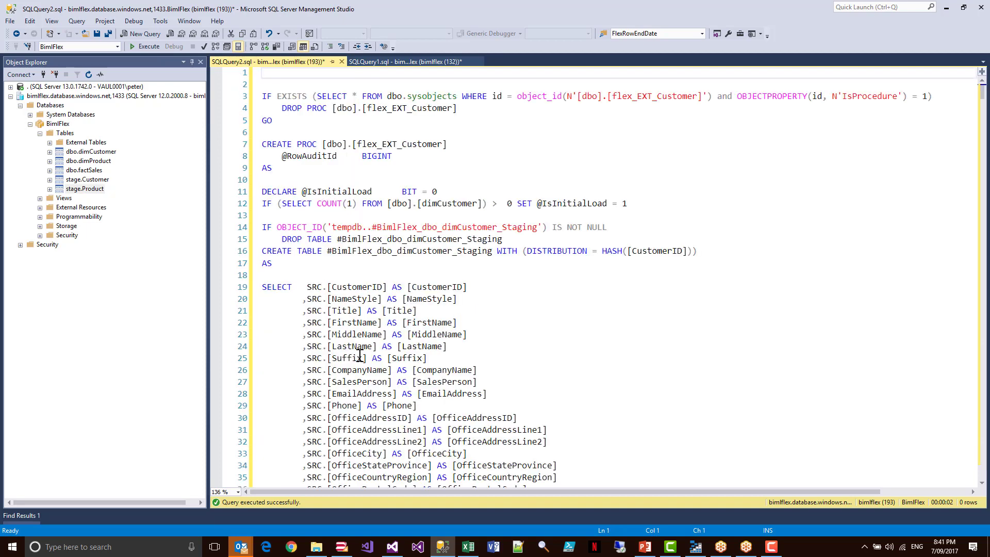
scroll(403, 323, "down", 2)
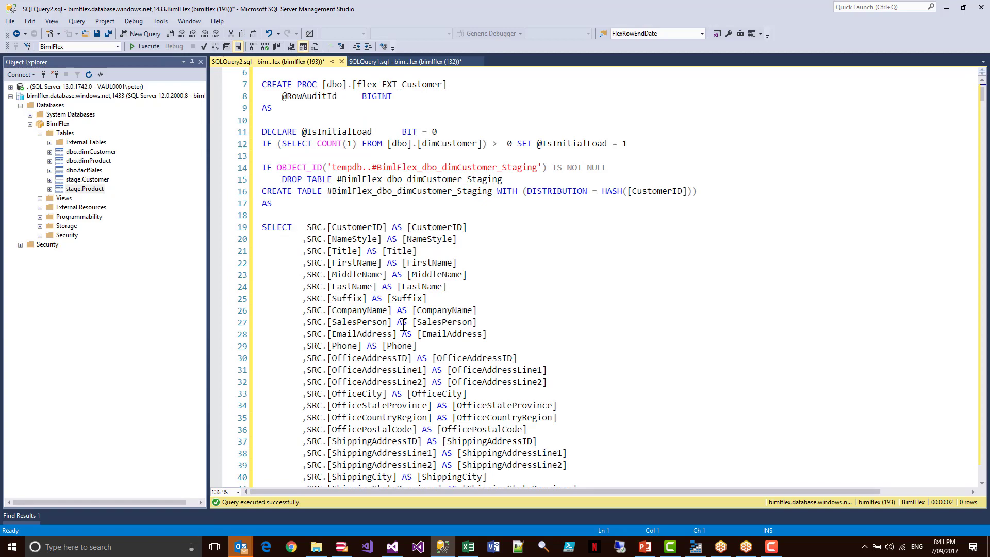
scroll(529, 376, "down", 13)
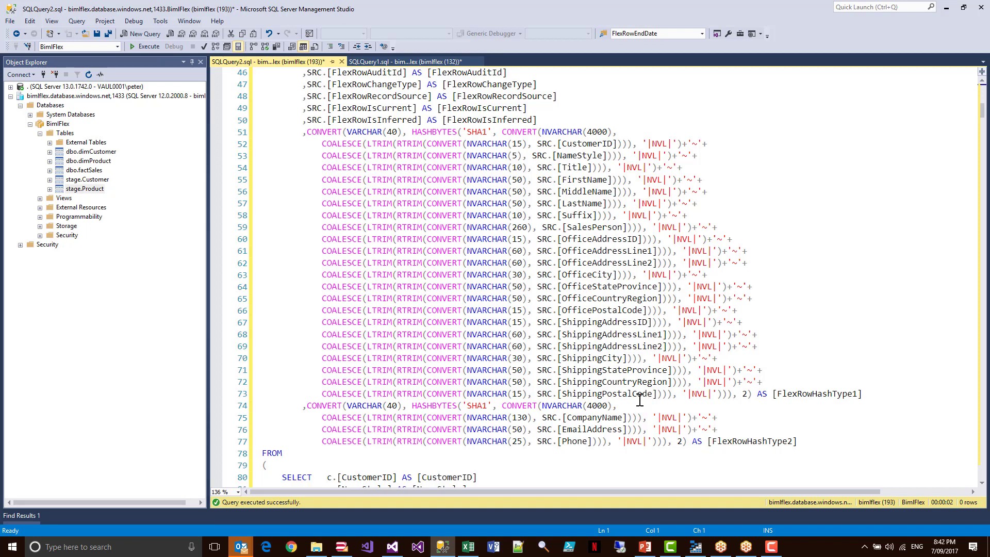
scroll(640, 399, "down", 1, "ctrl")
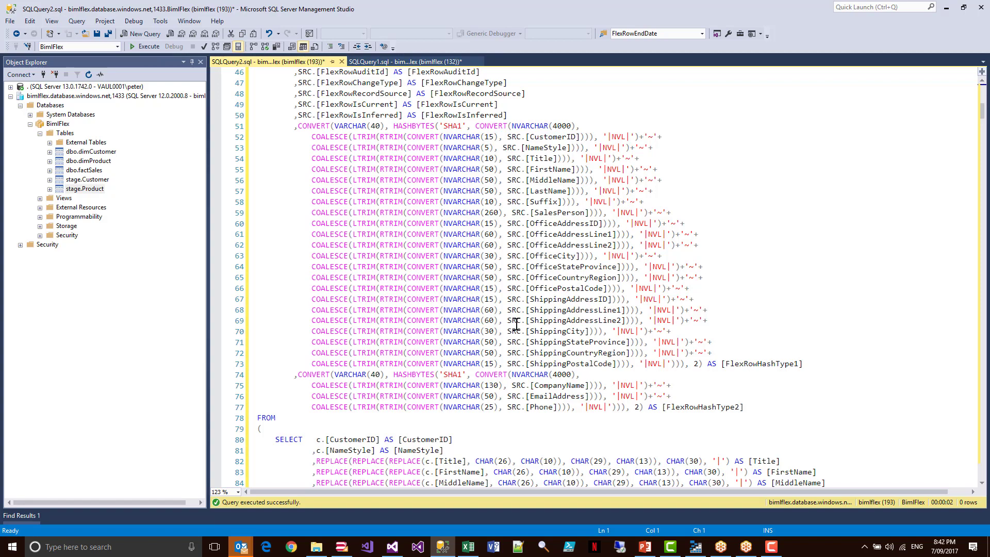
scroll(515, 320, "up", 15)
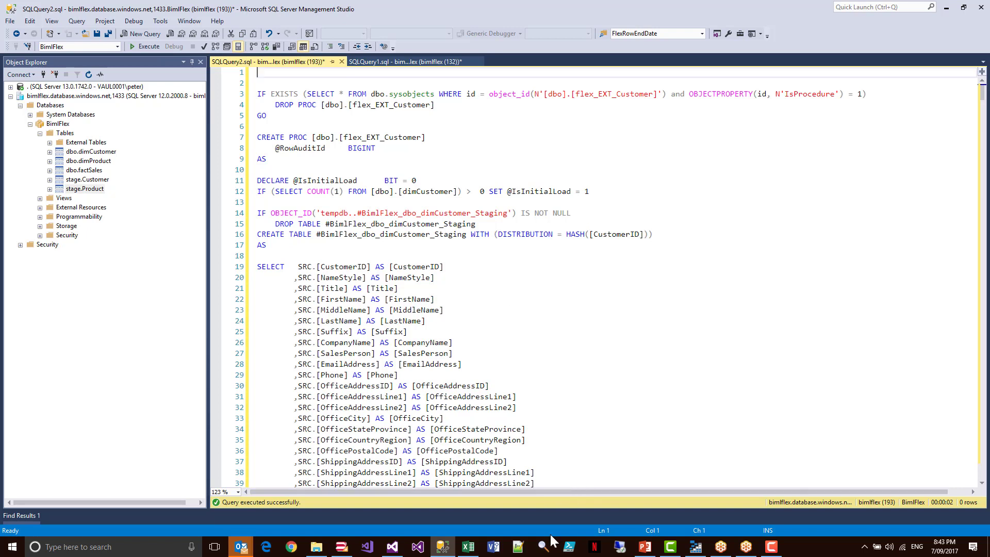
Switch back to BimlStudio with the DwhSourceProcedures17.sql script
left_click(591, 374)
left_click(341, 548)
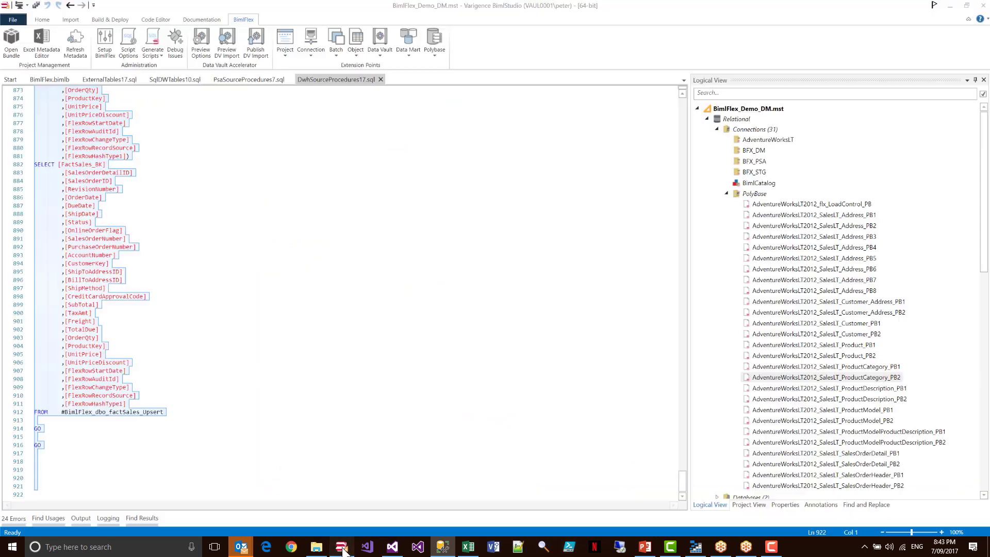